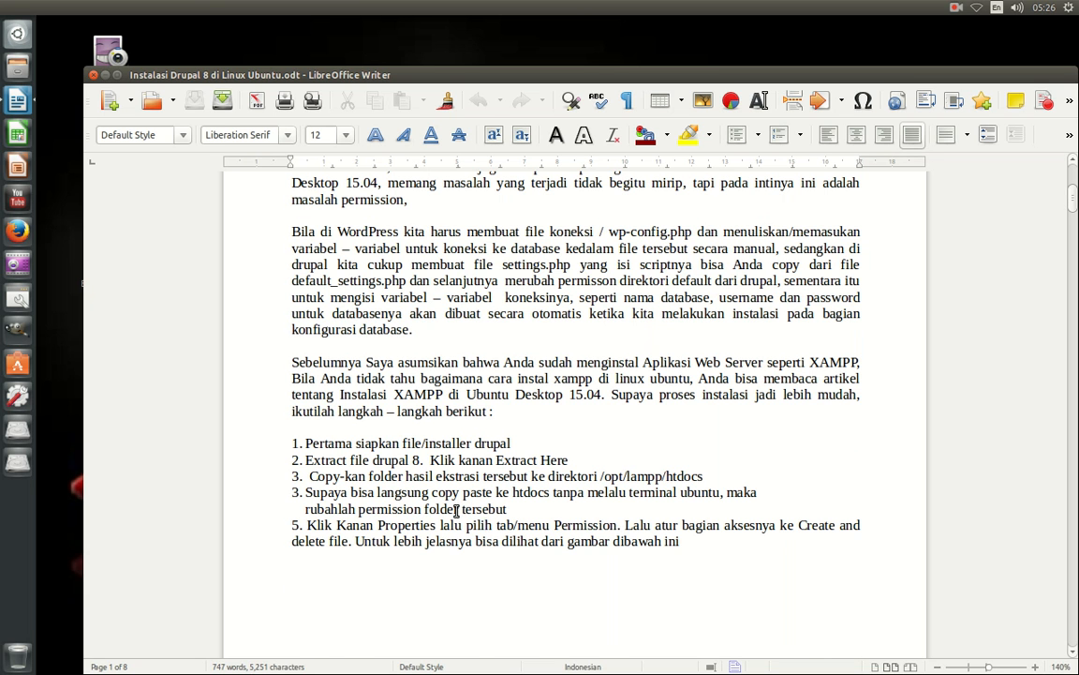
Scroll to the top of the Drupal 8 guide, select its title line, and minimize Writer.
scroll(456, 510, up, 8)
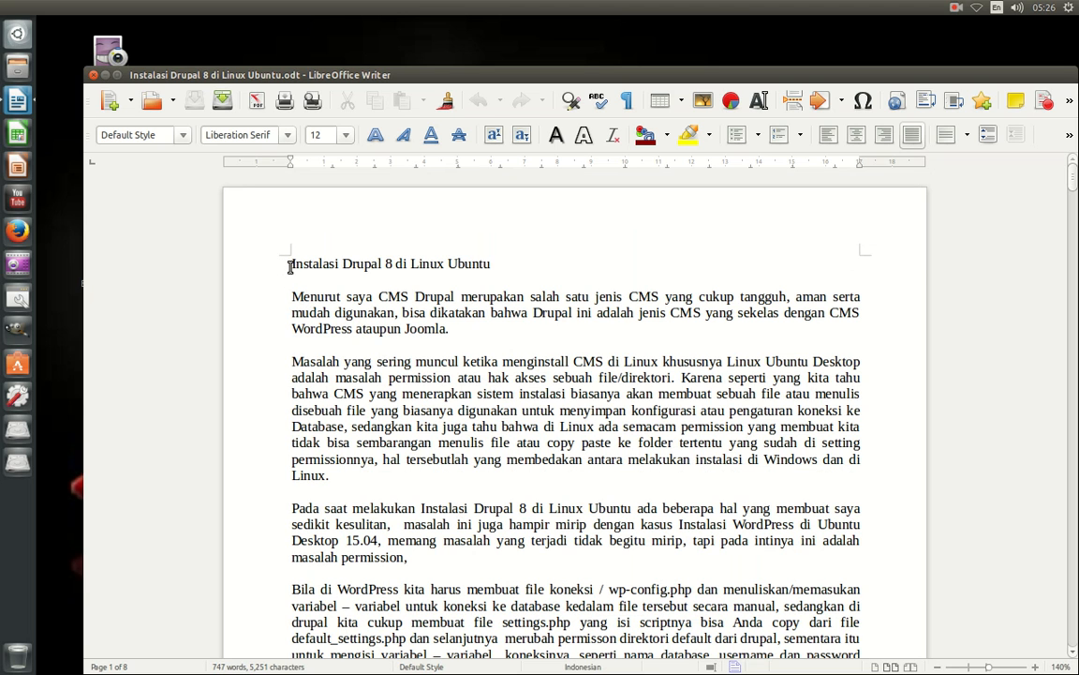
drag(288, 266, 299, 279)
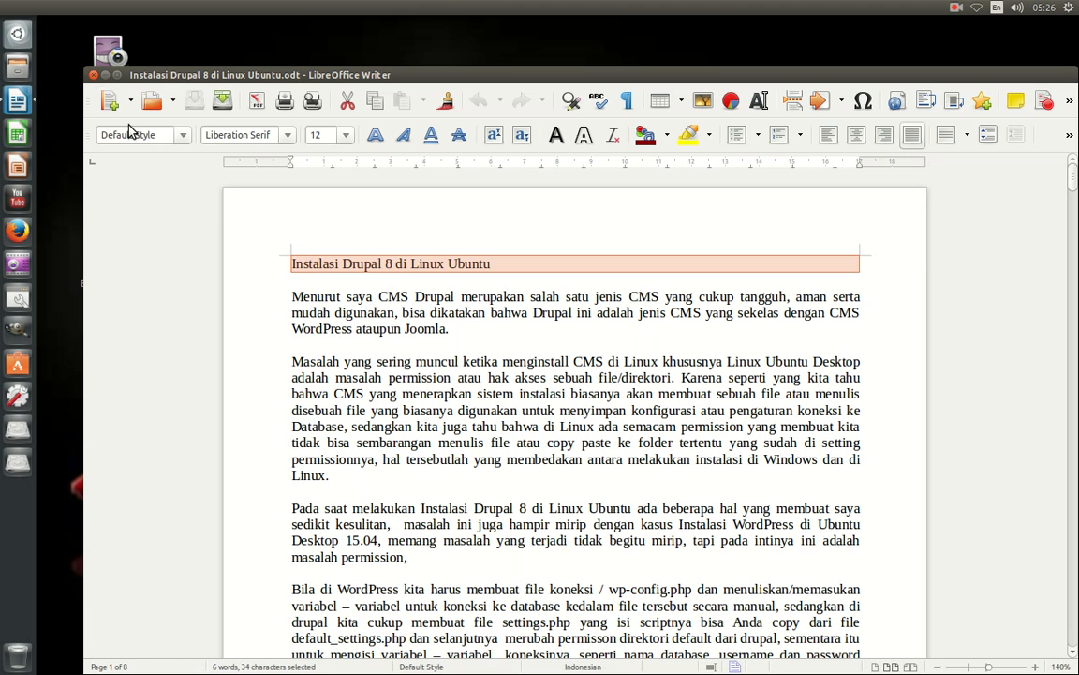
click(105, 75)
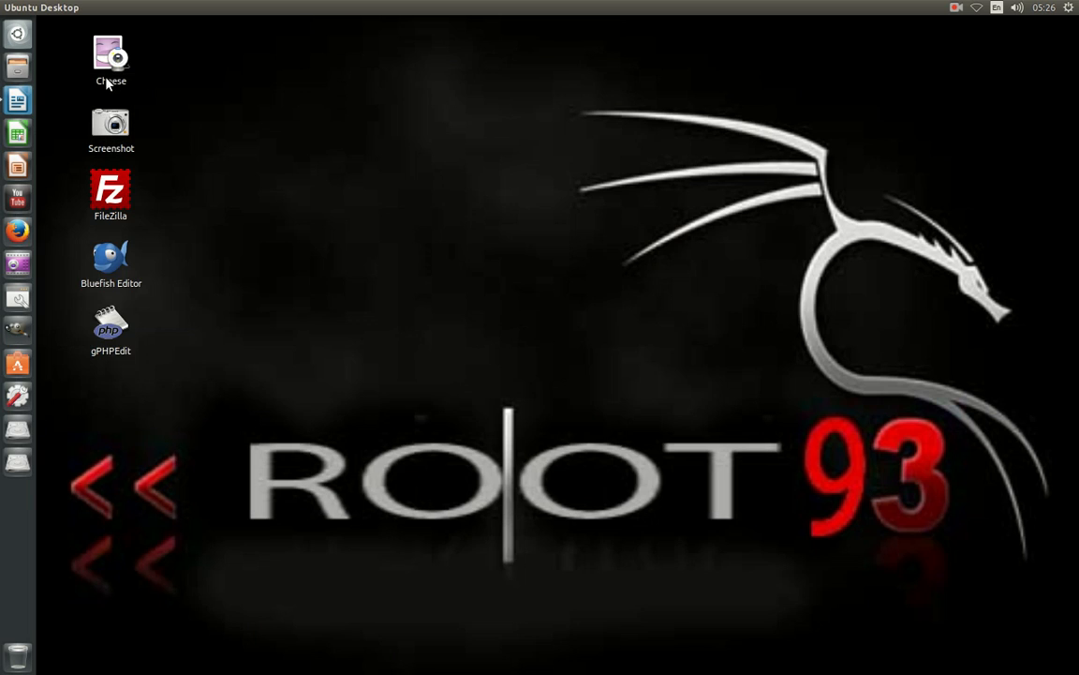
Open Files and locate the drupaltest folder in Dokumen.
click(23, 66)
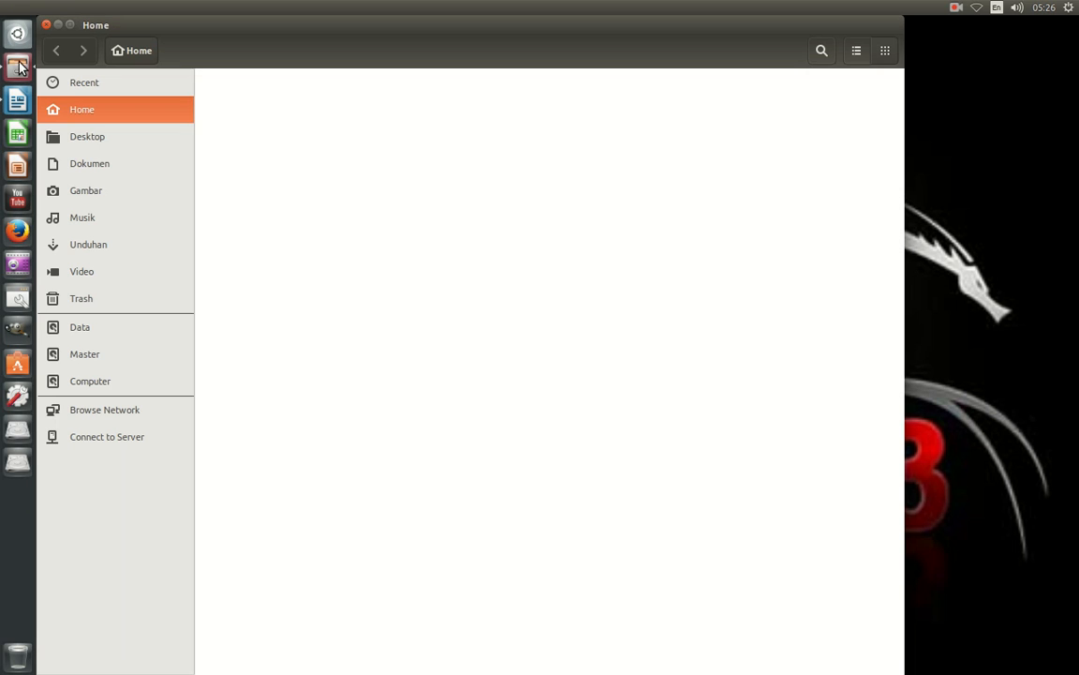
click(93, 168)
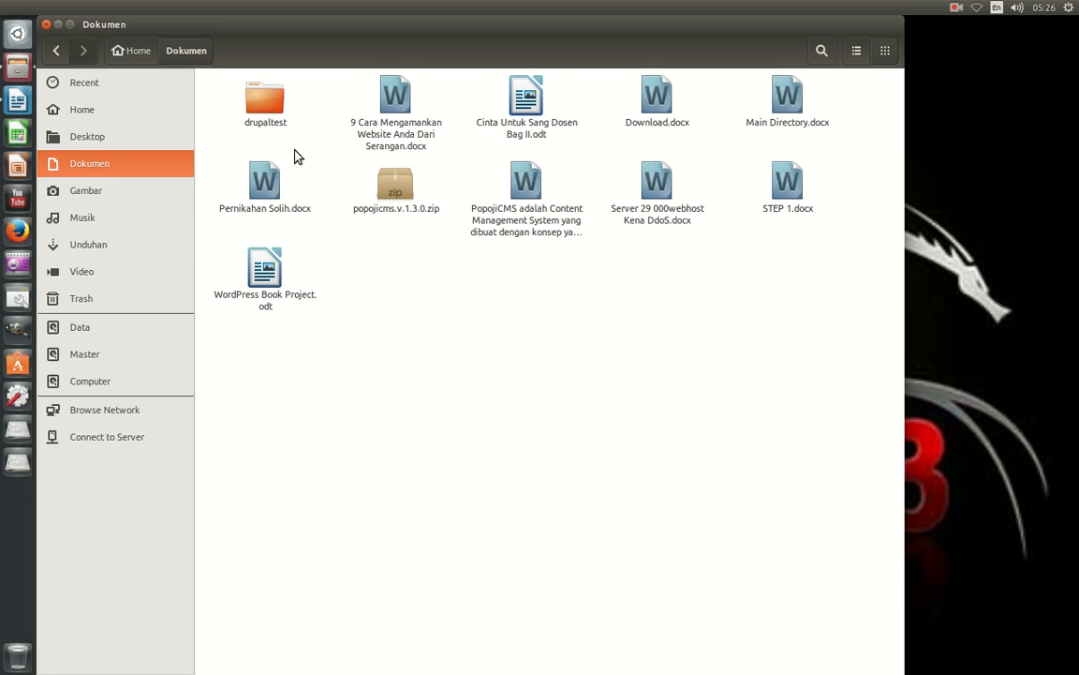
click(274, 121)
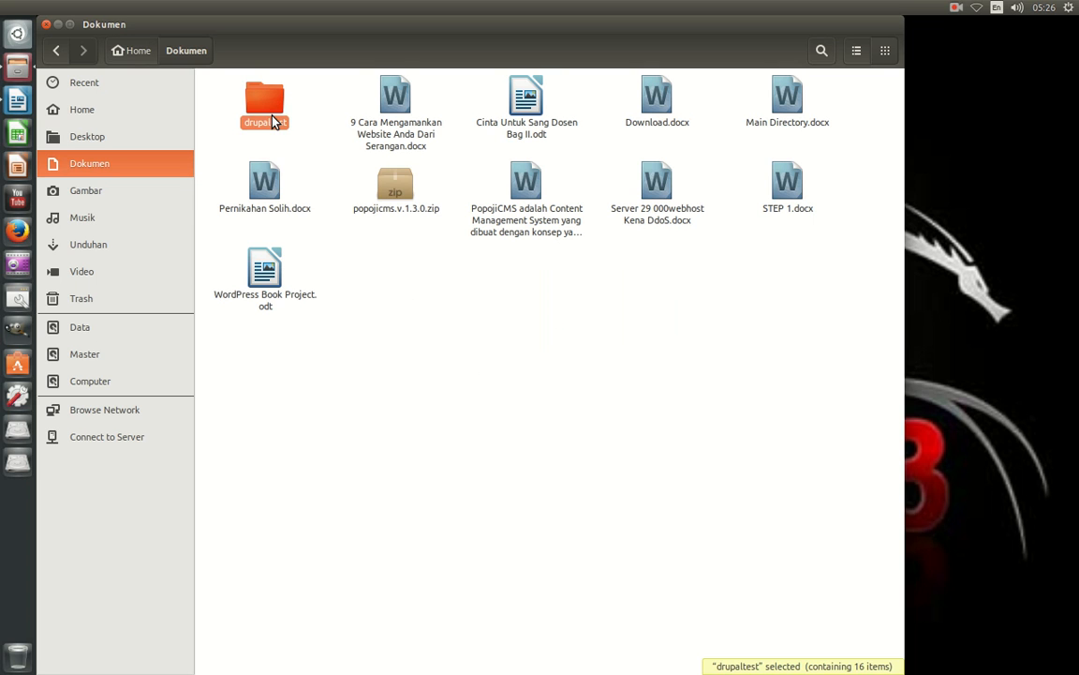
drag(316, 28, 474, 84)
click(575, 410)
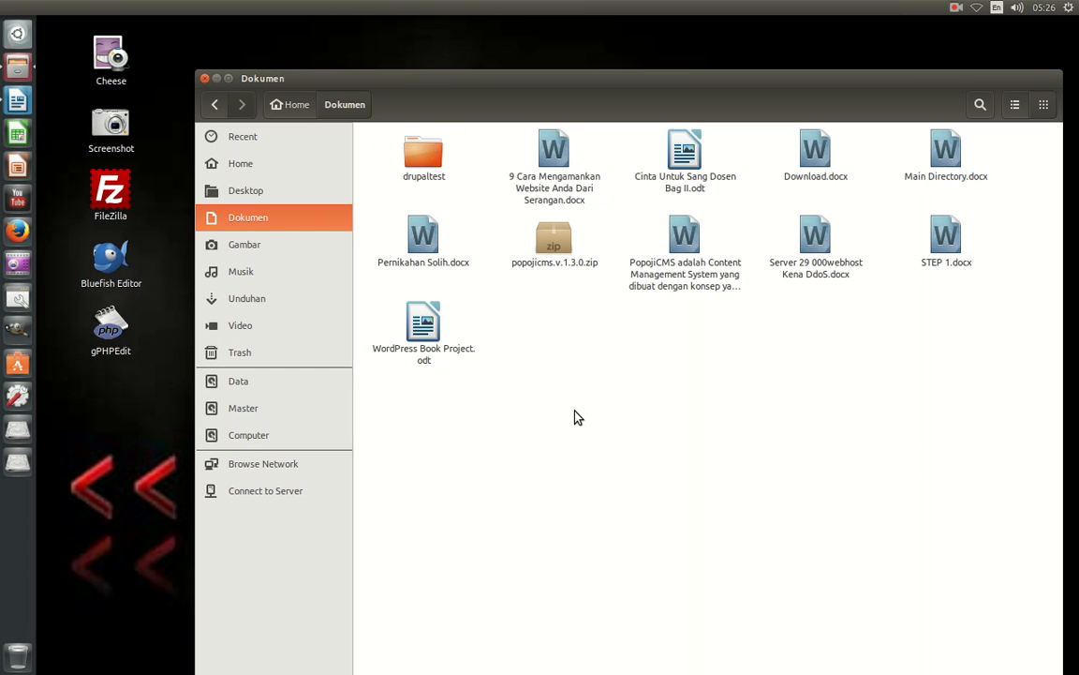
click(427, 174)
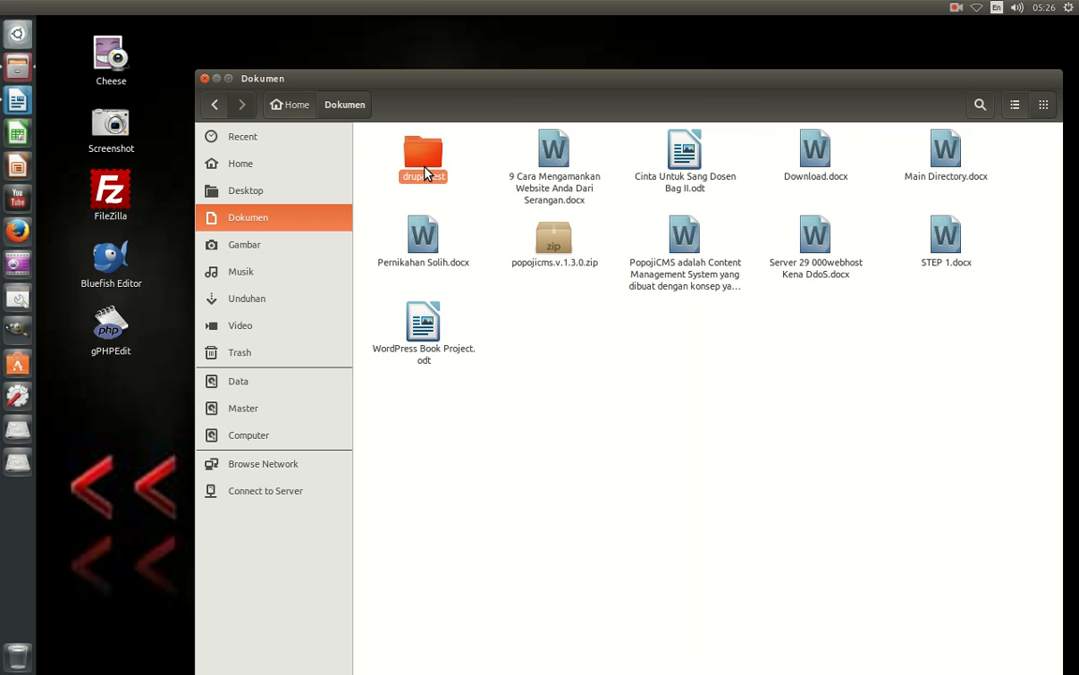
right_click(426, 174)
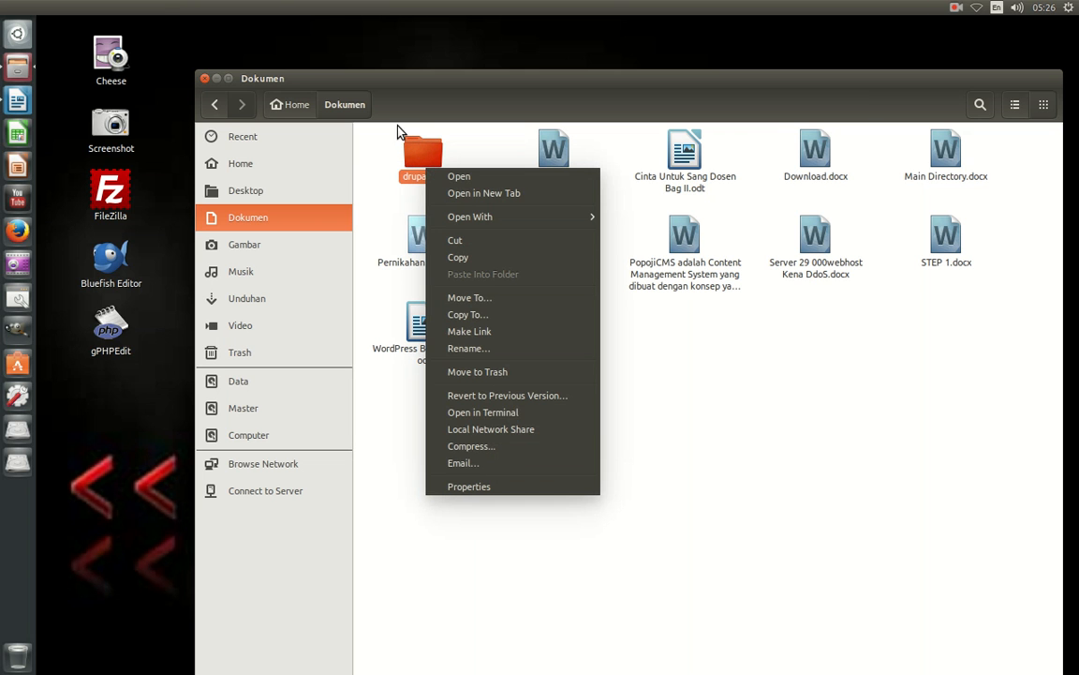
click(722, 417)
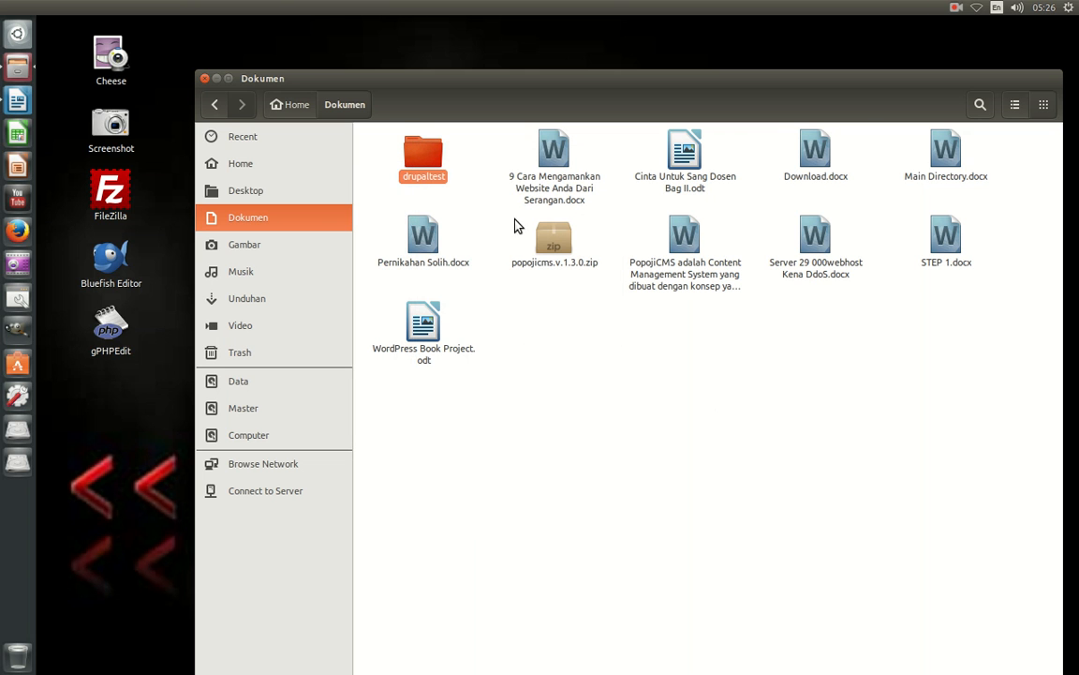
click(542, 421)
click(274, 436)
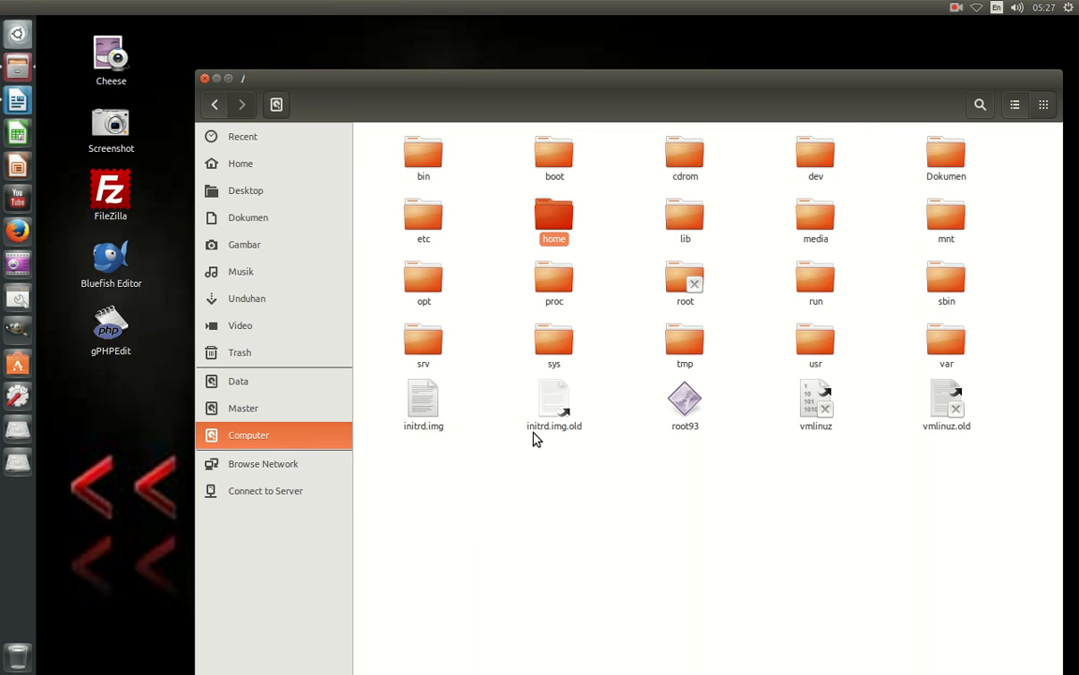
click(215, 104)
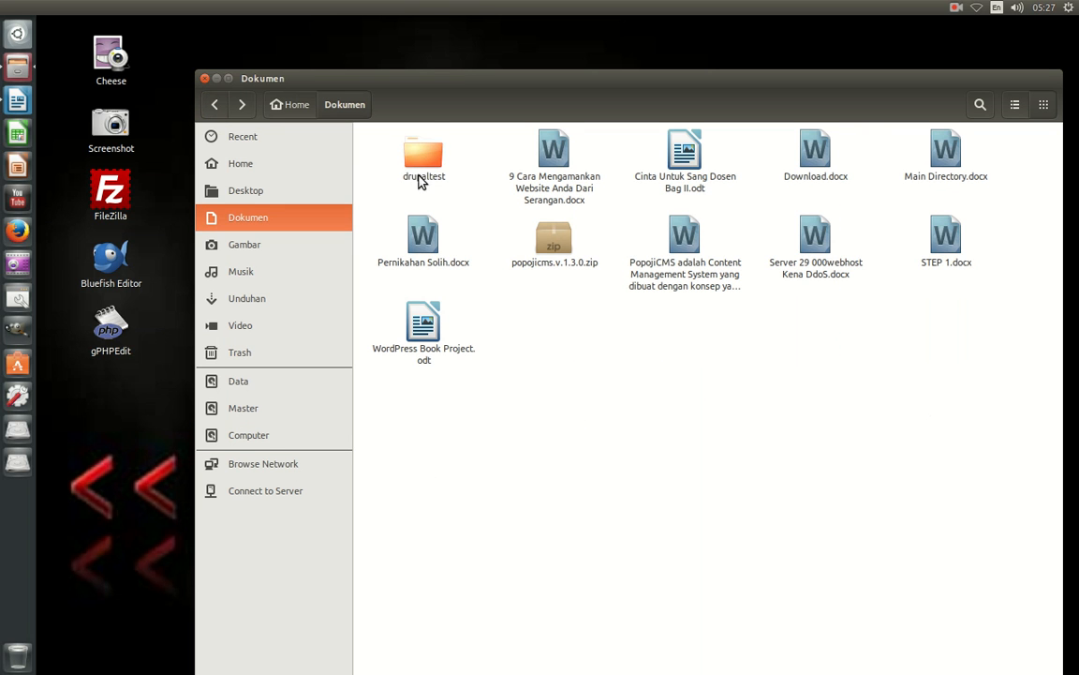
click(426, 169)
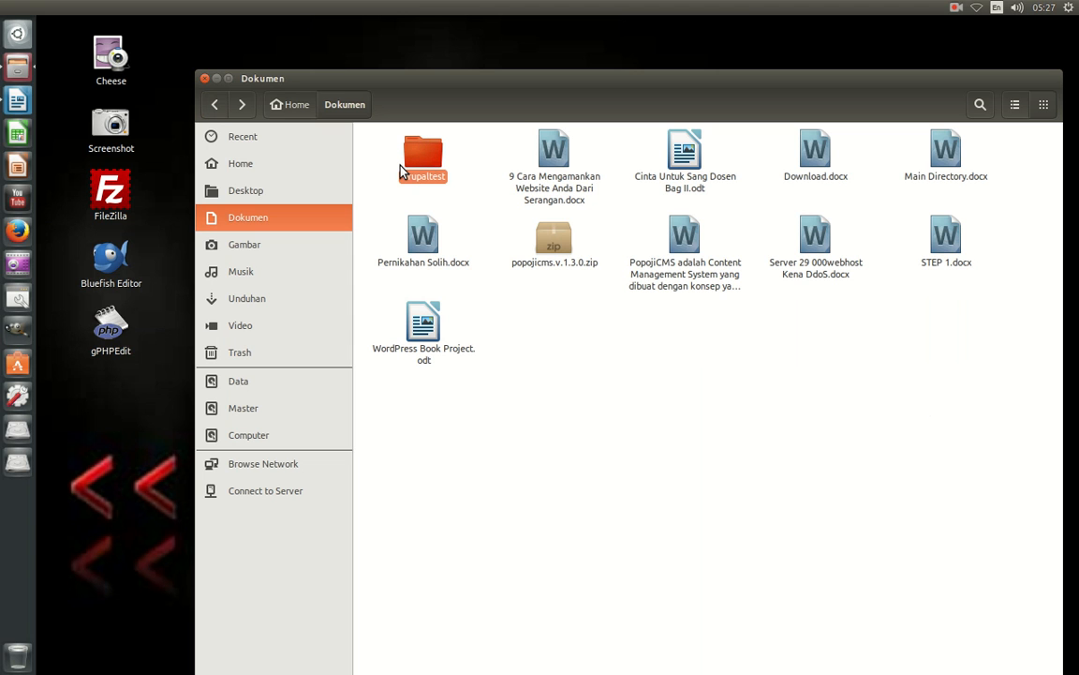
Navigate from the filesystem root to /opt/lampp and select the htdocs folder.
click(292, 441)
click(434, 295)
double_click(434, 295)
double_click(421, 161)
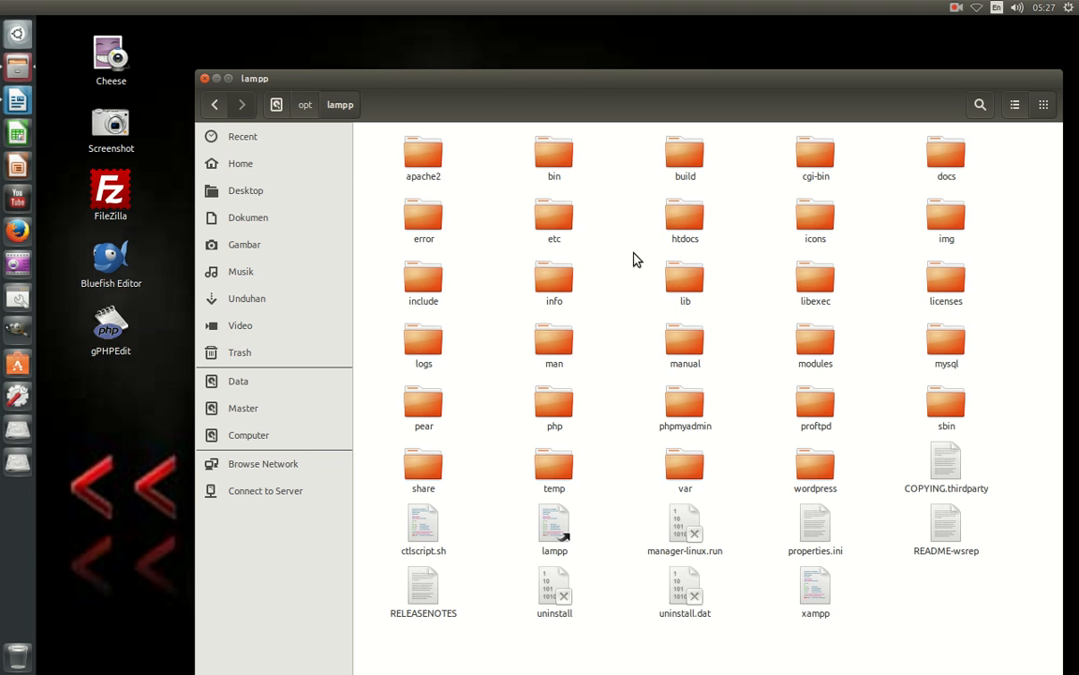
click(696, 228)
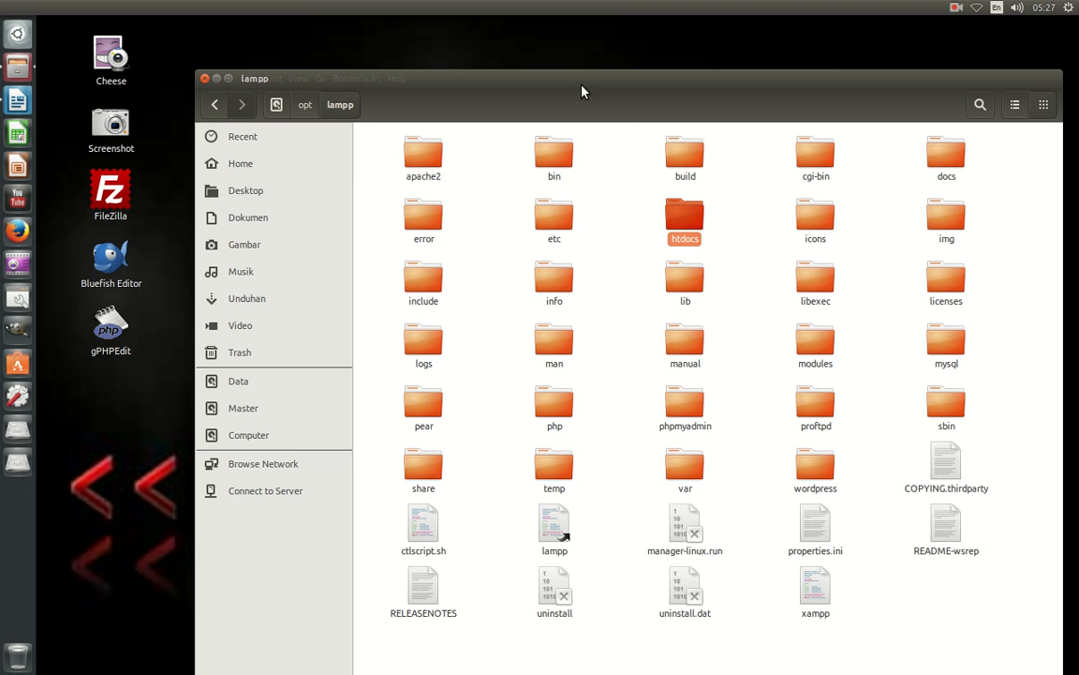
drag(589, 101, 511, 99)
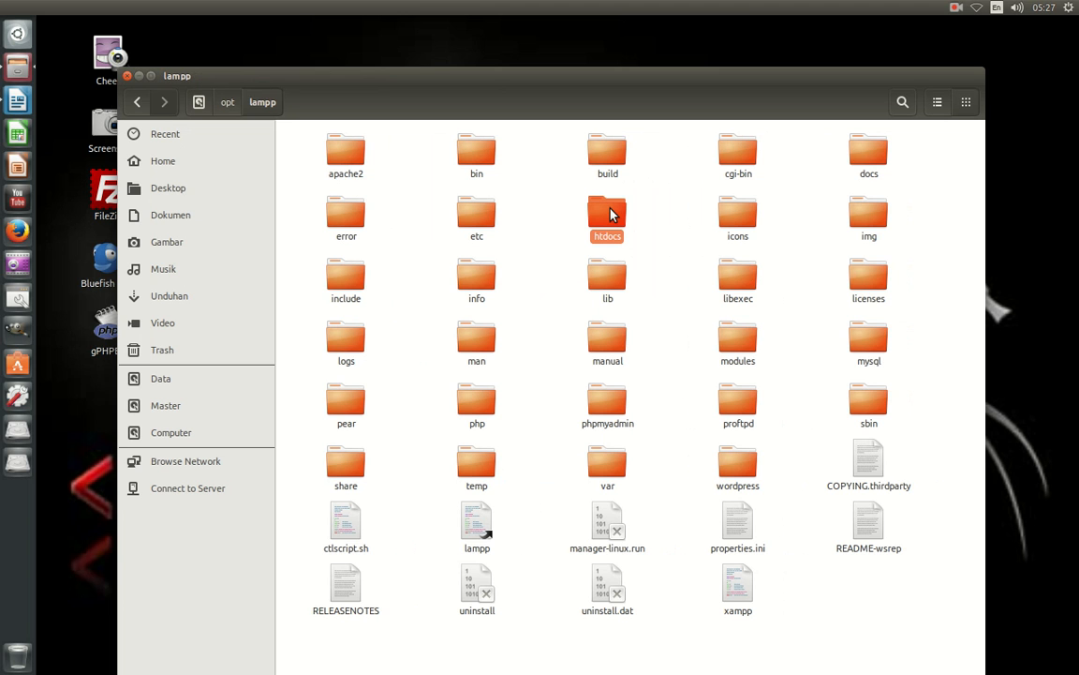
right_click(611, 214)
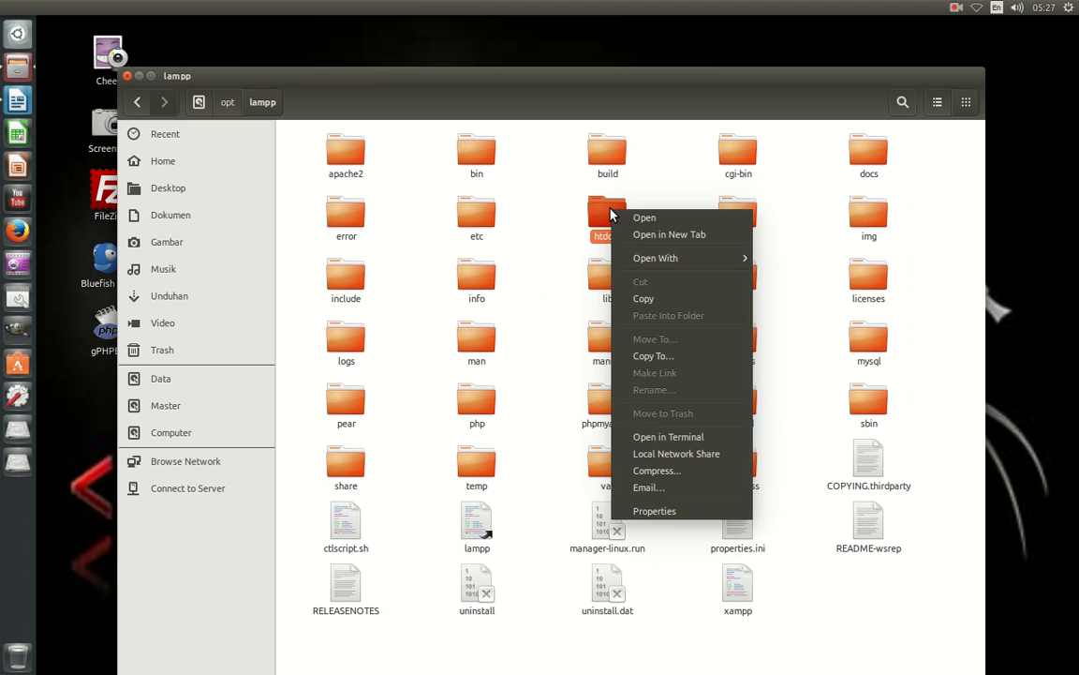
click(667, 512)
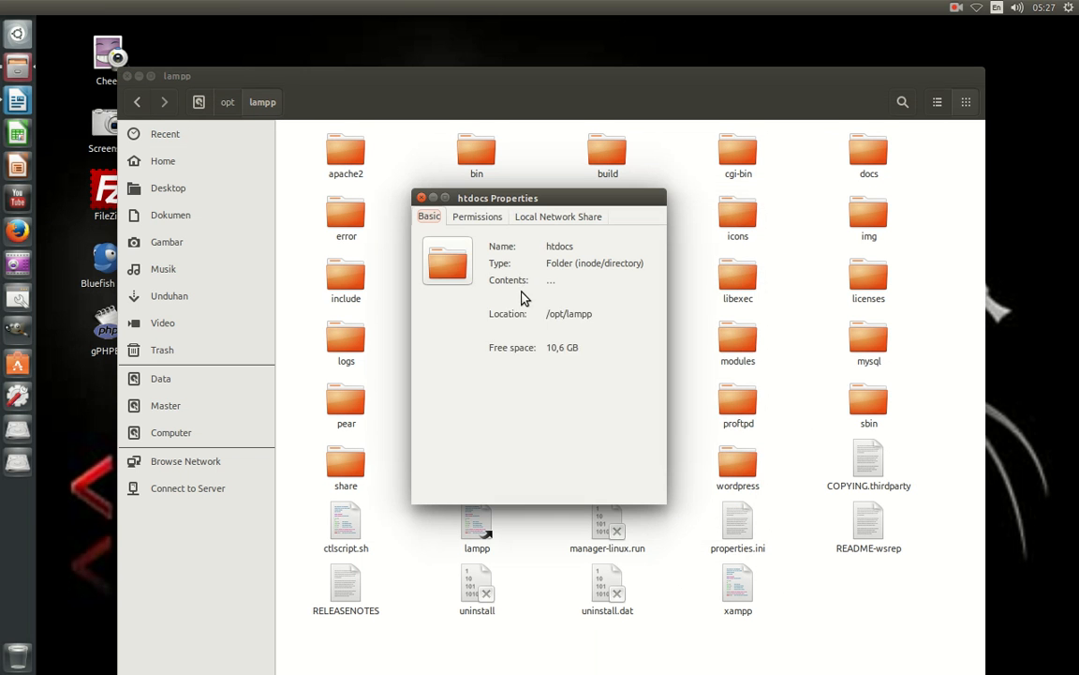
click(493, 214)
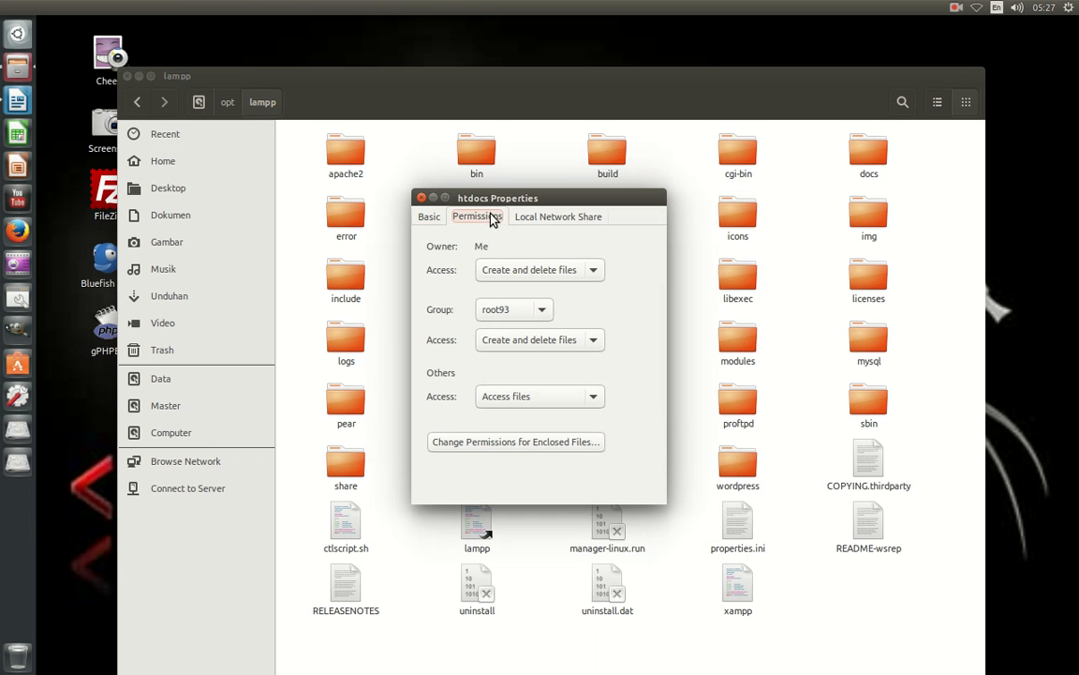
click(565, 272)
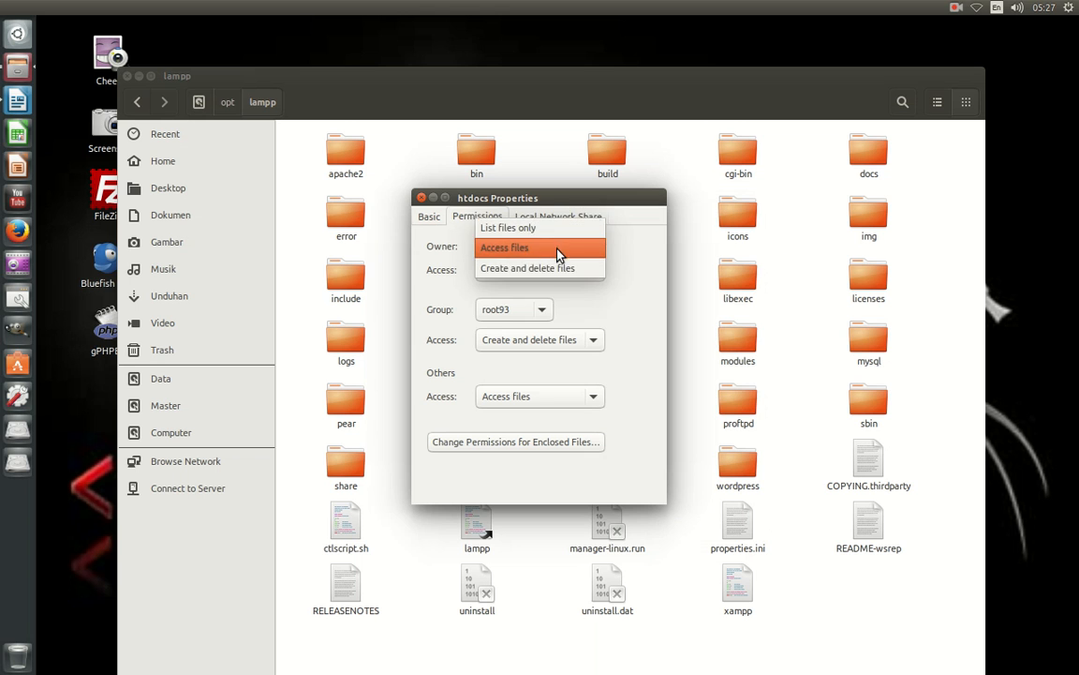
click(559, 250)
click(592, 270)
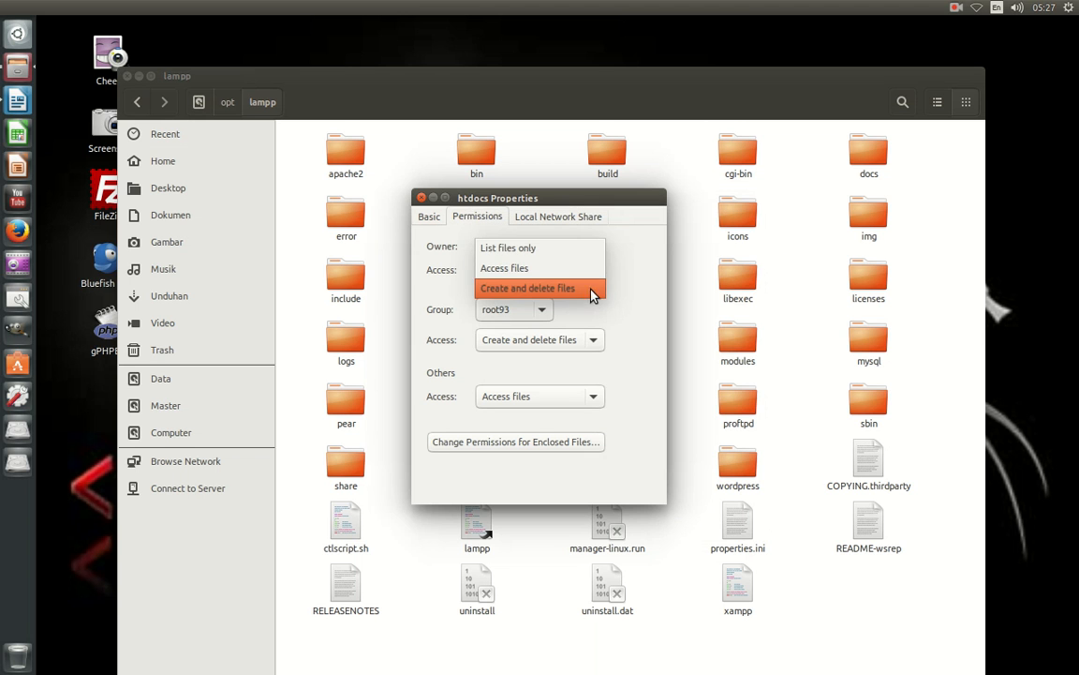
click(585, 293)
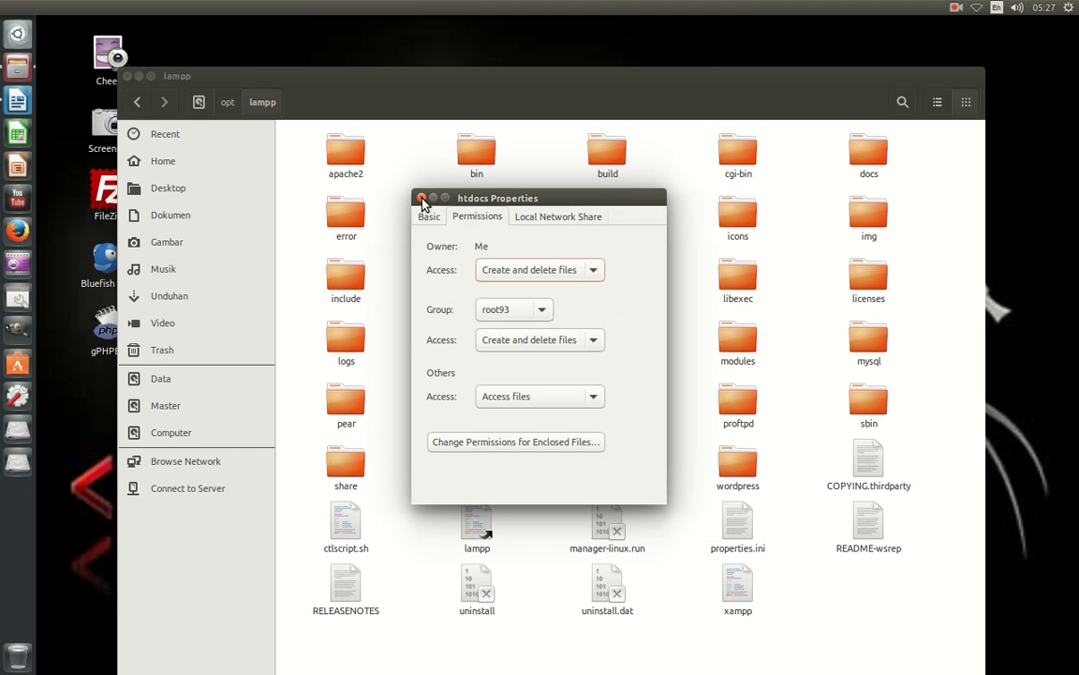
click(423, 200)
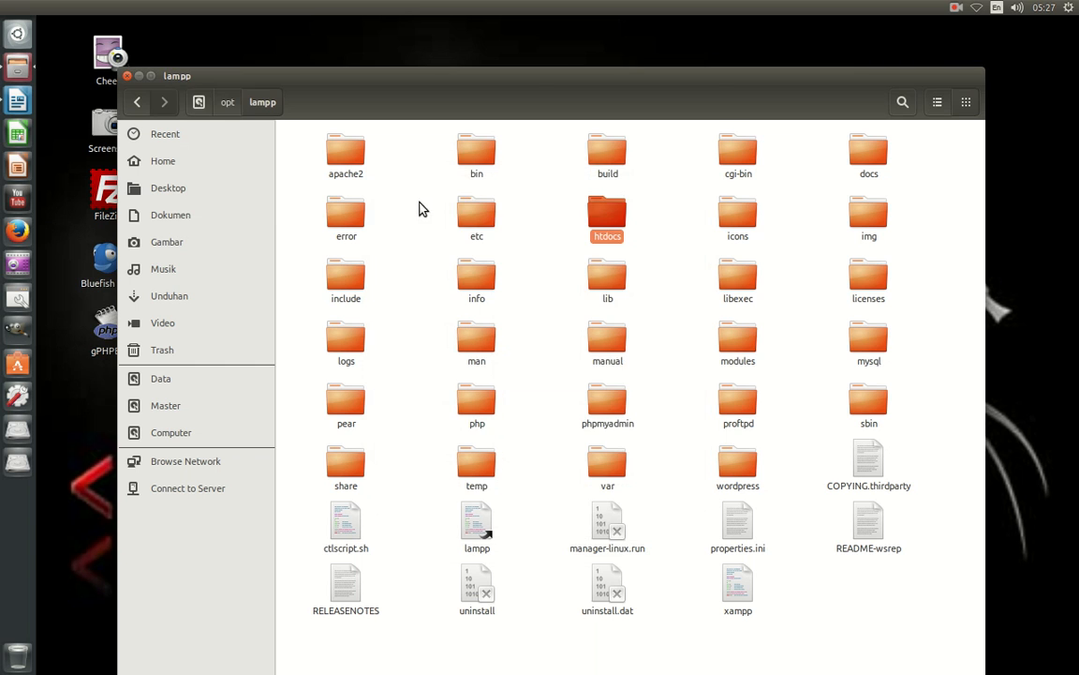
Copy the drupaltest folder from Dokumen.
click(188, 217)
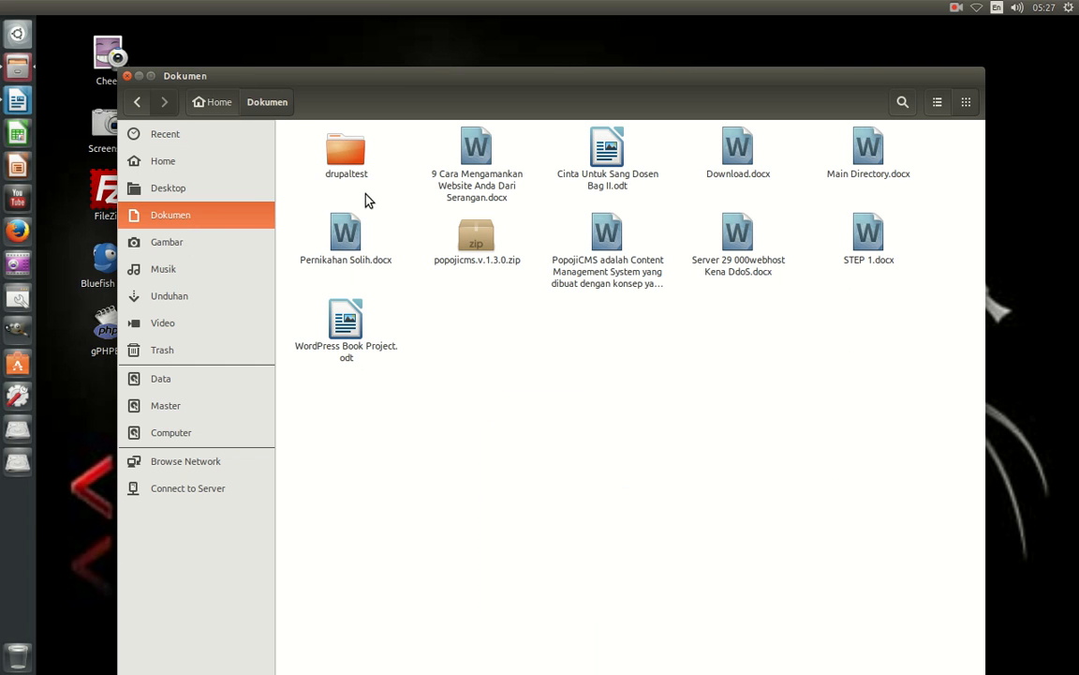
click(348, 160)
right_click(347, 159)
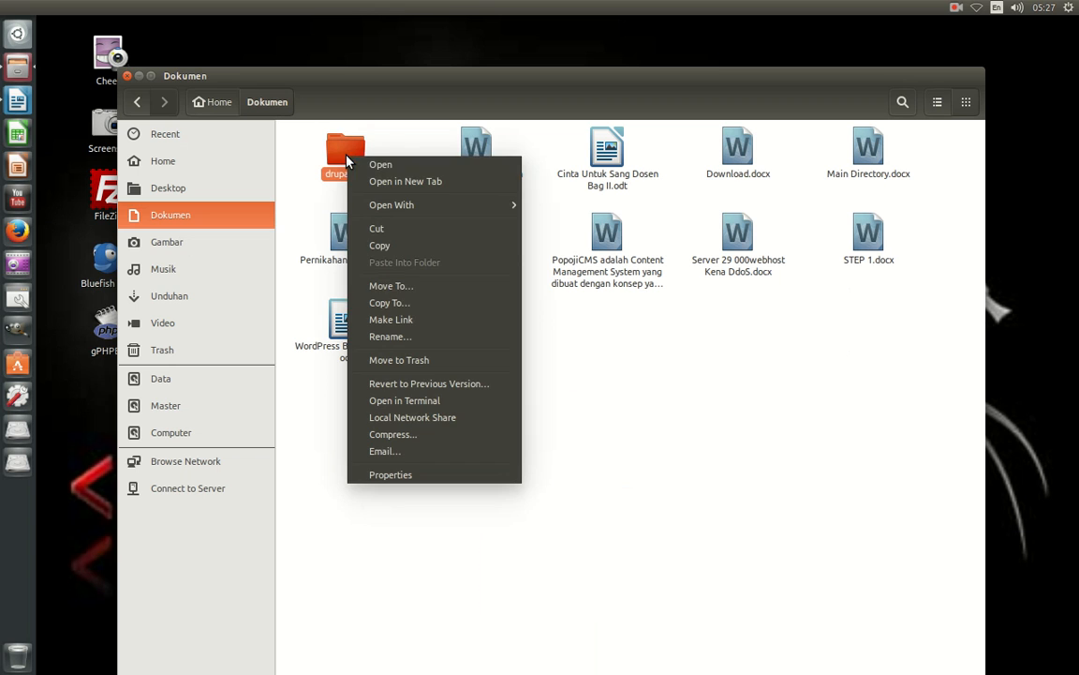
click(384, 245)
Paste drupaltest into /opt/lampp/htdocs and open a Terminal from the desktop.
click(204, 429)
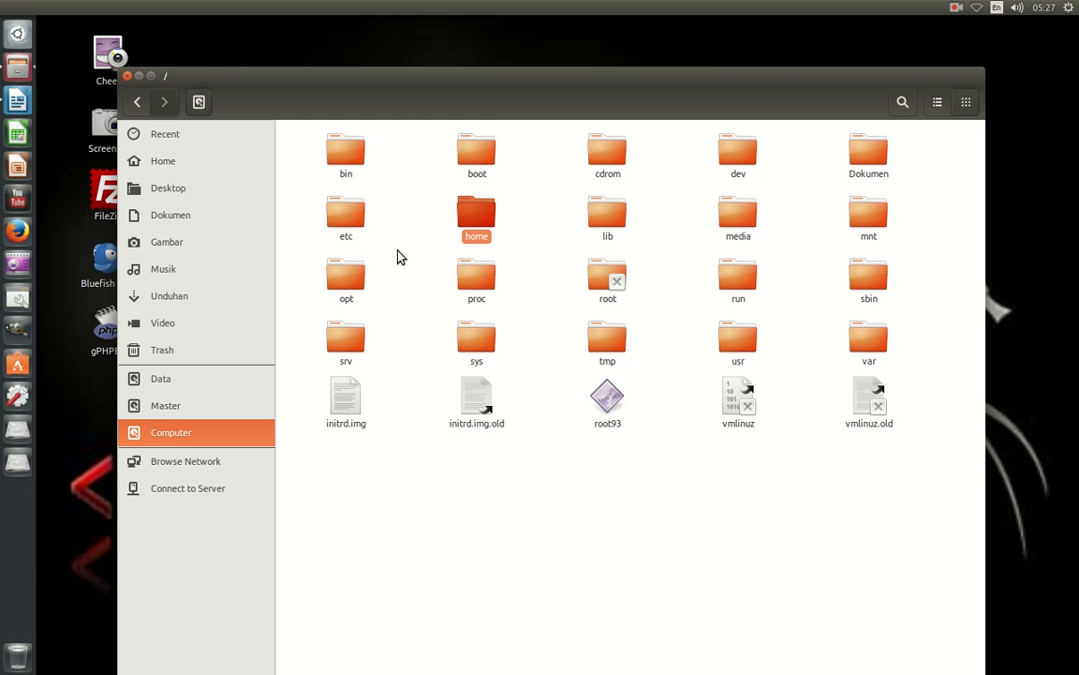
double_click(330, 286)
double_click(345, 156)
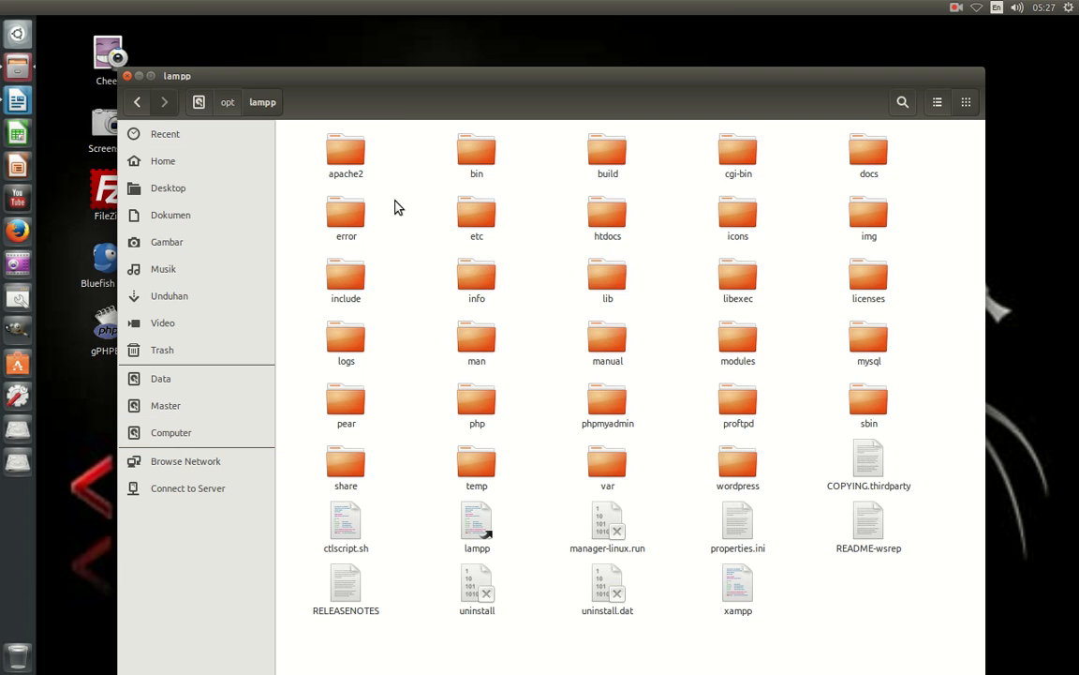
double_click(611, 218)
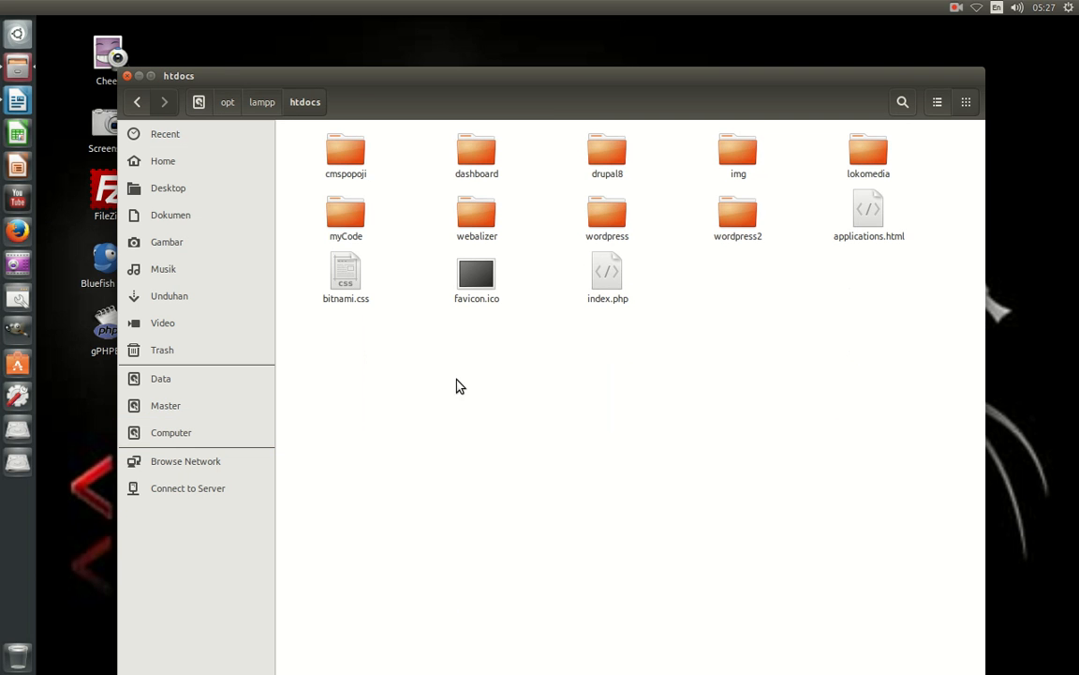
right_click(503, 375)
click(560, 458)
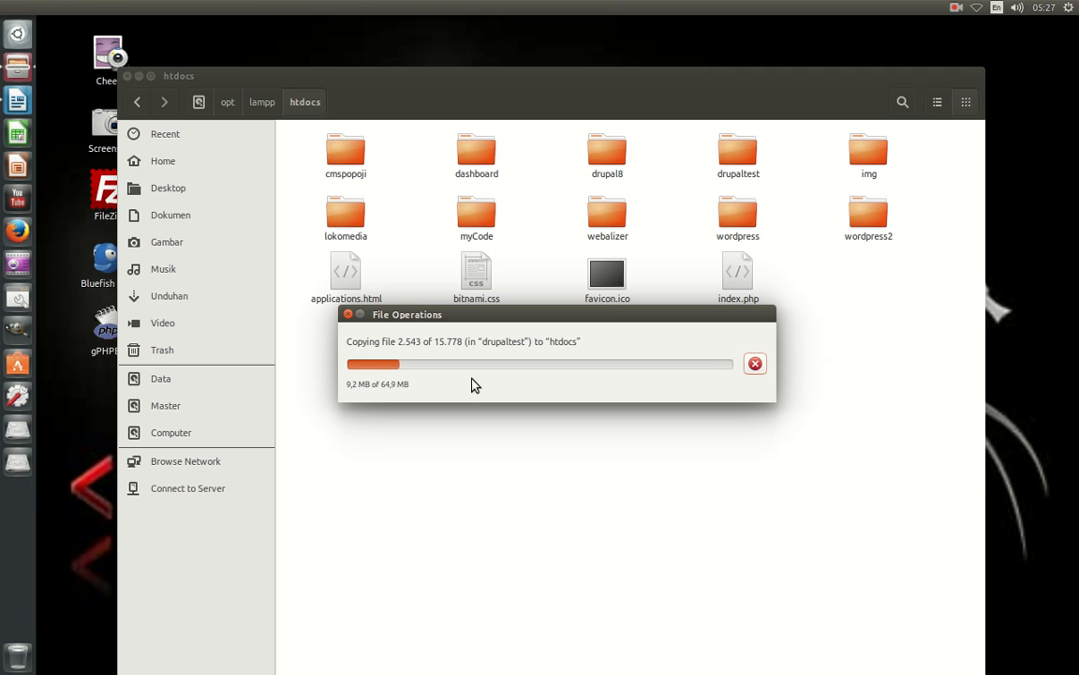
right_click(458, 27)
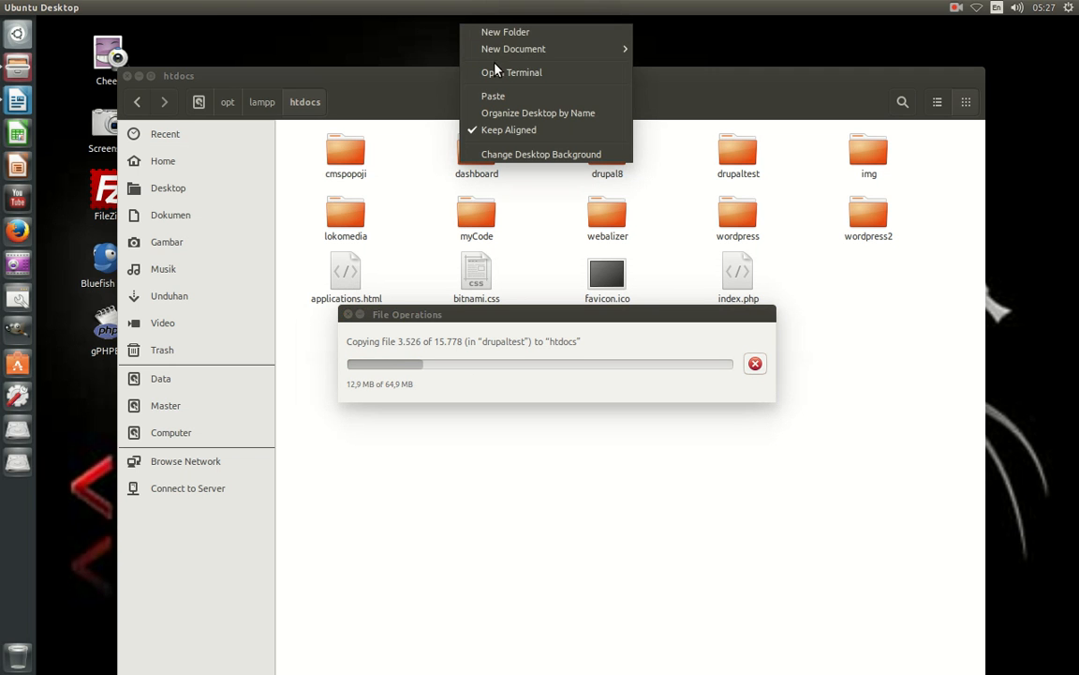
click(496, 72)
Run sudo /opt/lampp/manager-linux.run in the terminal and enter the sudo password.
drag(441, 30, 567, 267)
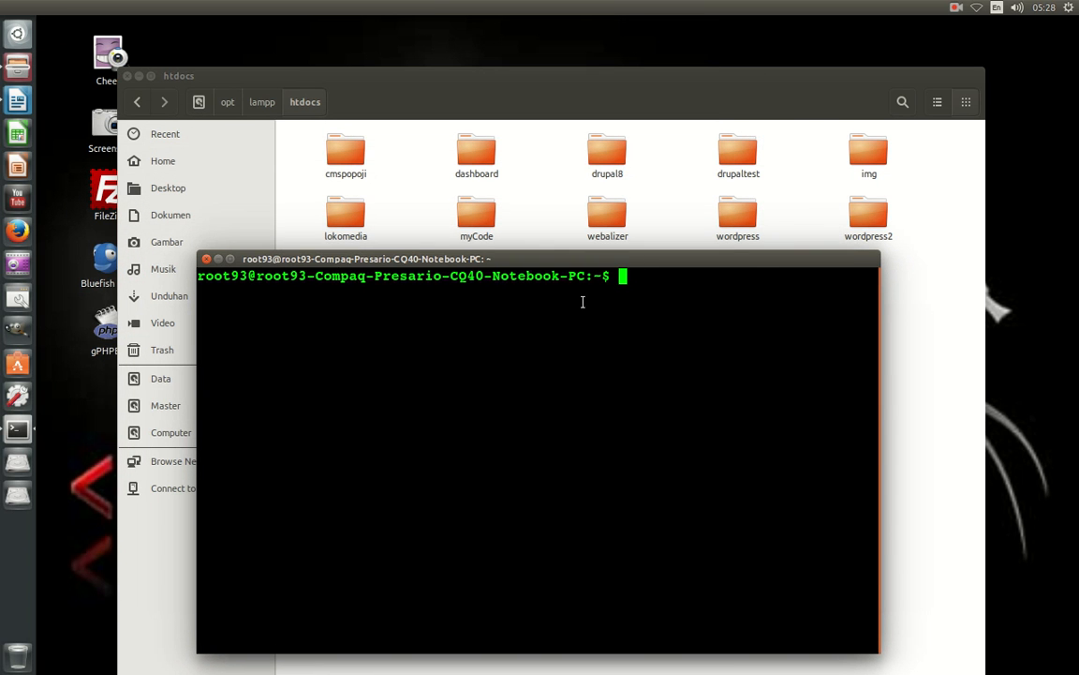
text(sudo .)
key(BackSpace)
text(/opt/lamp)
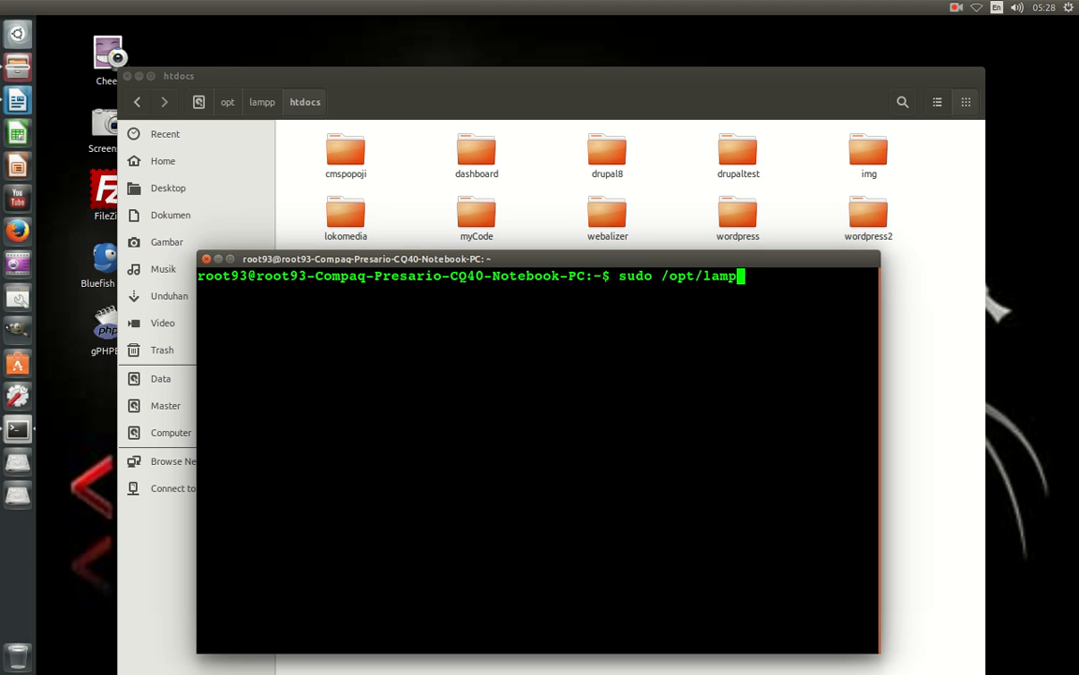
text(p/h)
key(BackSpace)
text(manager-)
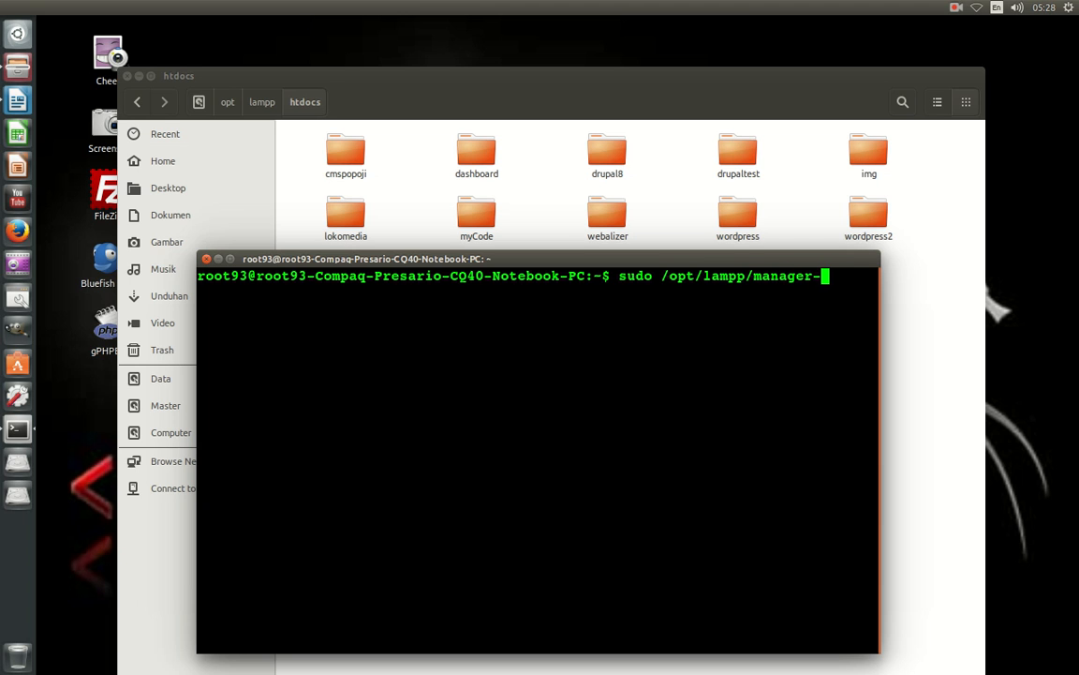
text(linux.run)
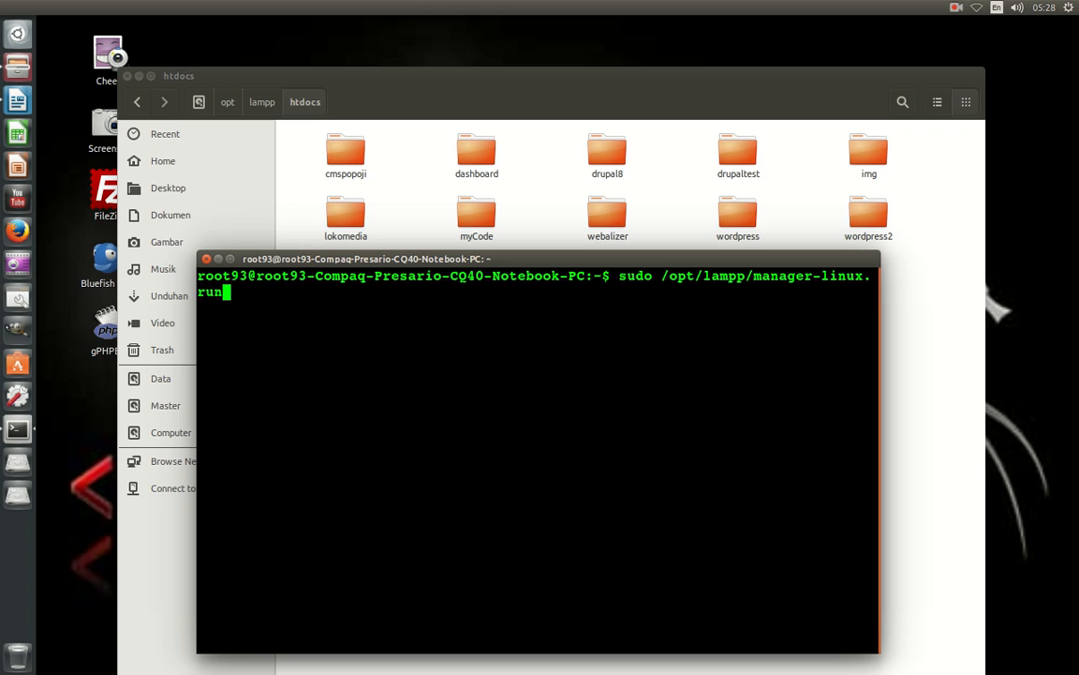
key(Return)
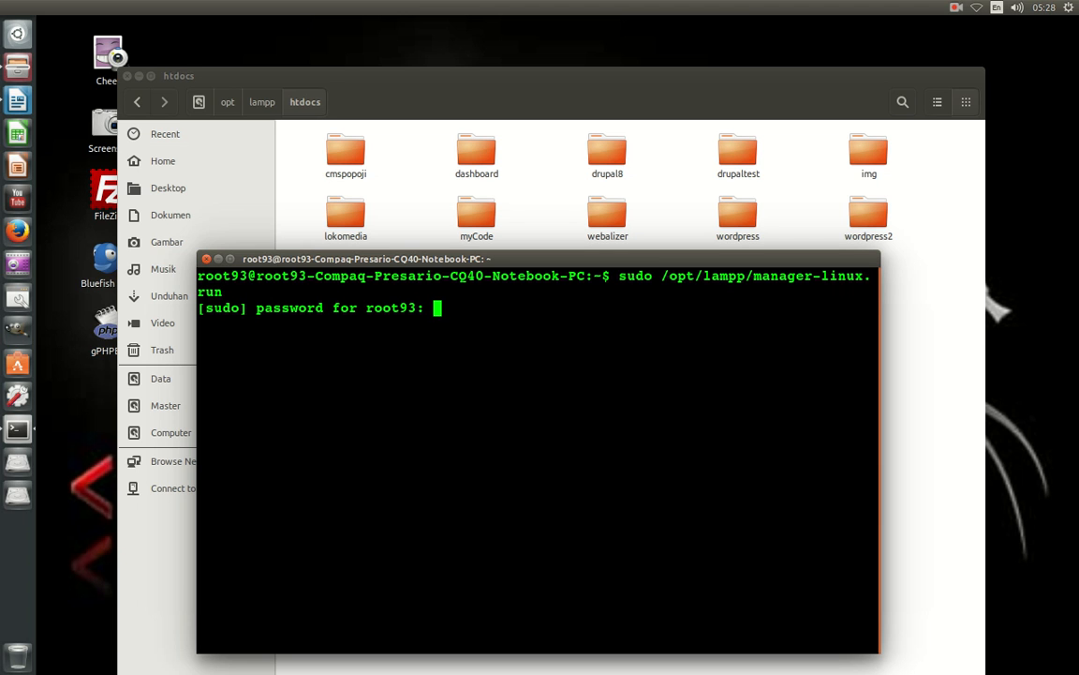
key(Return)
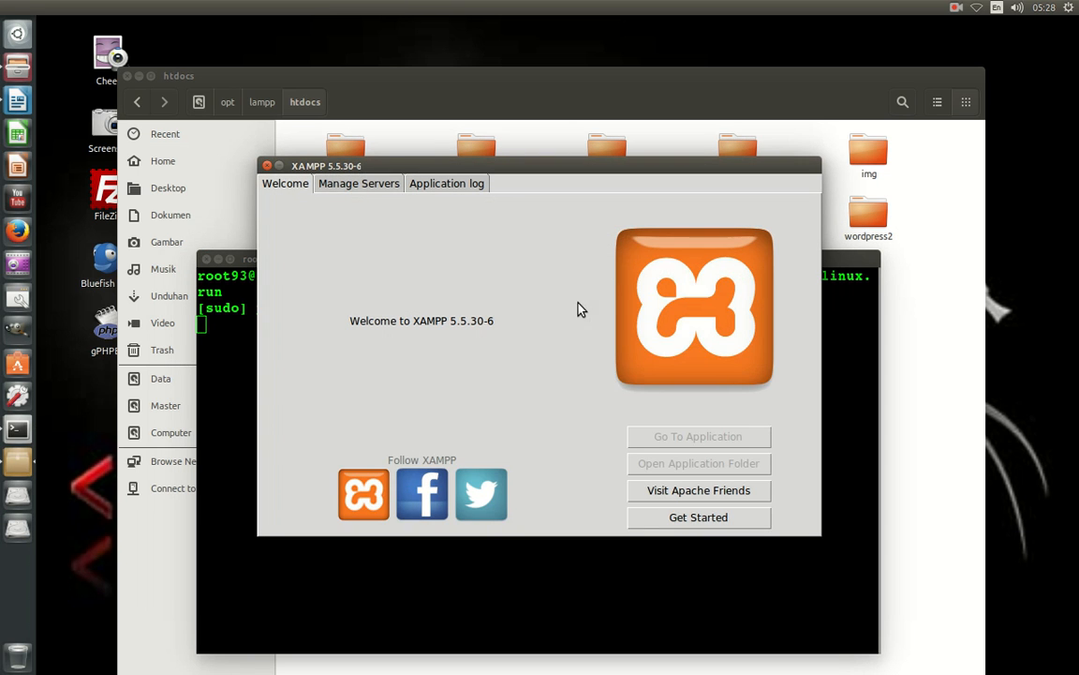
Confirm MySQL and Apache show Running under Manage Servers, then close XAMPP and confirm.
click(366, 185)
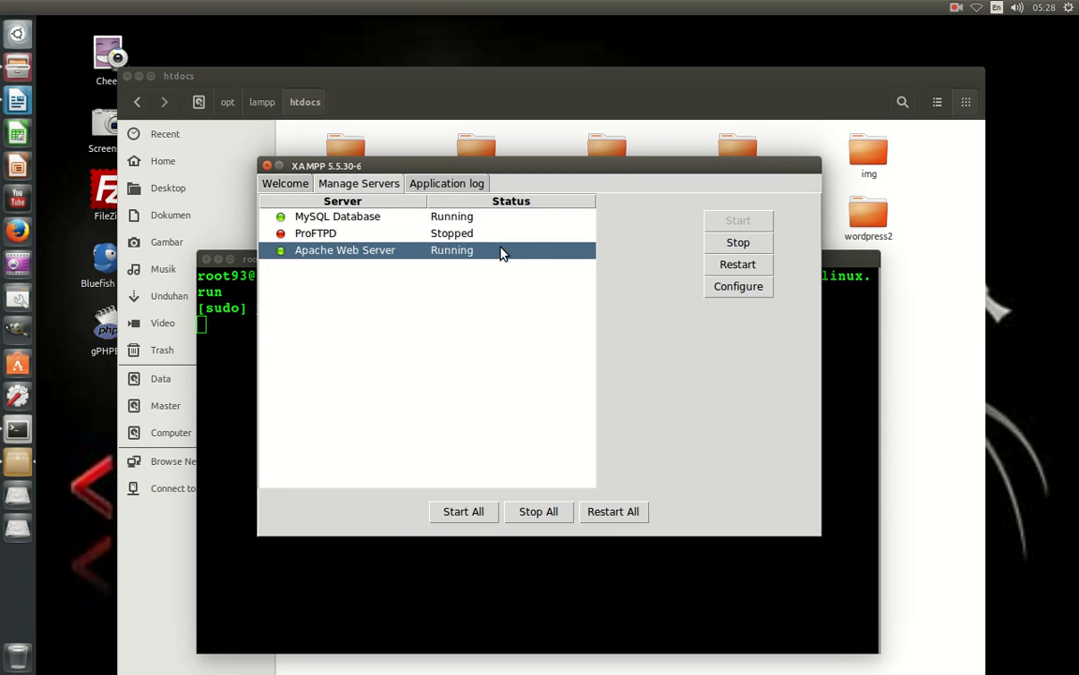
click(311, 217)
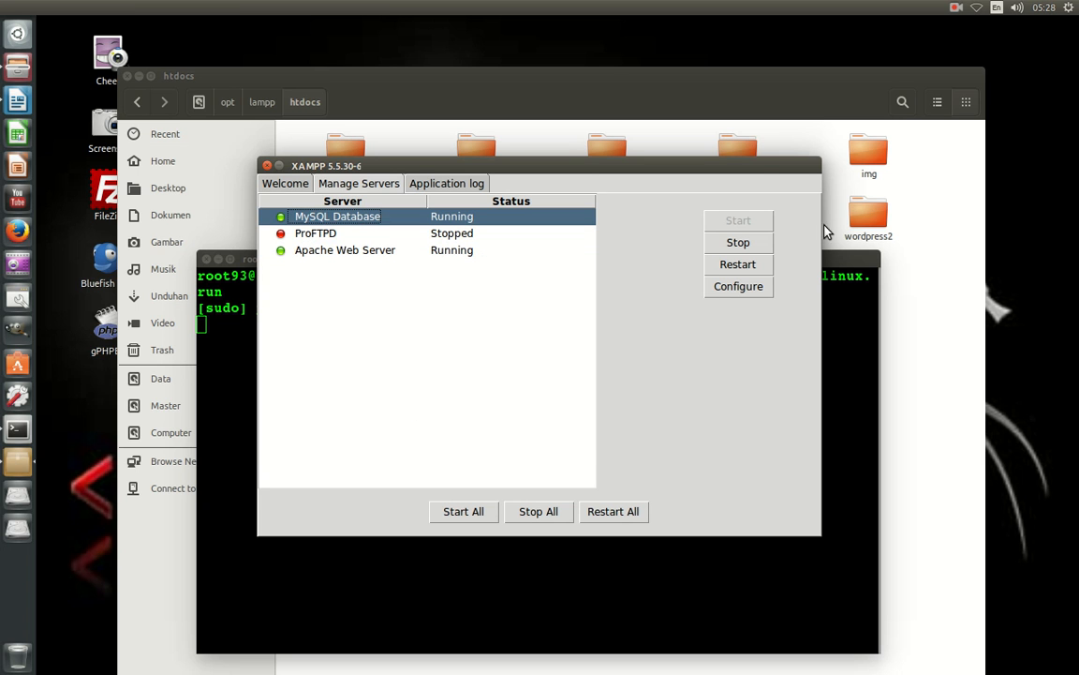
click(267, 165)
click(496, 375)
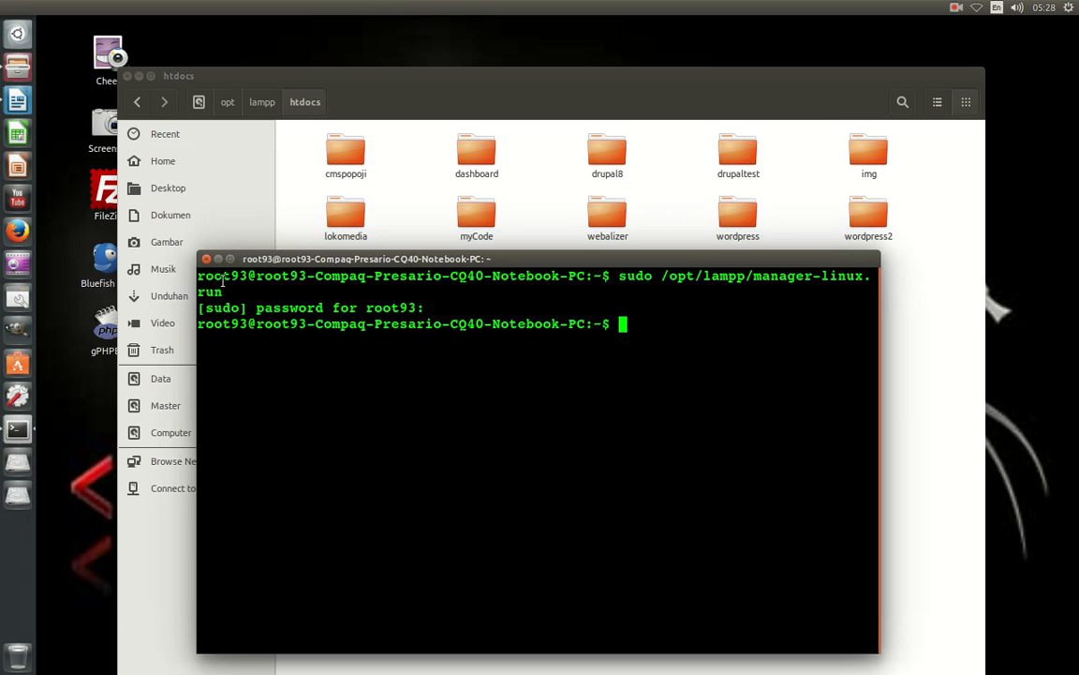
After the copy finishes, launch Firefox and enter localhost in a new tab.
click(185, 232)
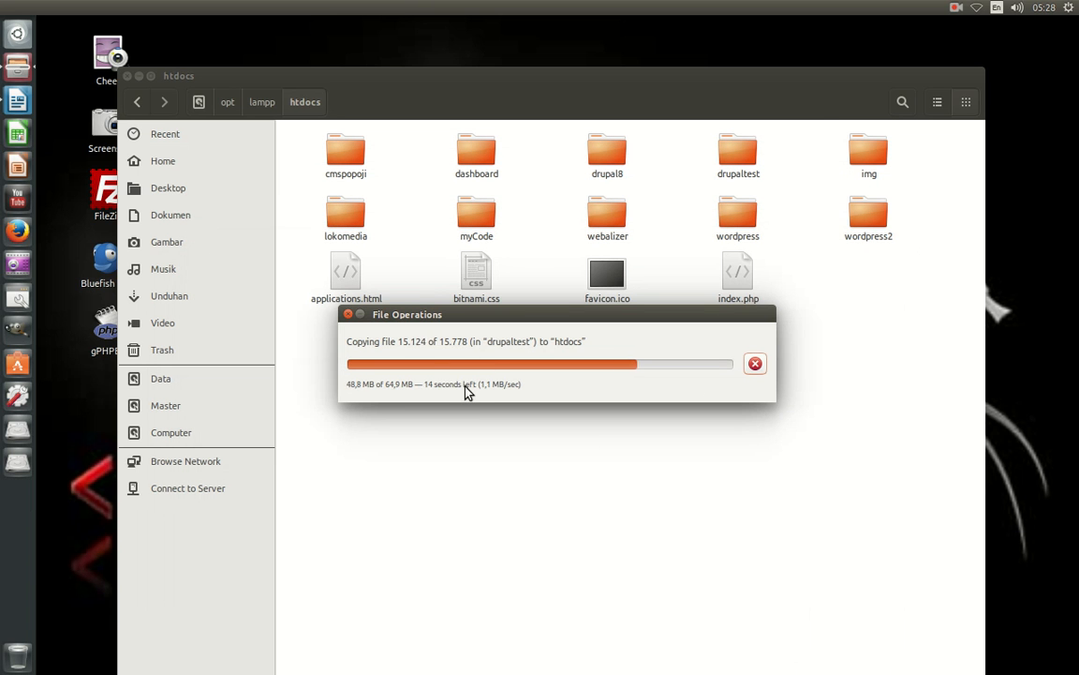
click(31, 228)
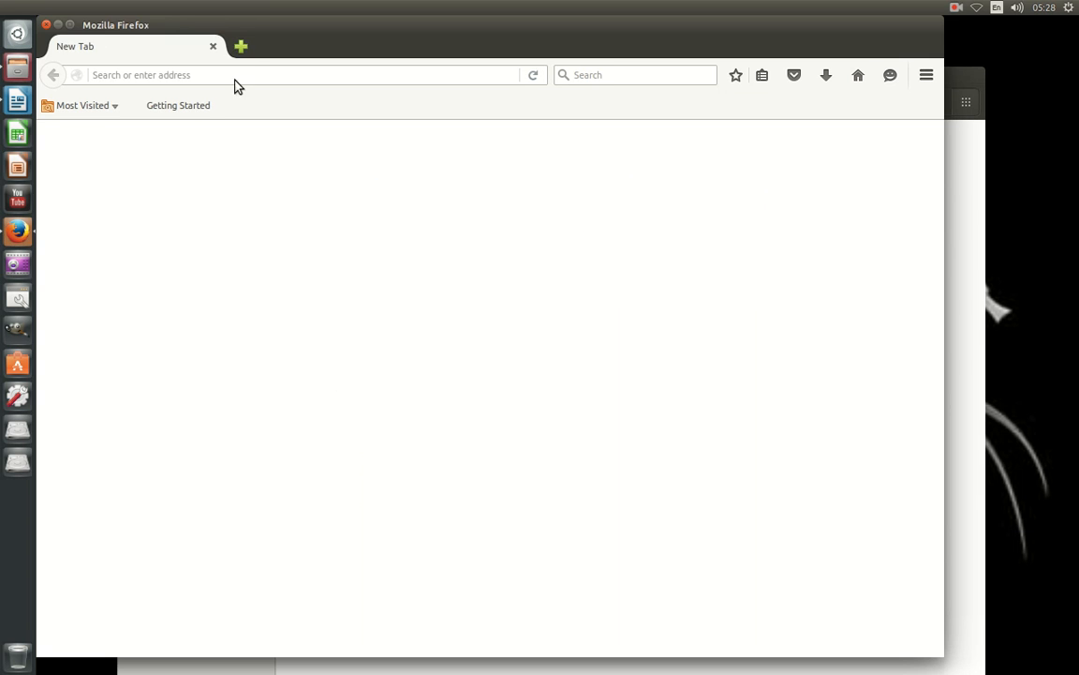
click(241, 47)
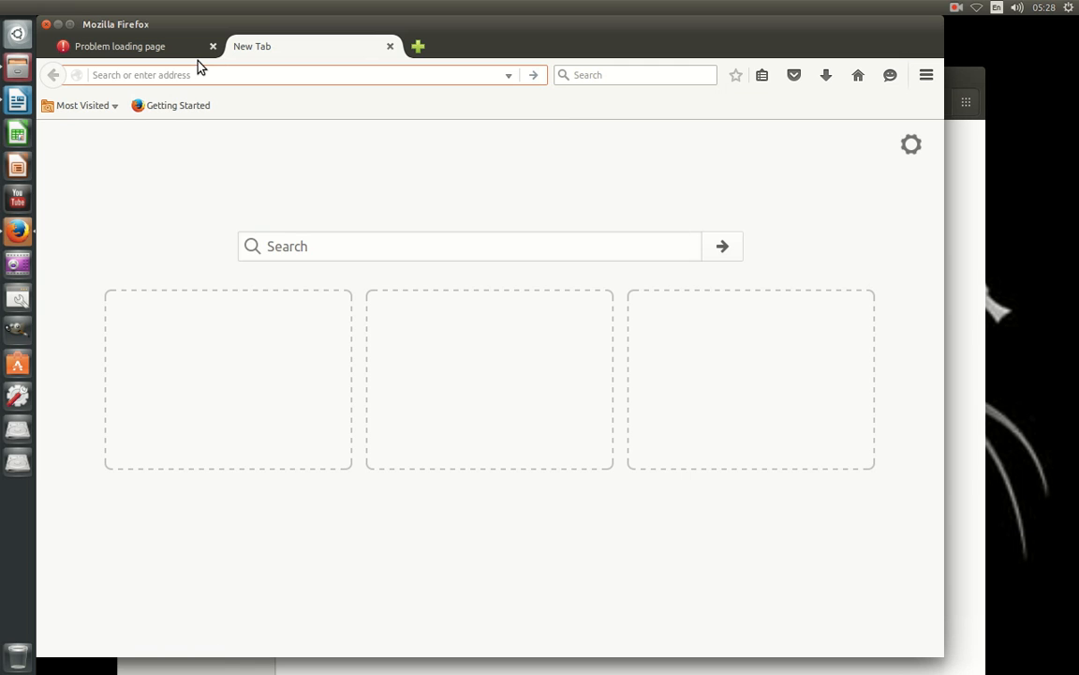
text(localhost)
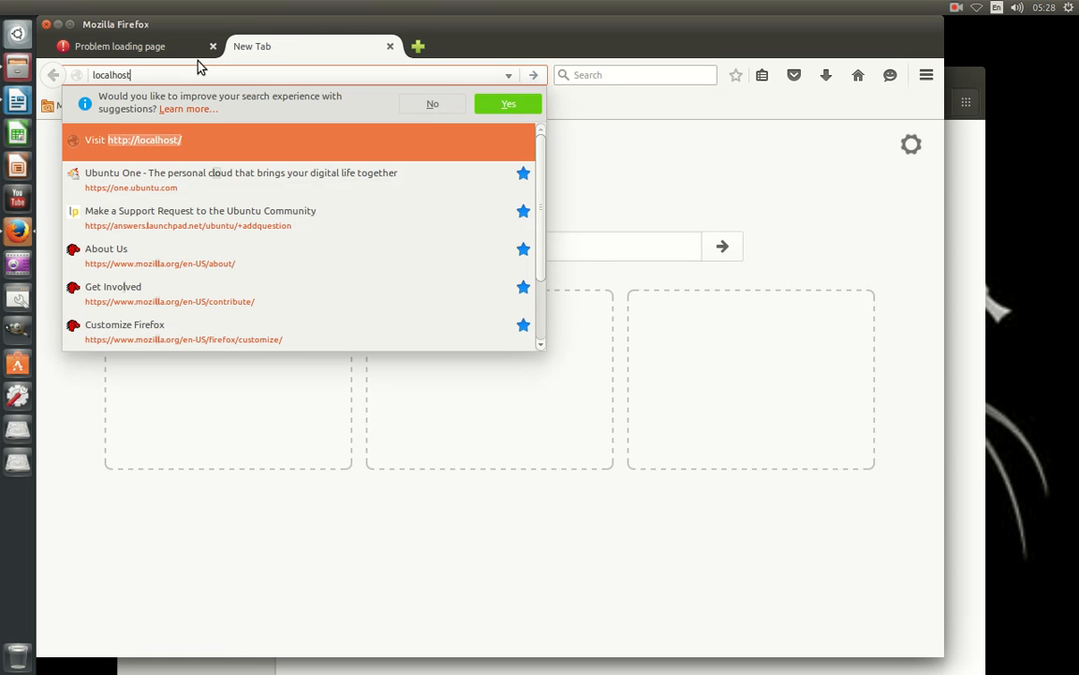
Load localhost, go to phpMyAdmin from the XAMPP dashboard, and submit the username and password.
key(Return)
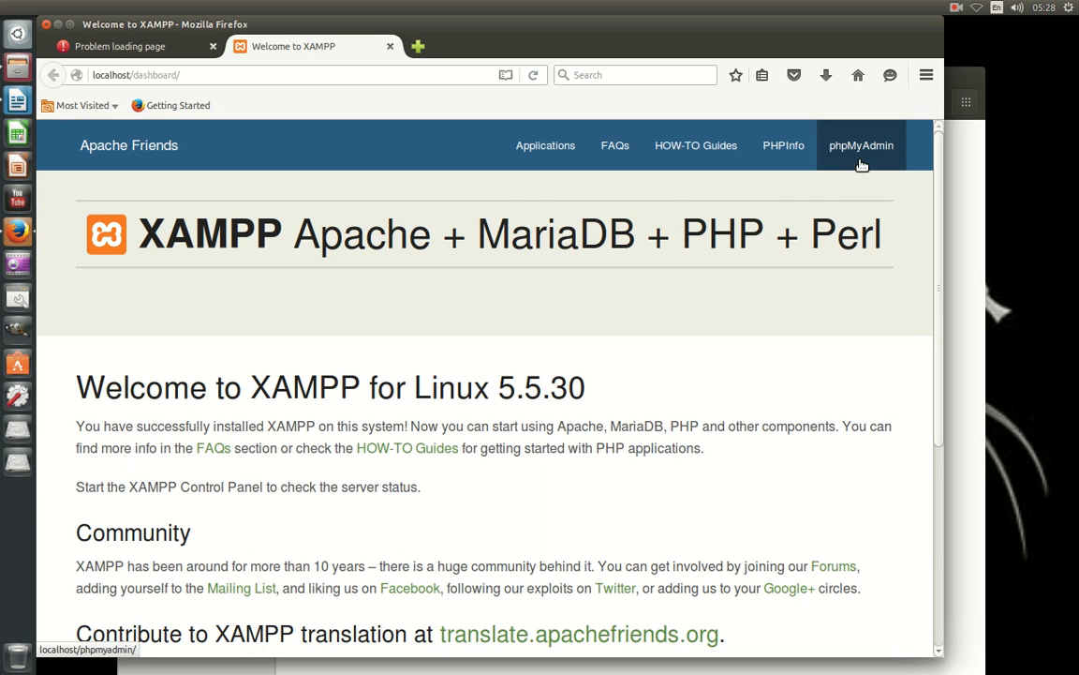
click(858, 147)
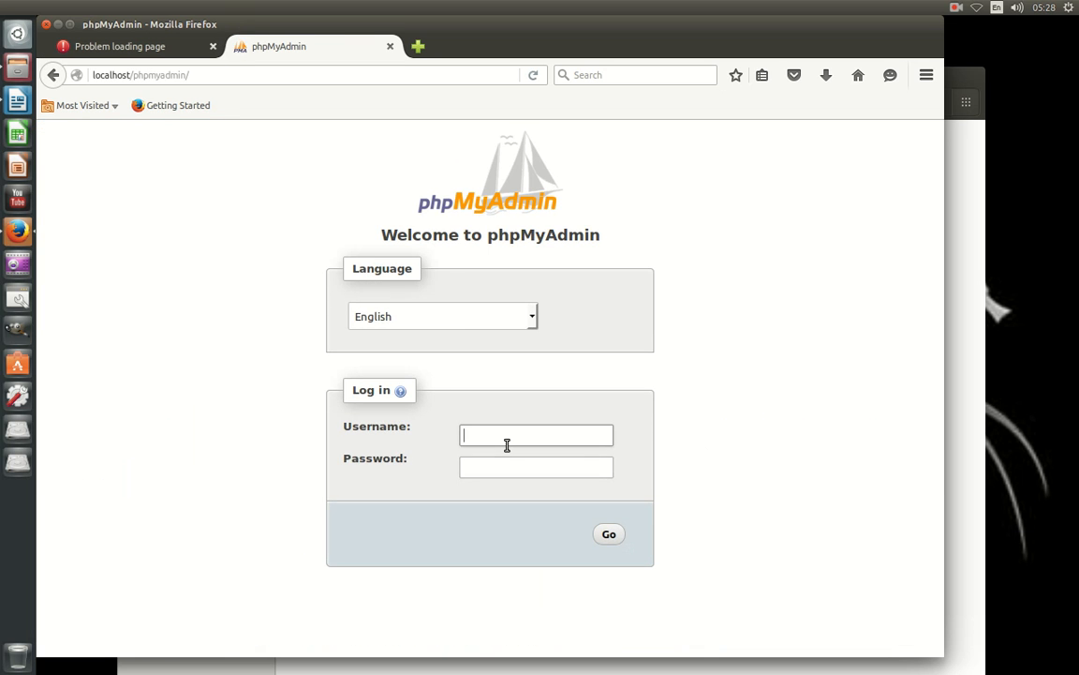
click(506, 446)
text(r)
key(Tab)
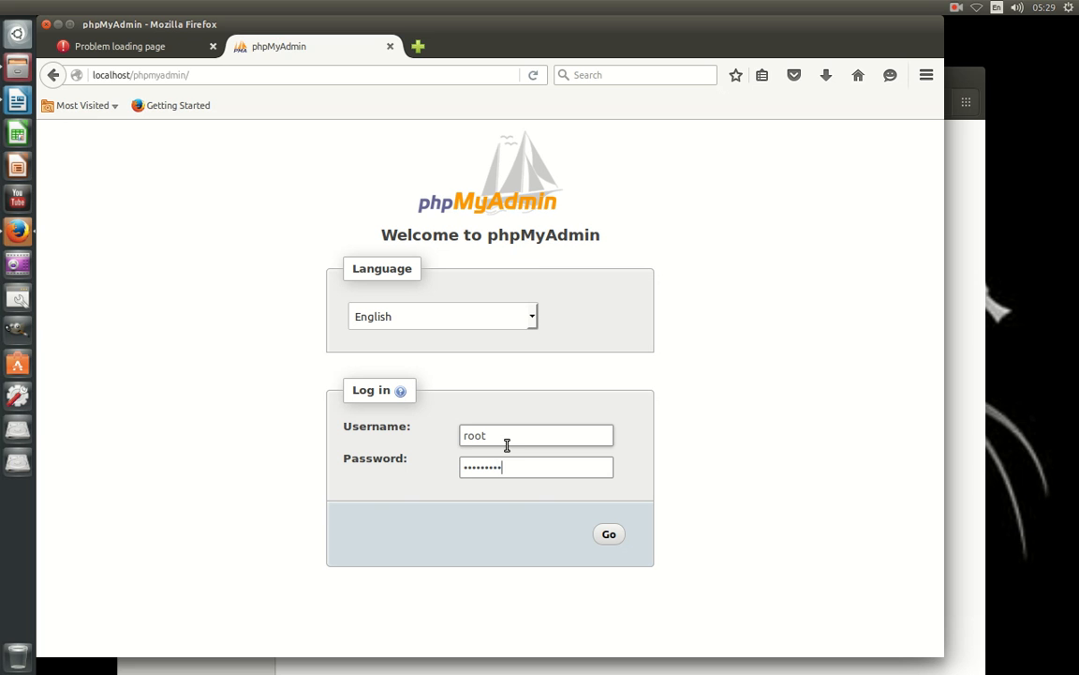
key(Return)
Dismiss the save-login prompt, open phpMyAdmin's New database page, and move Firefox aside to reveal Files.
click(347, 101)
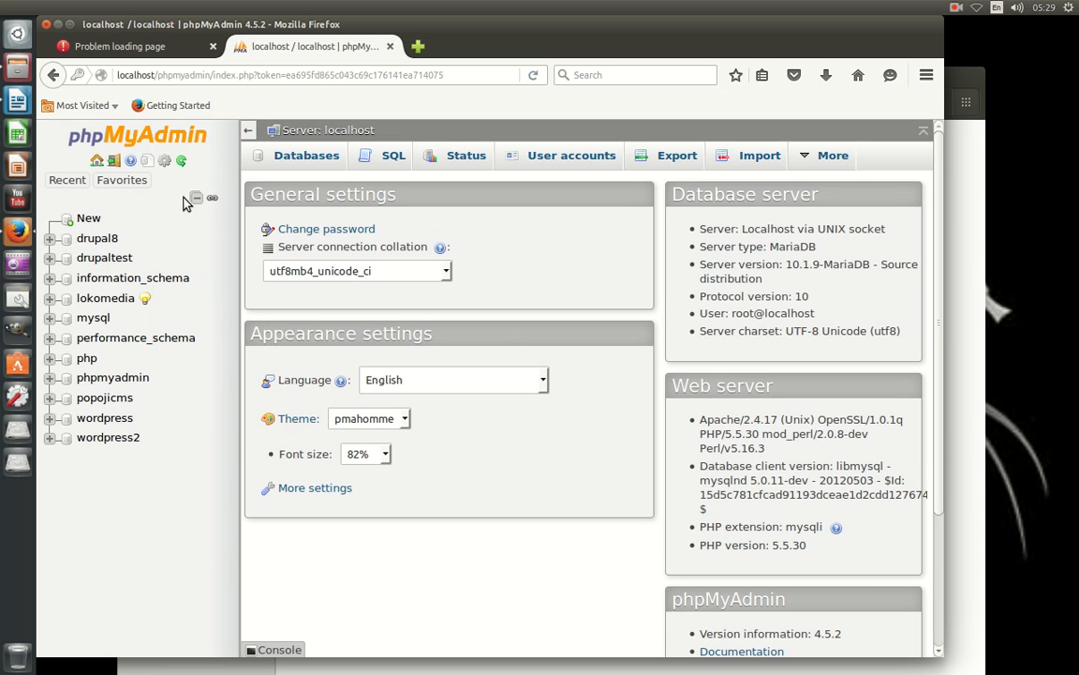
click(86, 218)
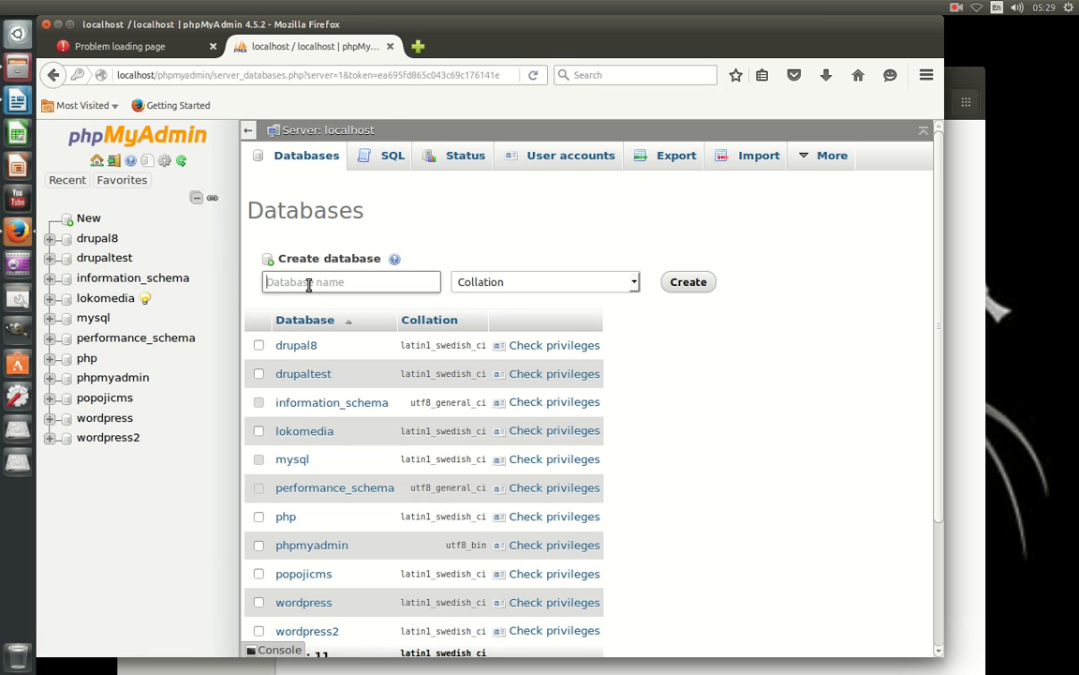
click(140, 46)
drag(562, 25, 514, 591)
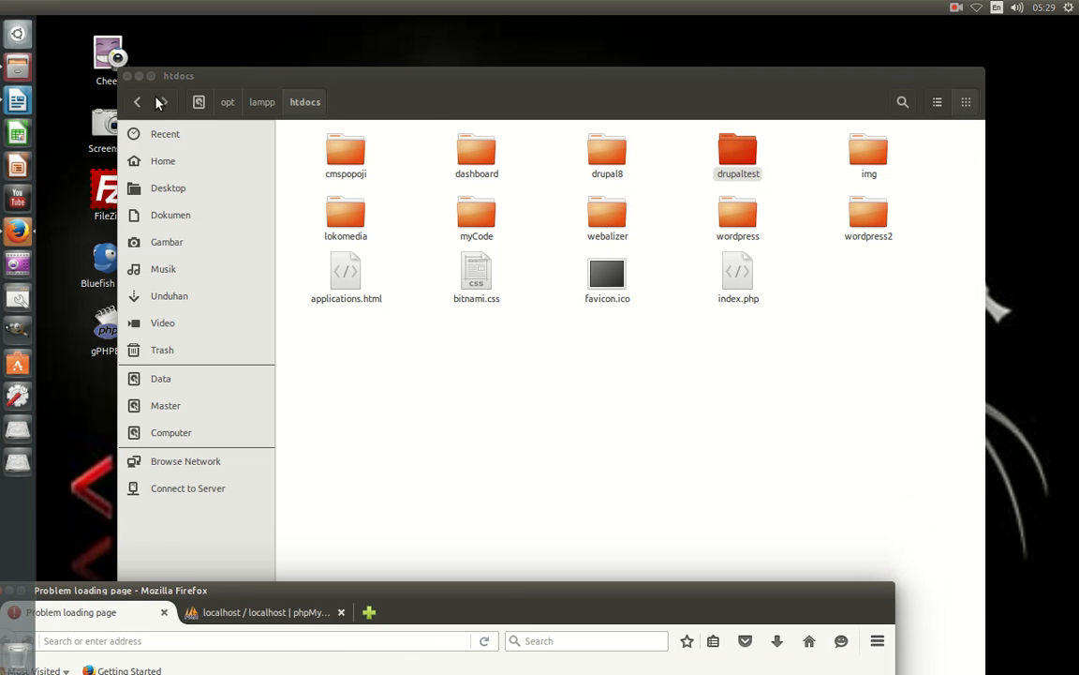
Set the htdocs folder's Owner access to 'Access files' in its Permissions properties.
click(138, 101)
right_click(615, 218)
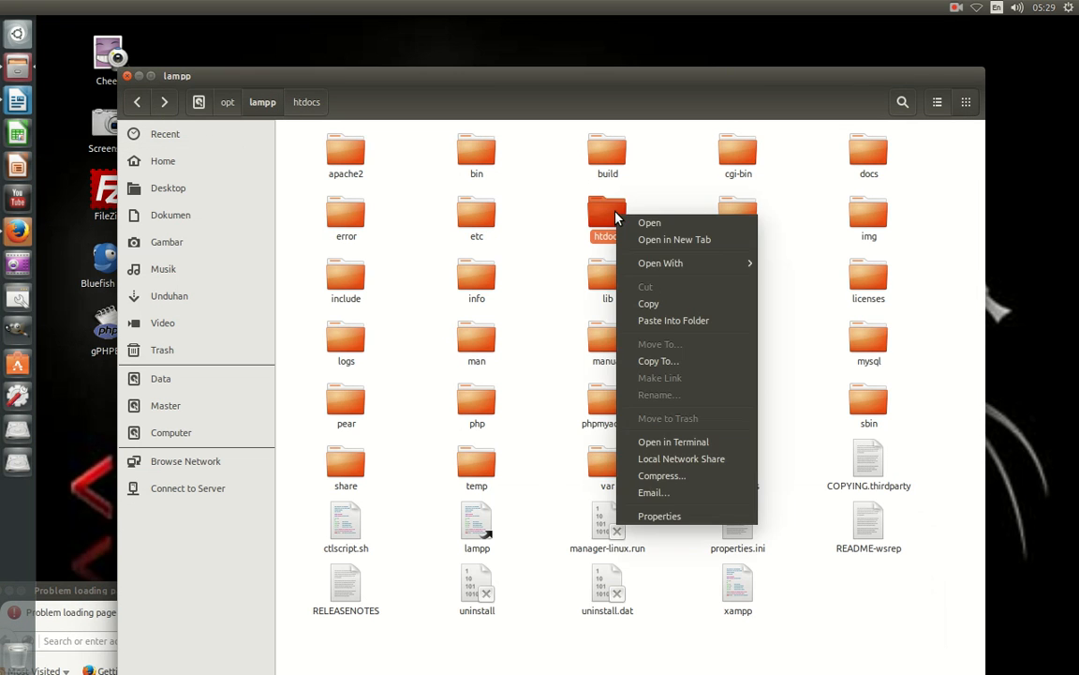
click(677, 514)
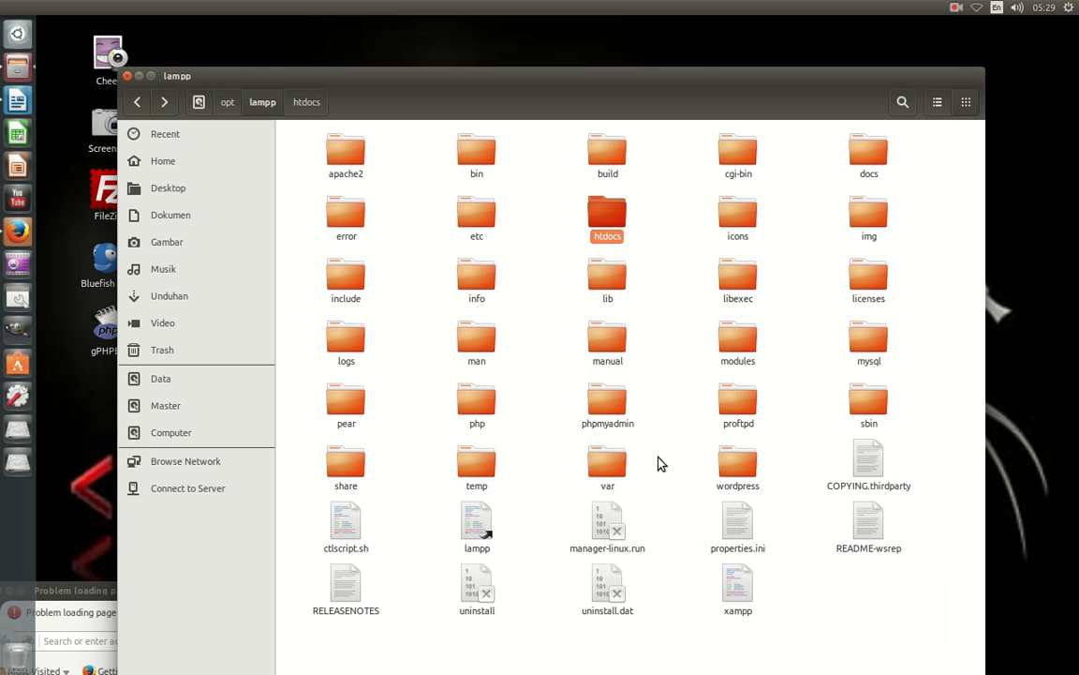
click(494, 218)
click(530, 270)
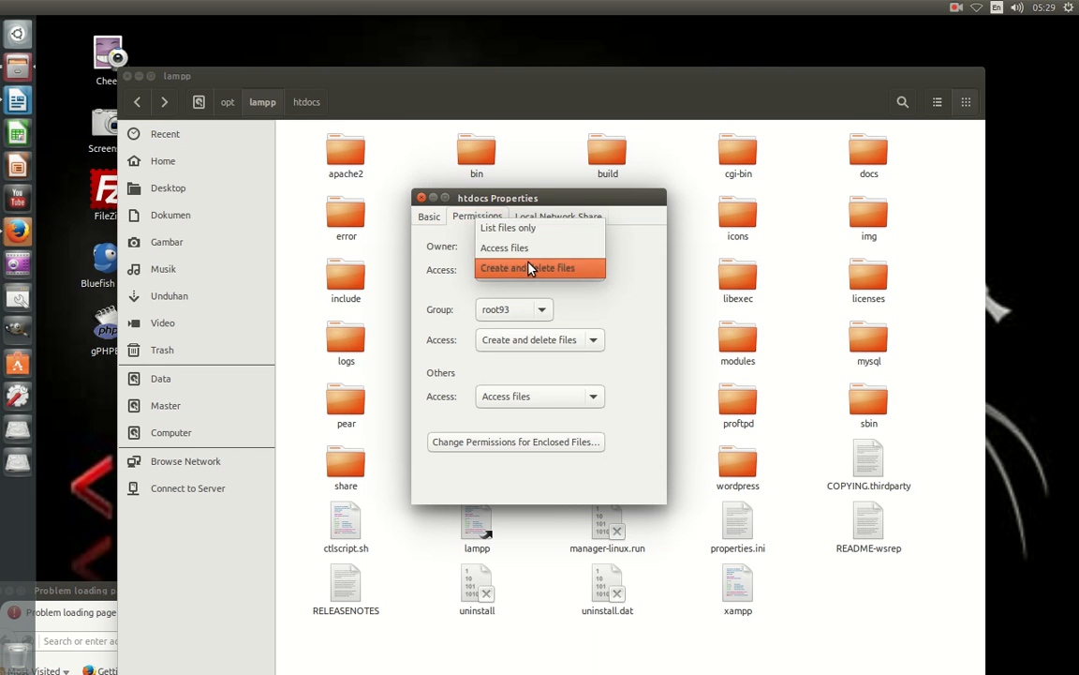
click(524, 248)
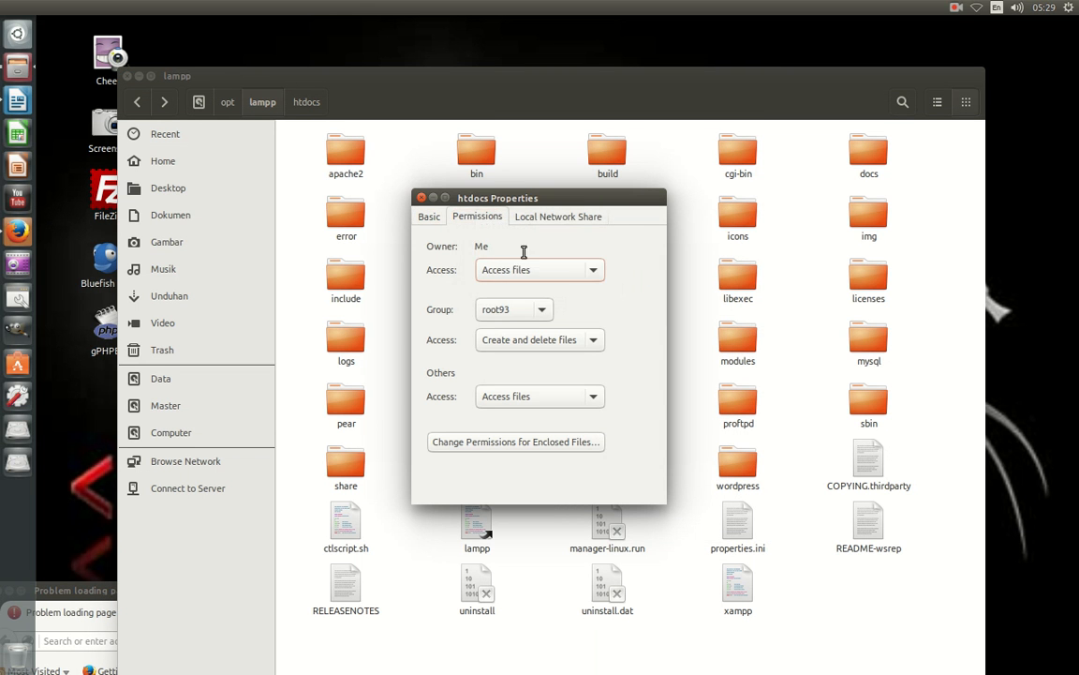
click(420, 198)
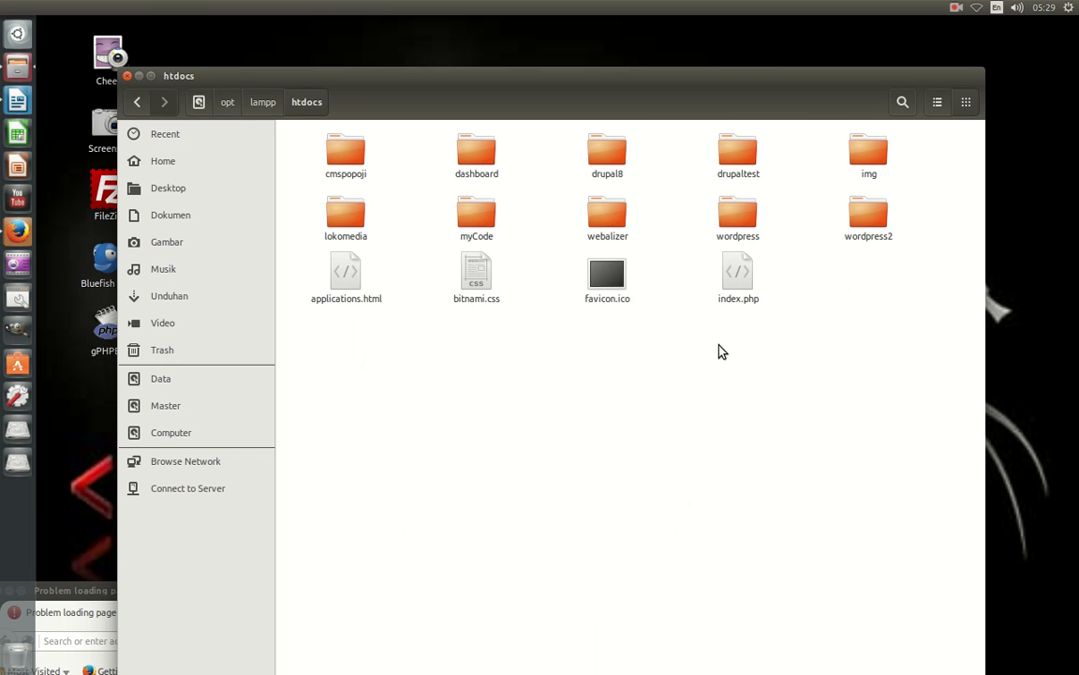
Navigate to htdocs/drupaltest/sites/default and select default.settings.php.
double_click(738, 164)
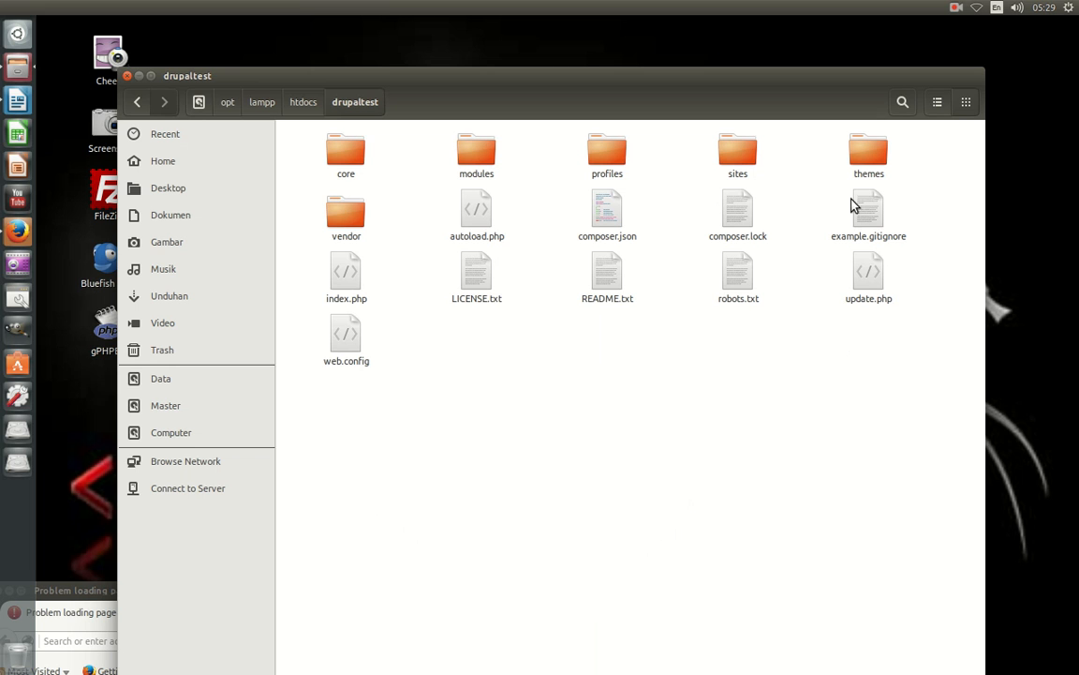
click(137, 103)
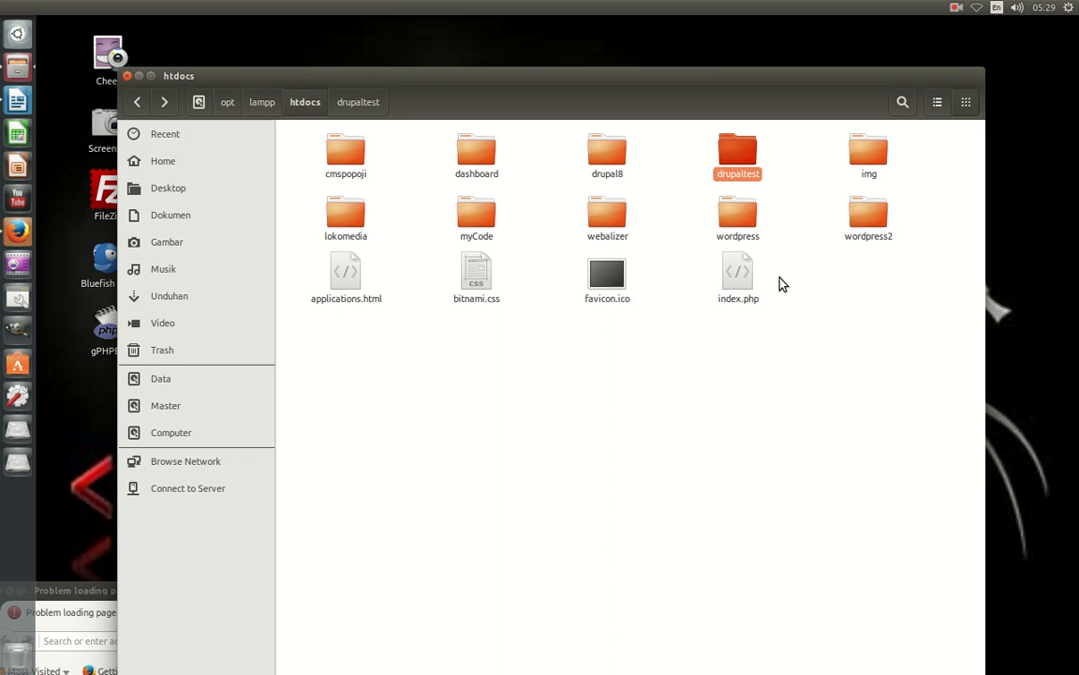
double_click(733, 163)
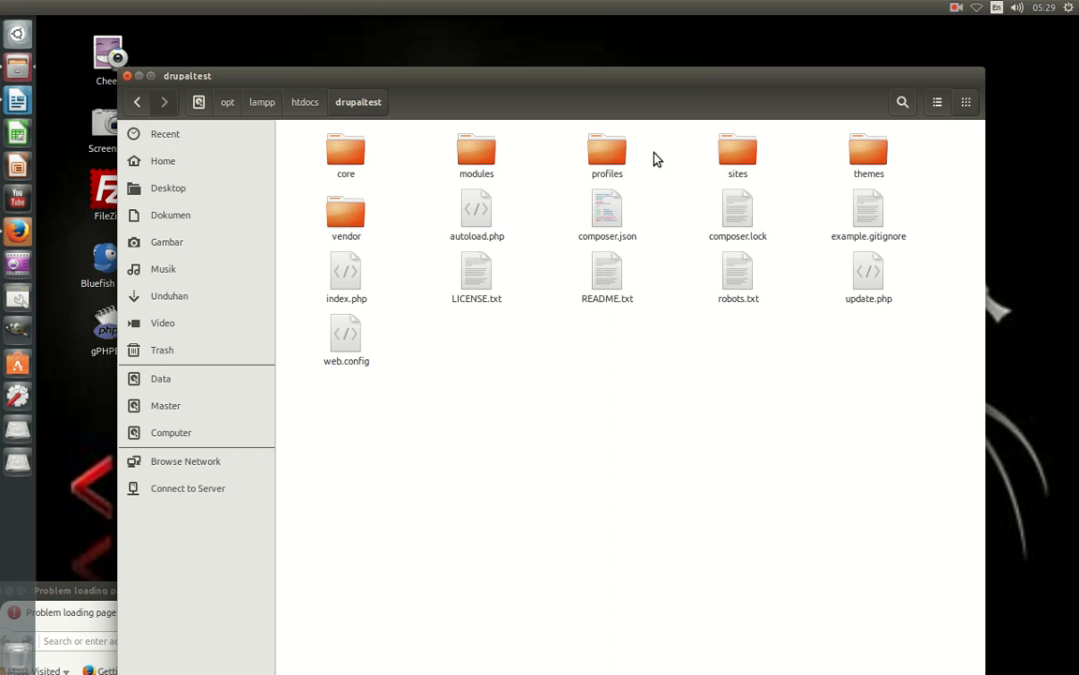
double_click(723, 159)
double_click(353, 164)
click(486, 178)
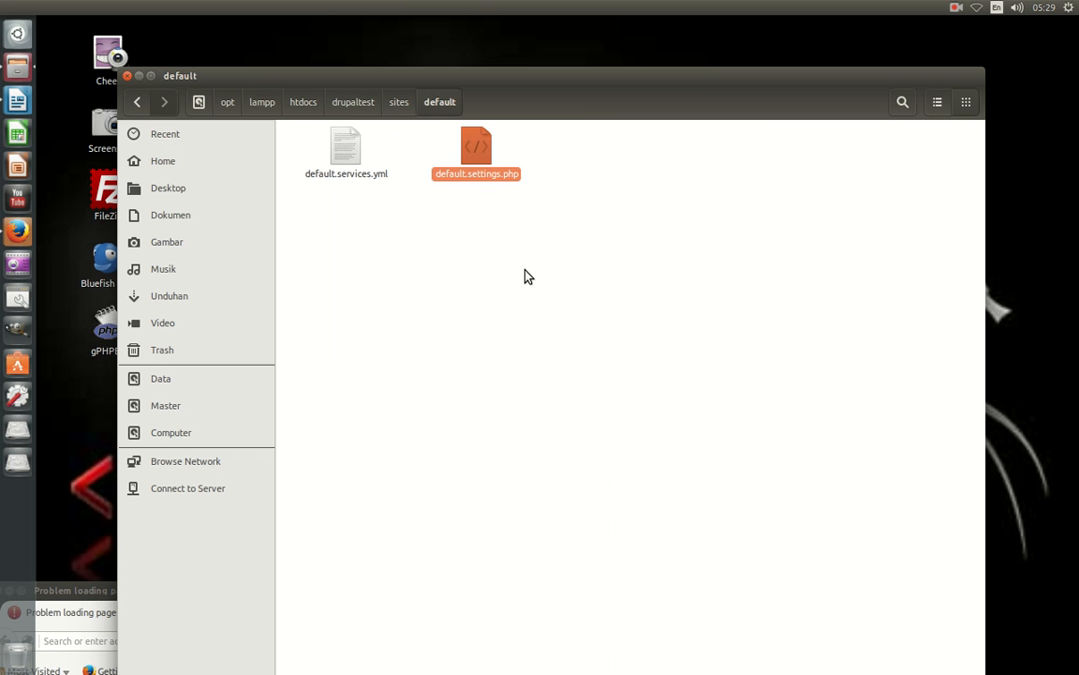
Duplicate default.settings.php, rename the copy settings.php, and open its properties.
right_click(484, 159)
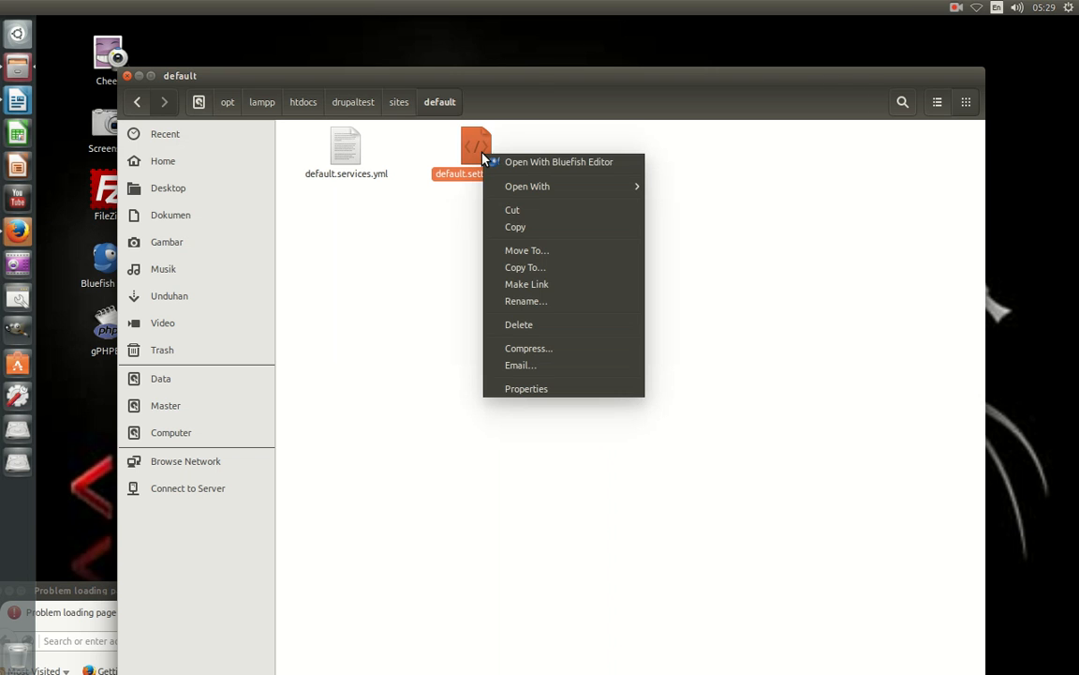
click(536, 229)
right_click(441, 284)
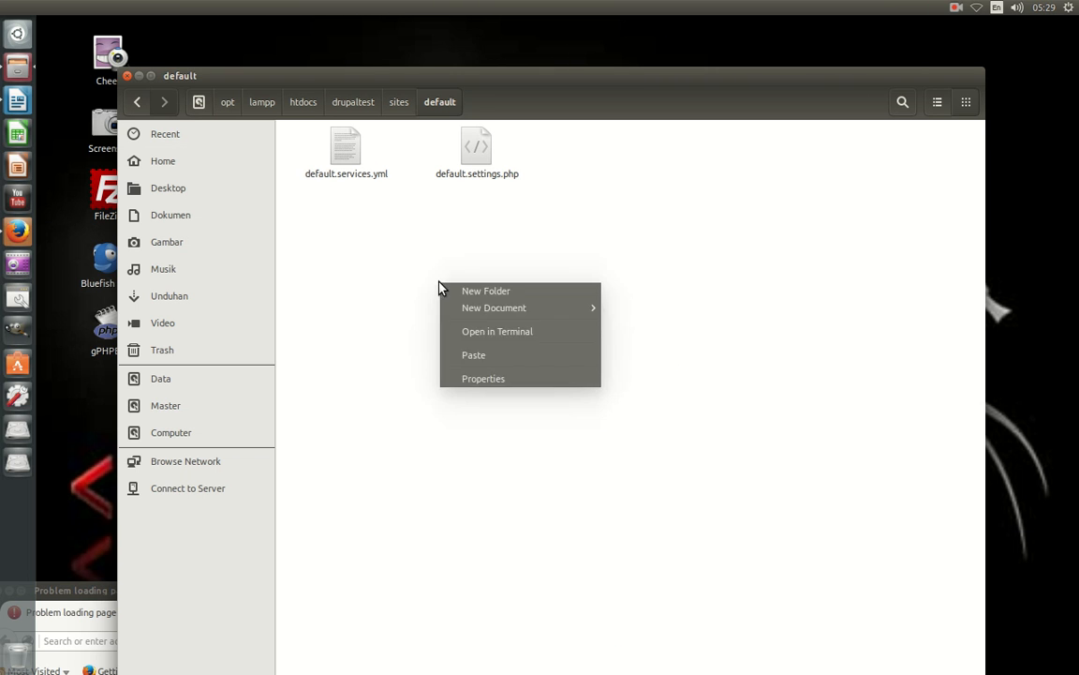
click(479, 356)
right_click(607, 177)
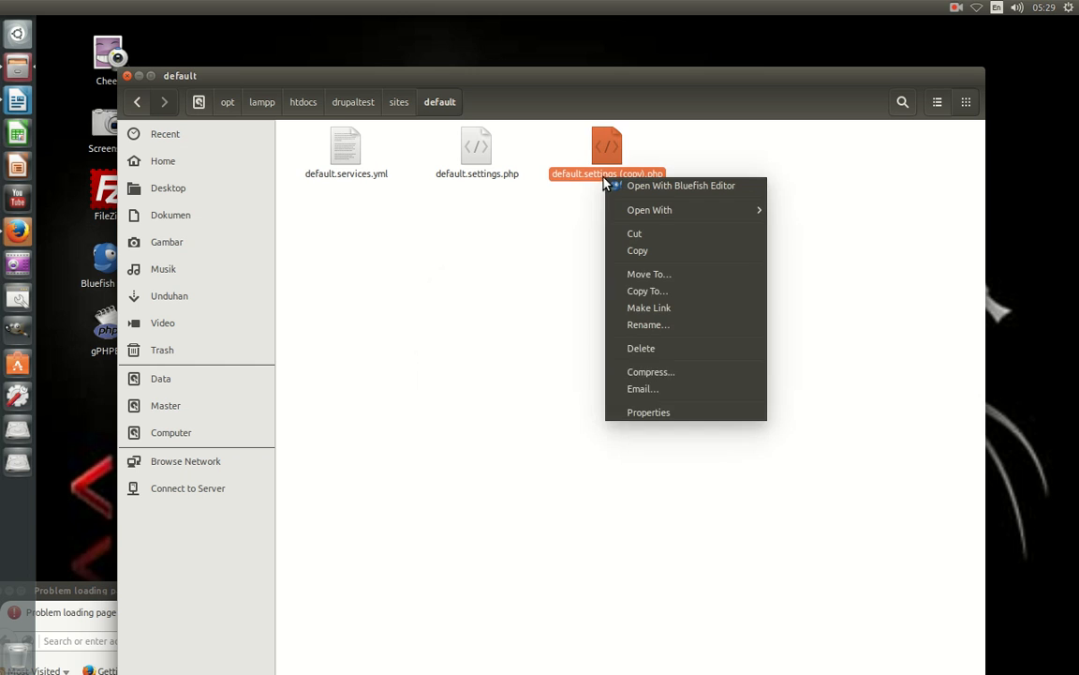
click(648, 328)
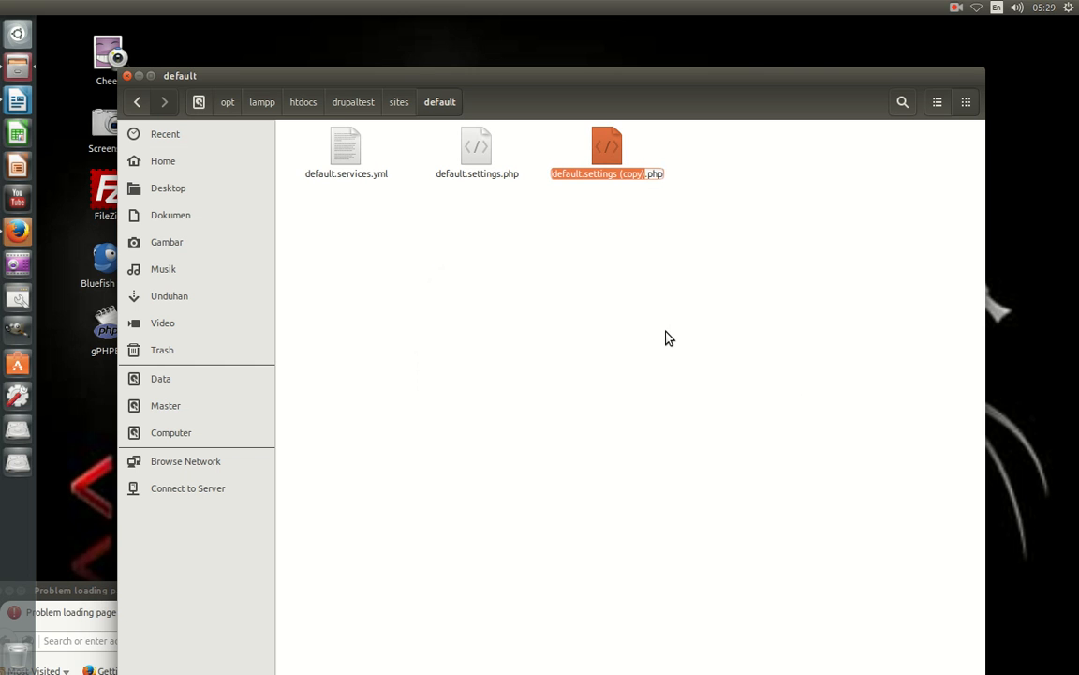
text(settings)
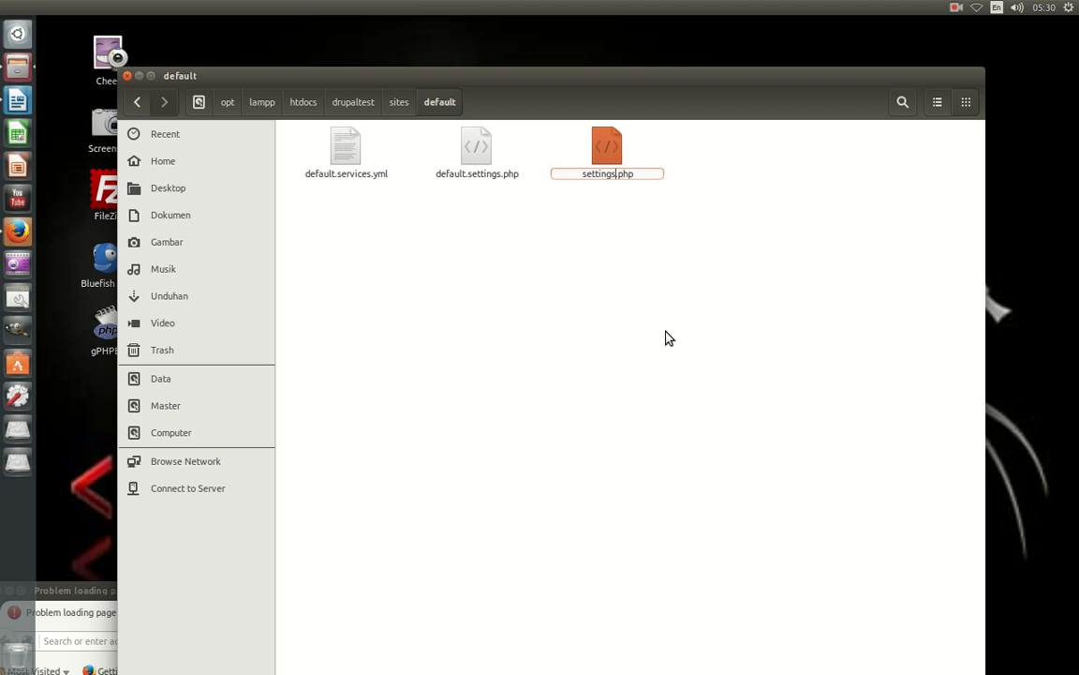
click(668, 337)
right_click(609, 180)
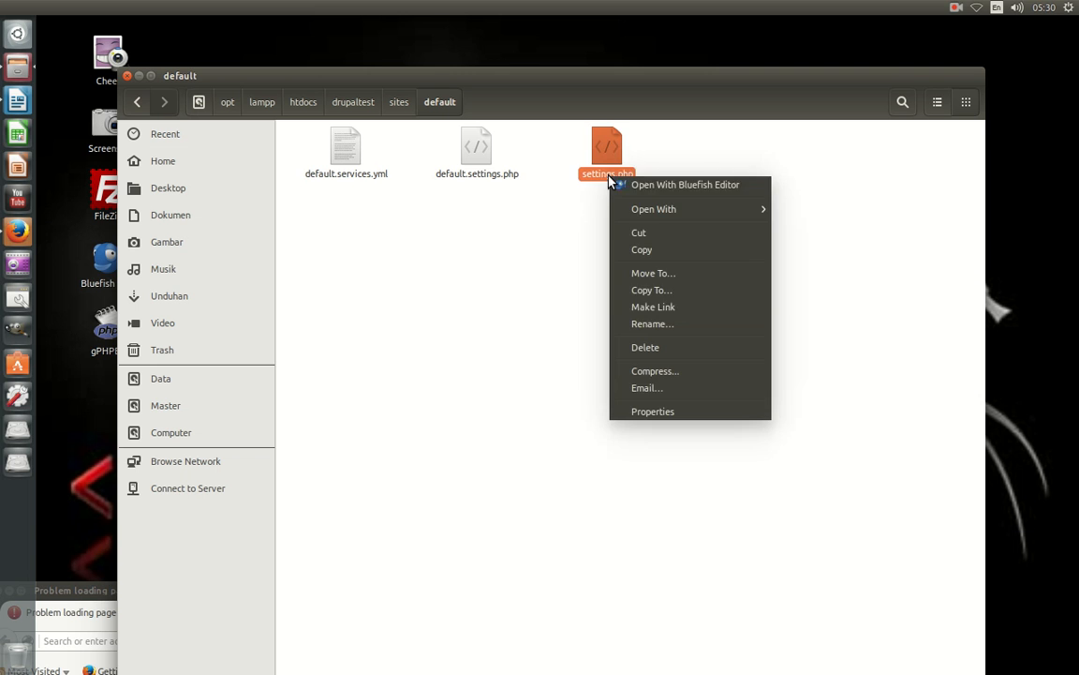
click(667, 419)
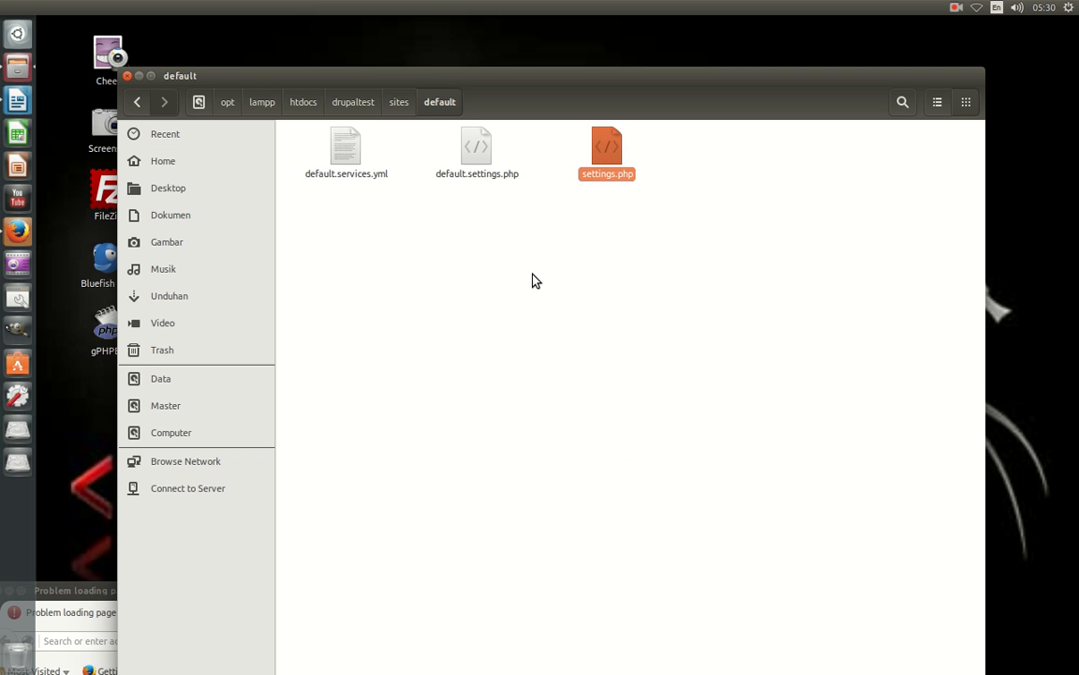
Set settings.php owner access to Read-only and switch back to Firefox.
click(437, 191)
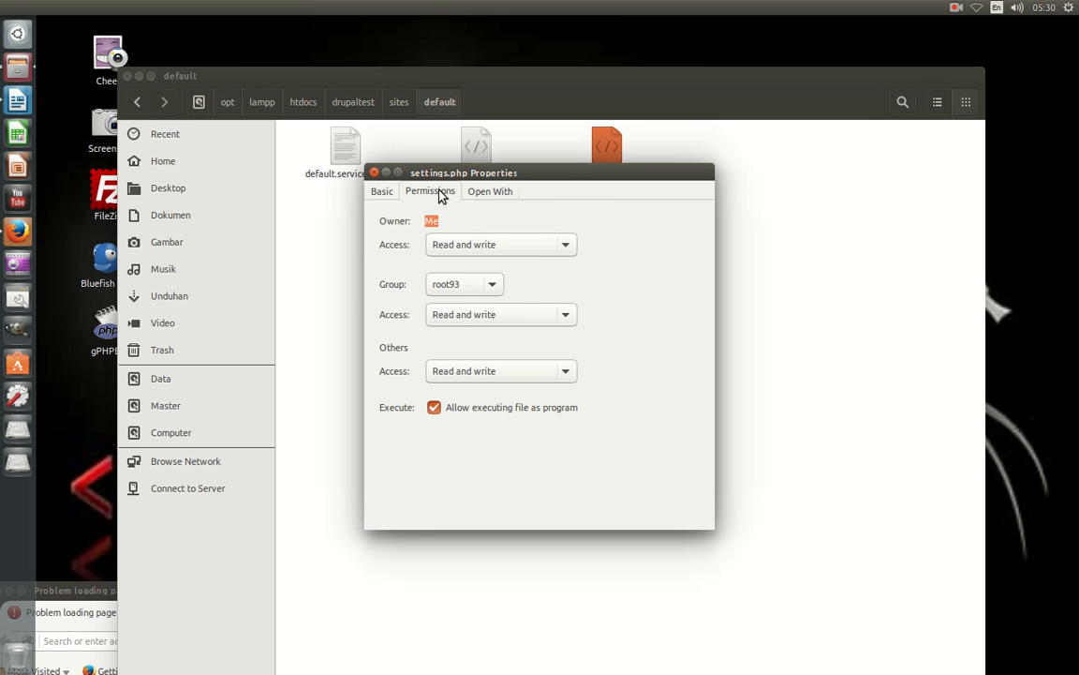
click(568, 252)
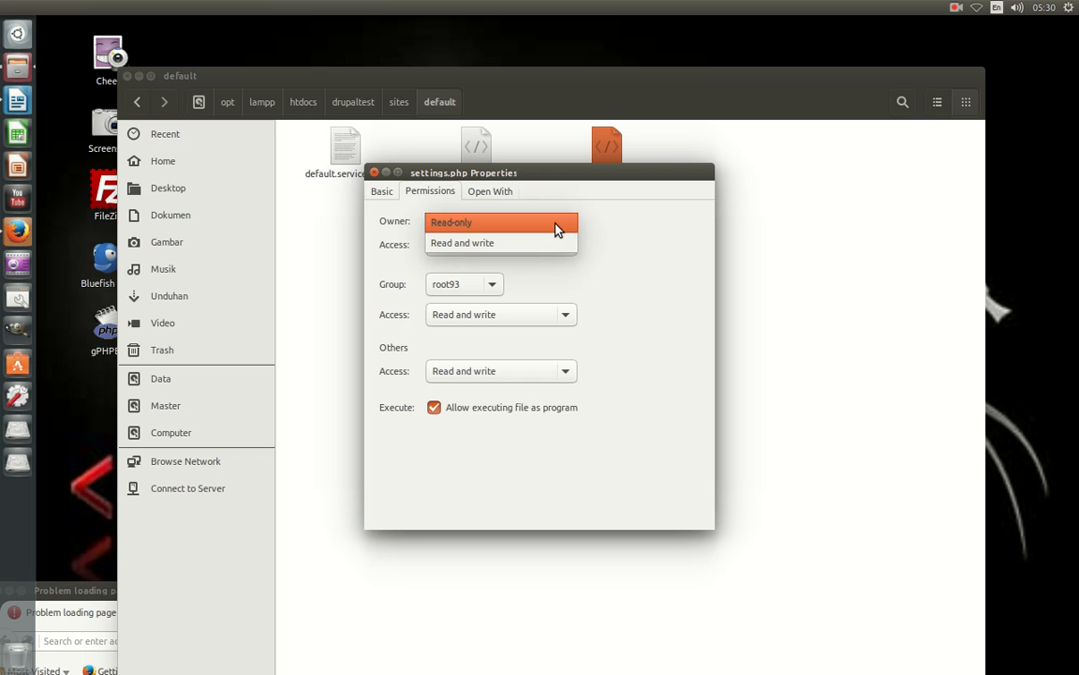
click(556, 228)
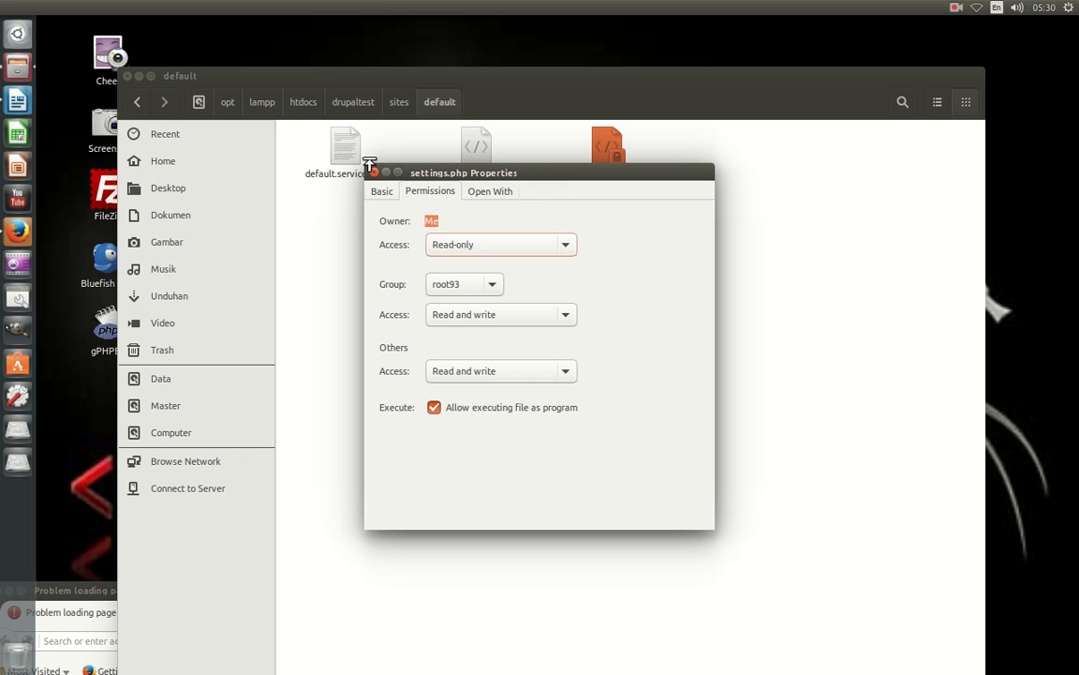
click(374, 172)
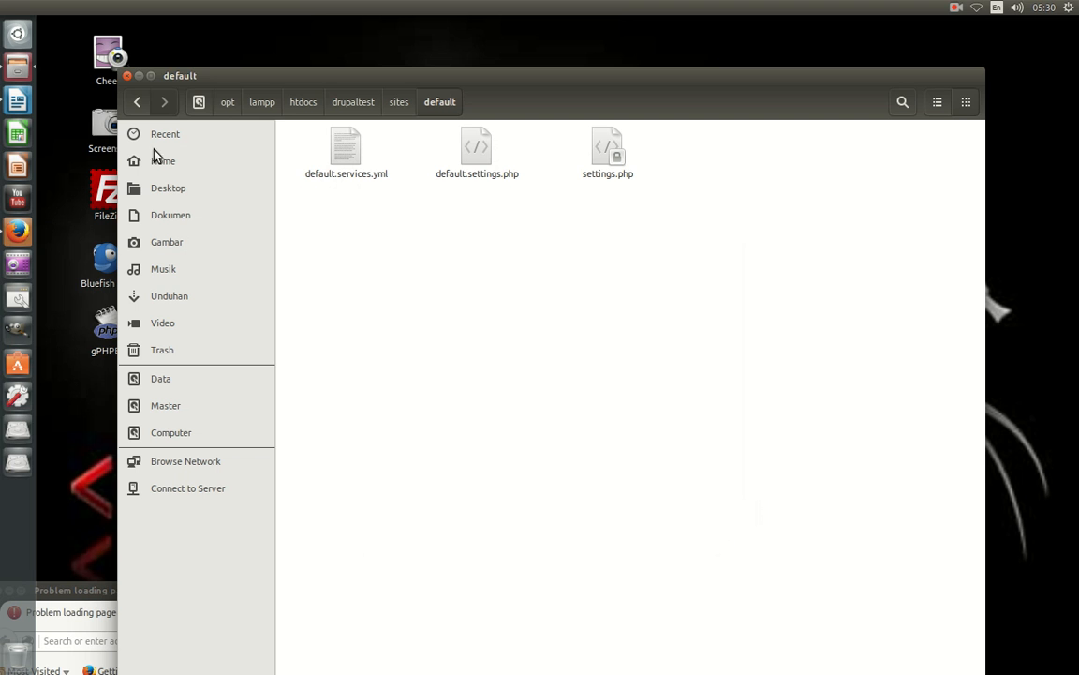
click(19, 229)
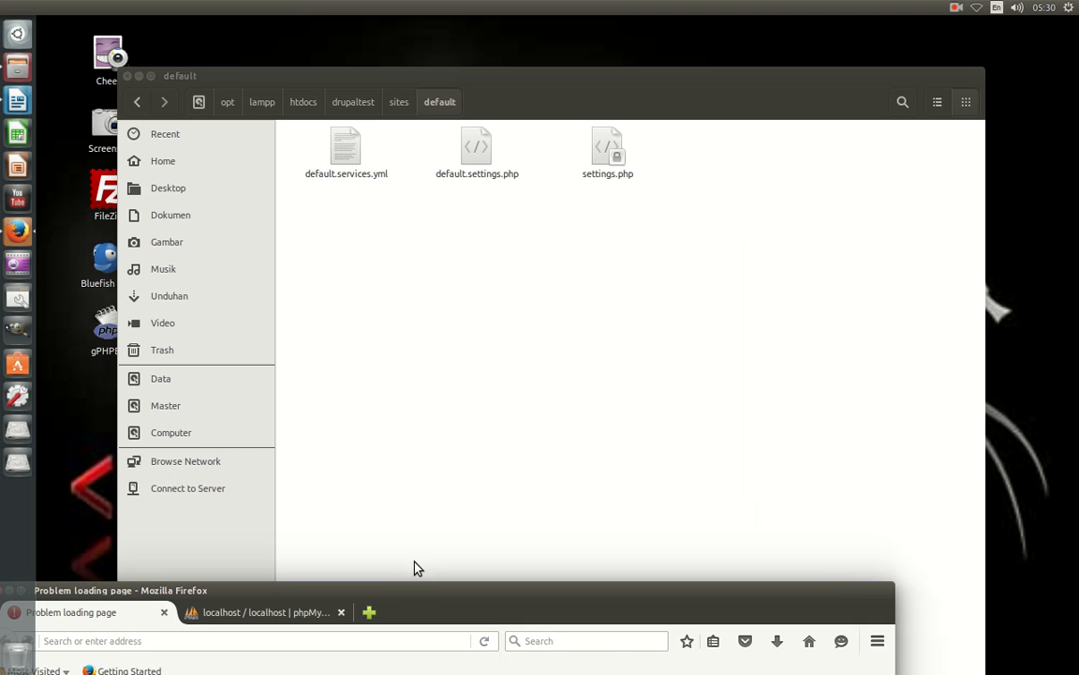
Load localhost/drupaltest in Firefox to start the Drupal 8.0.0 installer.
drag(434, 601, 586, 191)
click(374, 232)
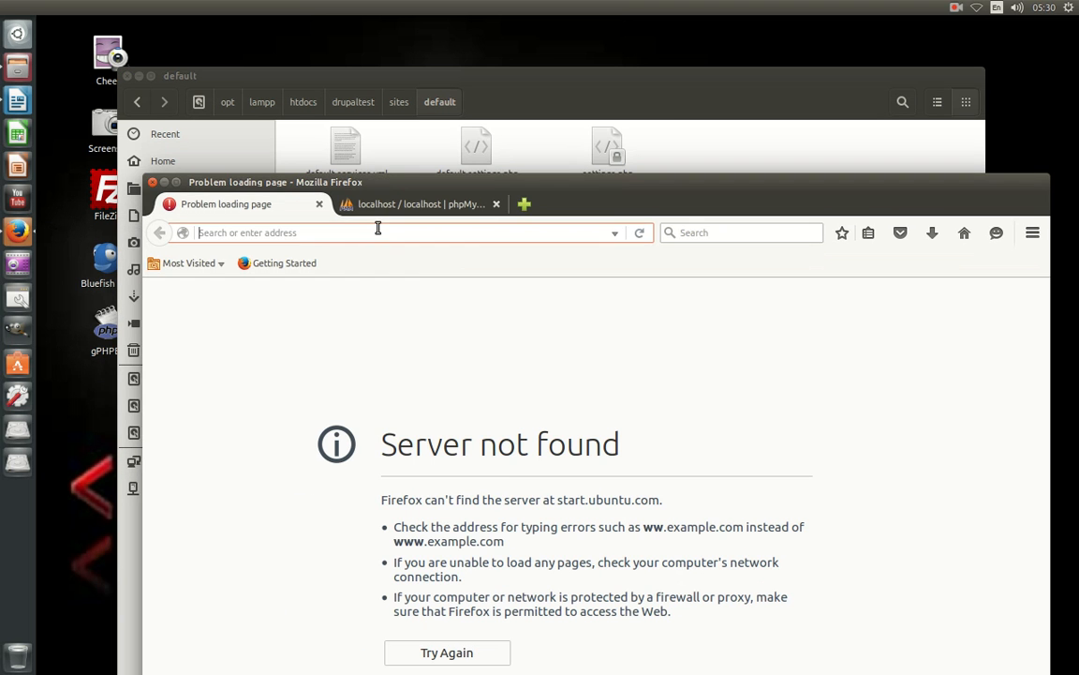
text(localhost/d)
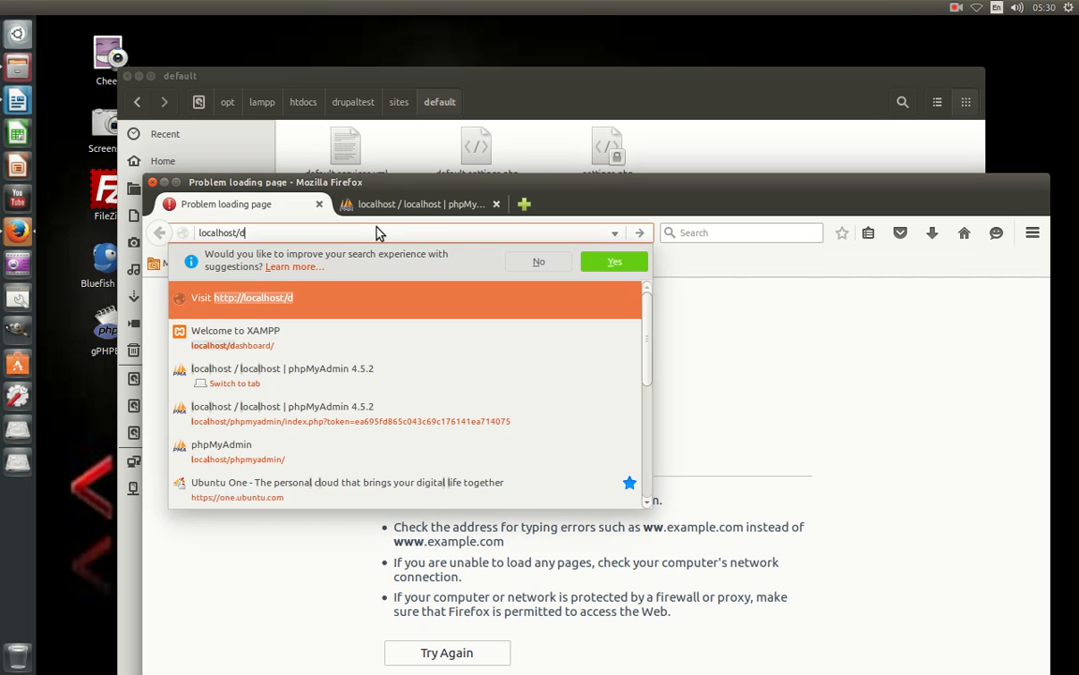
text(rupaltest)
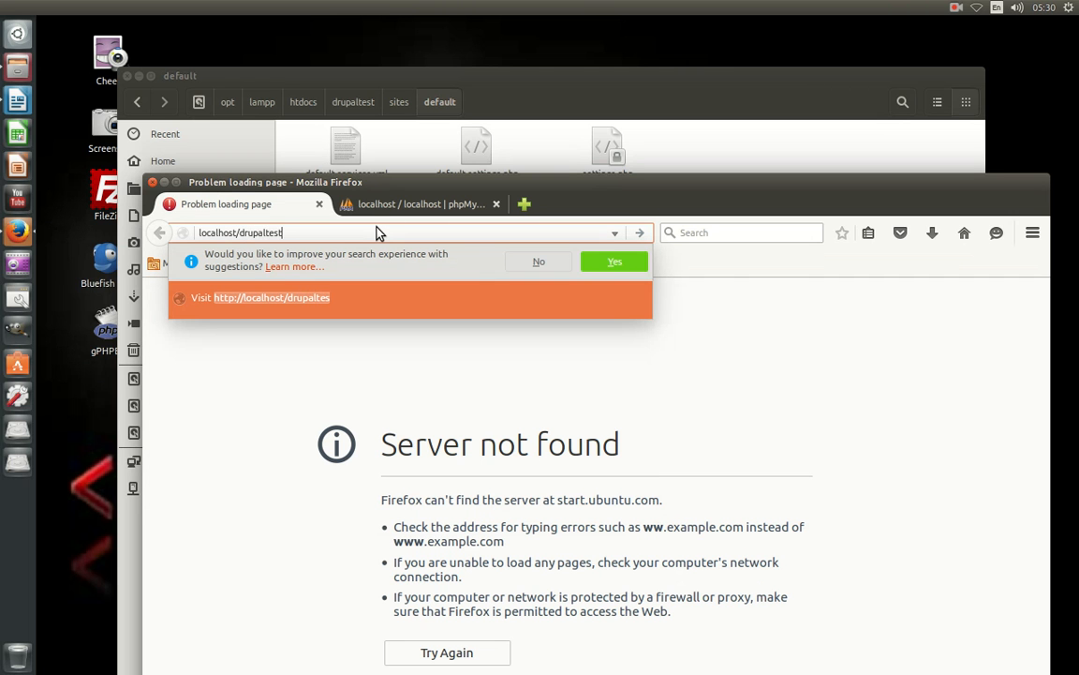
key(Return)
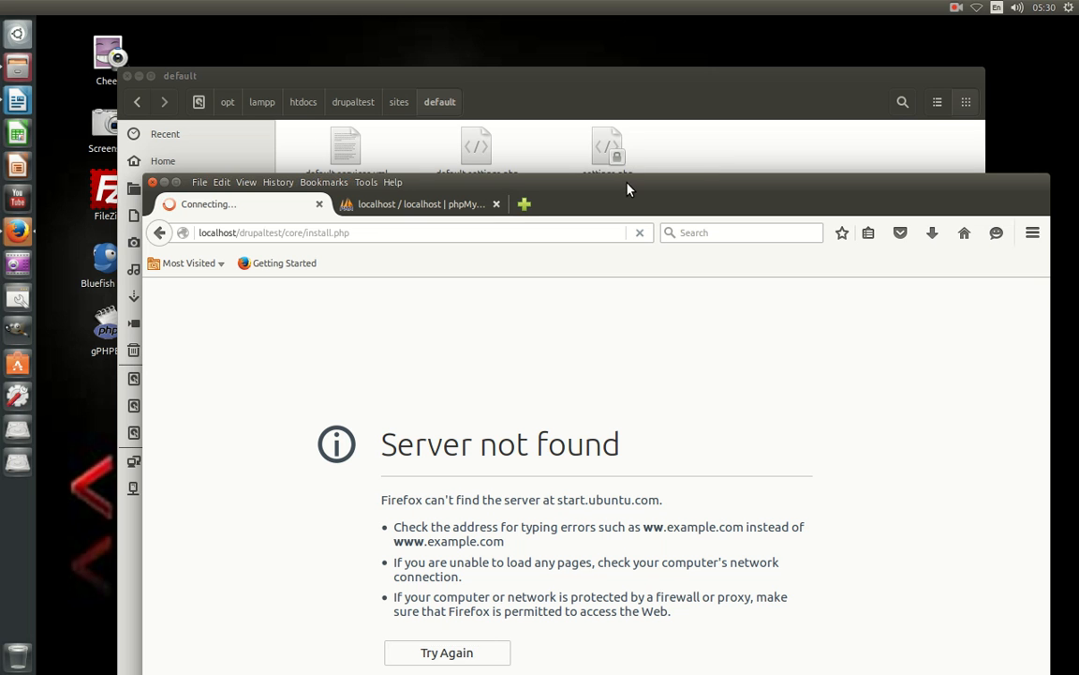
drag(626, 184, 615, 113)
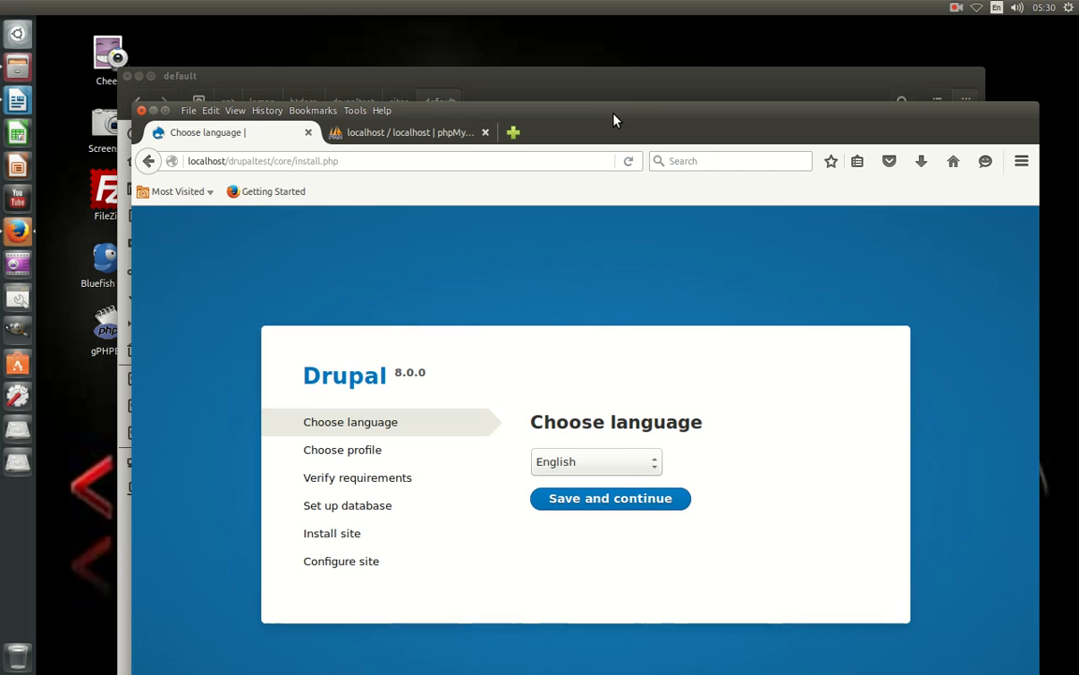
Continue with English and the Standard profile, then scroll through Requirements review.
click(571, 498)
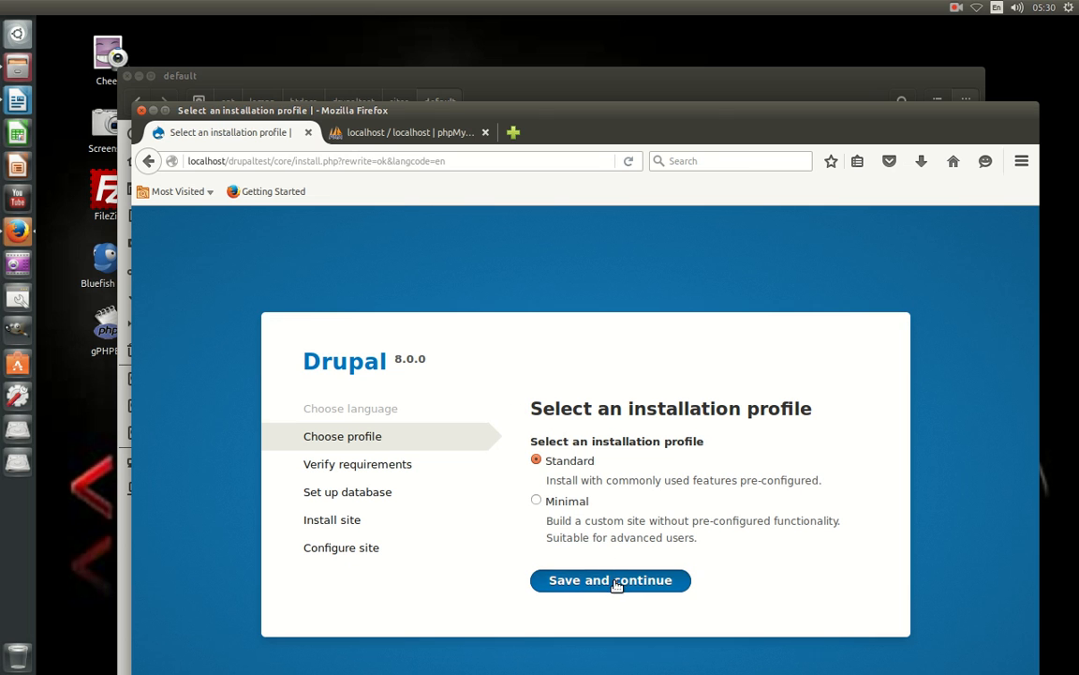
click(620, 582)
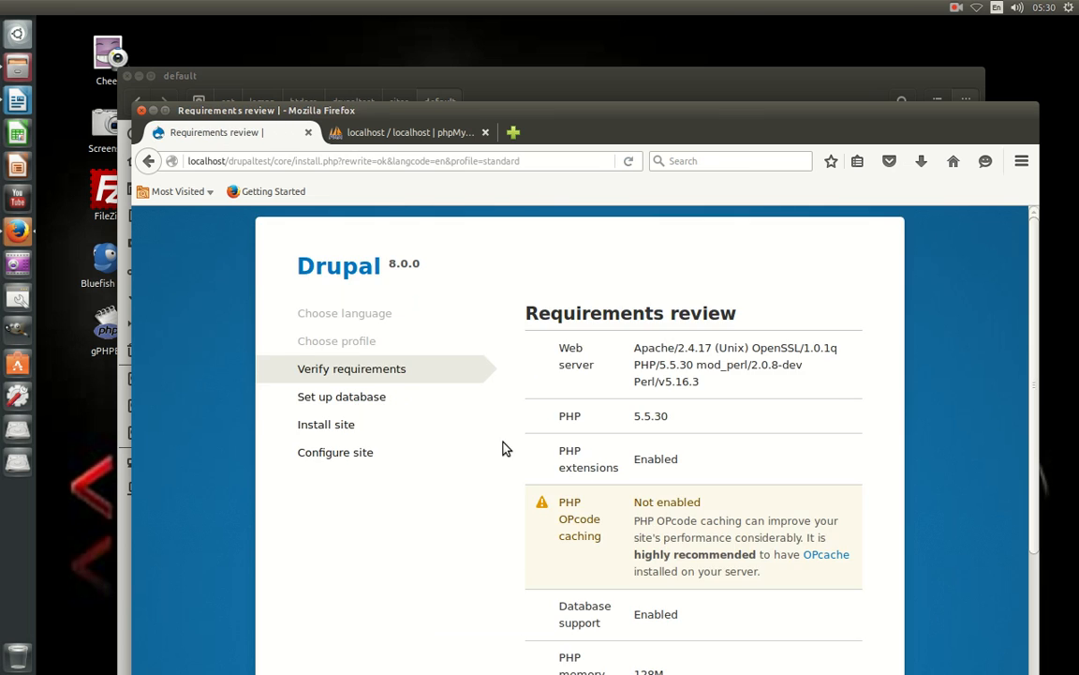
scroll(520, 421, down, 5)
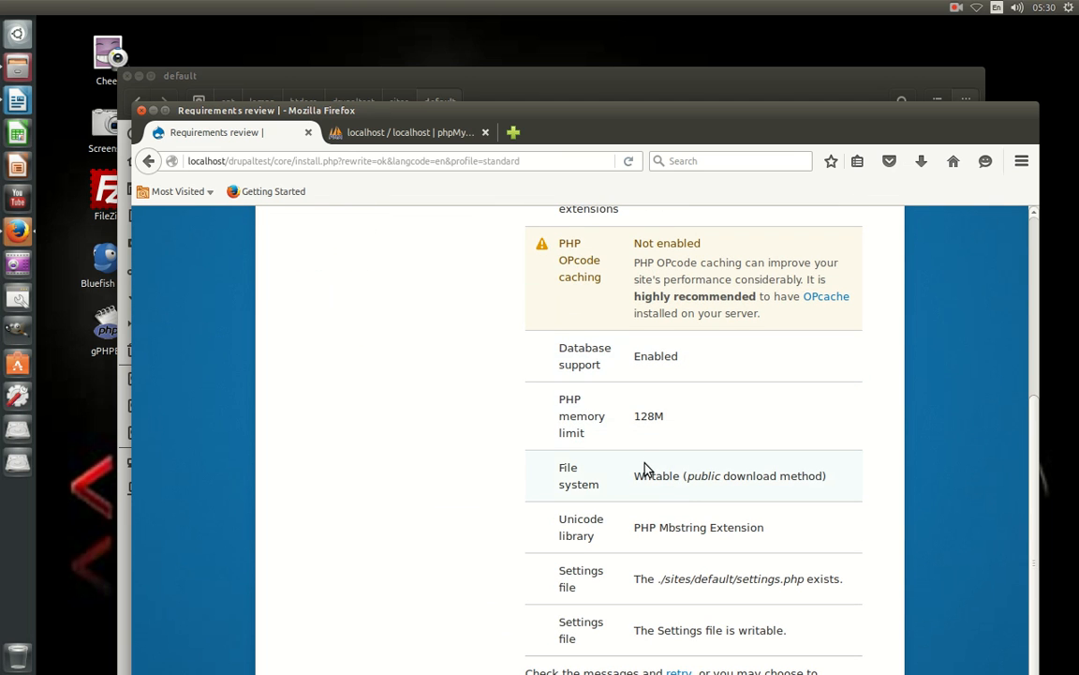
scroll(702, 494, up, 5)
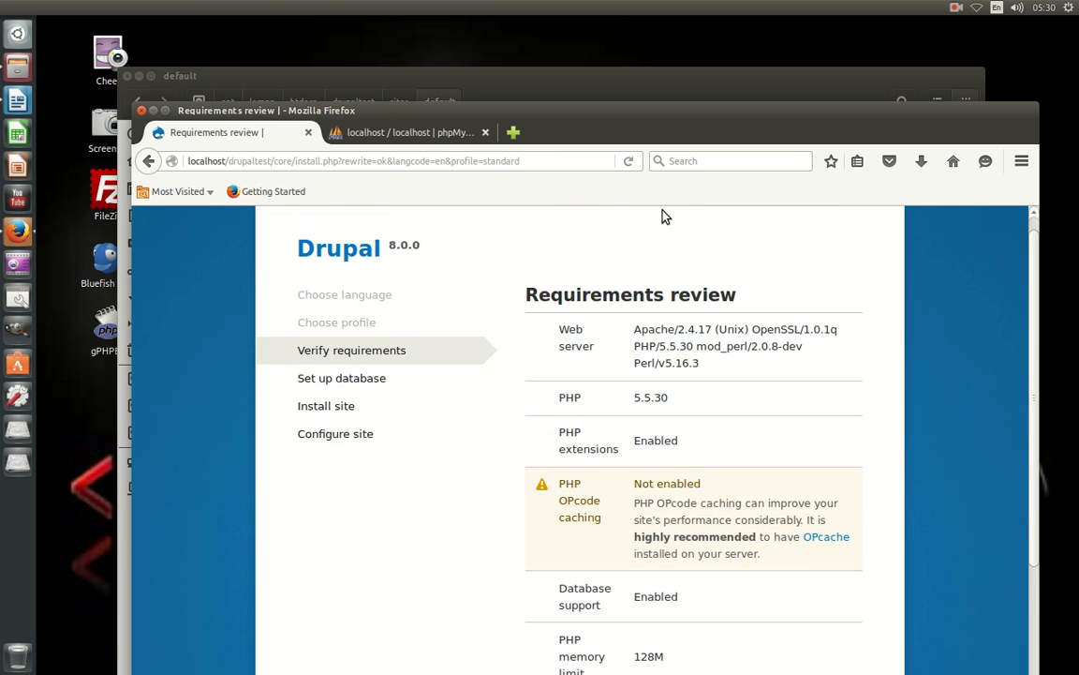
drag(622, 129, 573, 4)
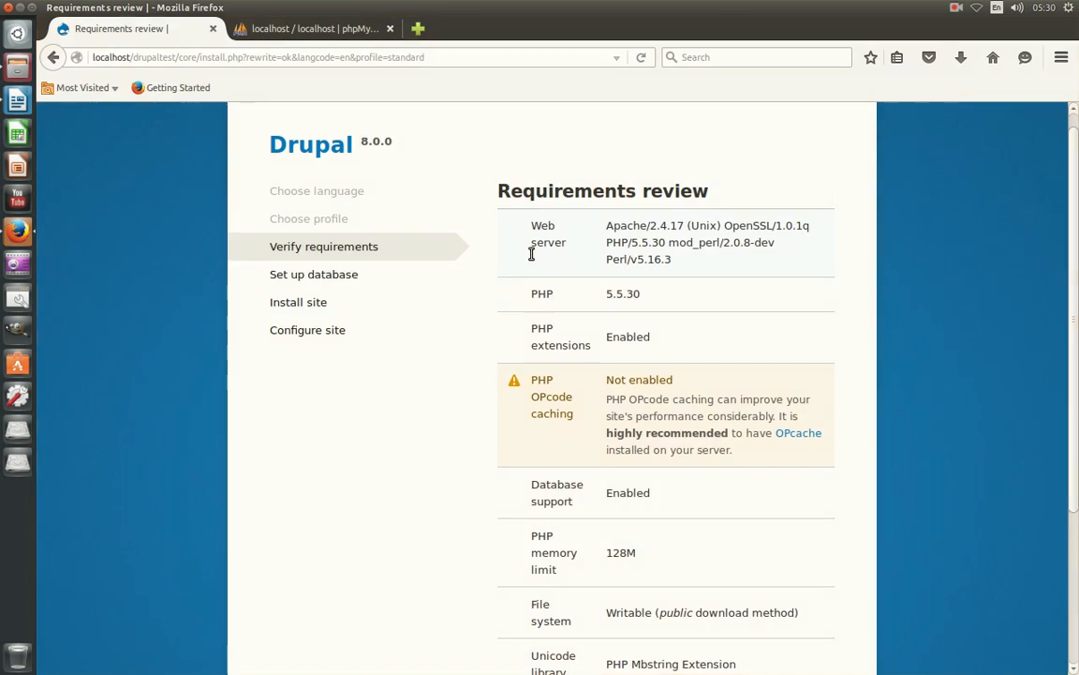
scroll(571, 312, down, 4)
scroll(581, 313, up, 4)
scroll(667, 258, up, 1)
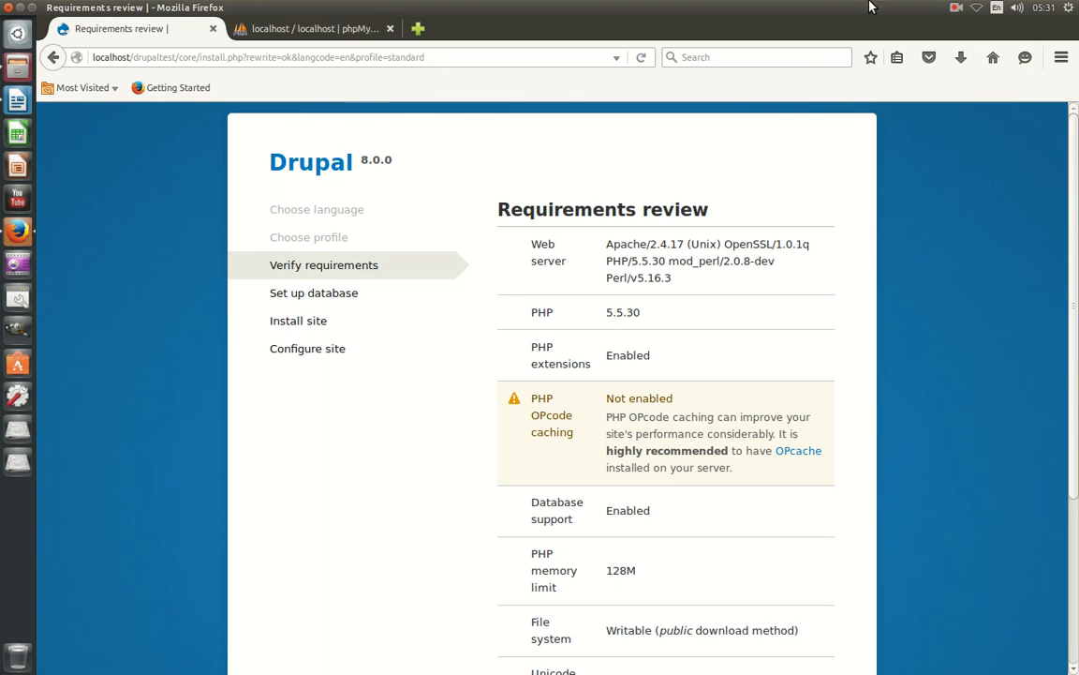
click(31, 7)
Give the owner Access files permission on the sites folder.
drag(477, 30, 459, 429)
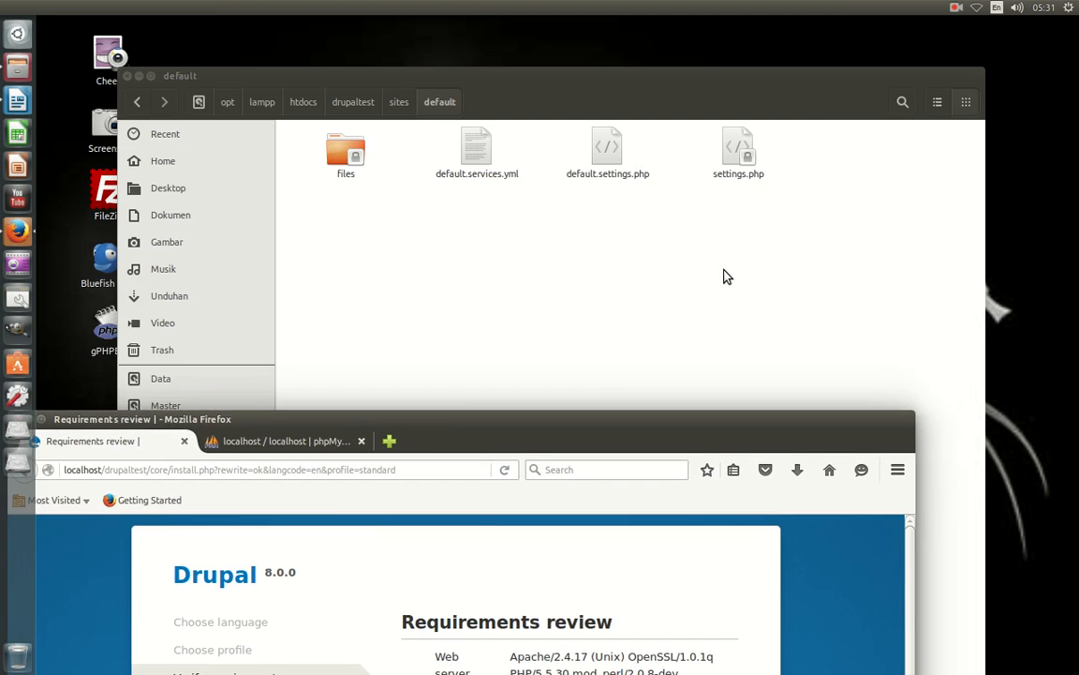
click(727, 272)
click(138, 100)
click(139, 100)
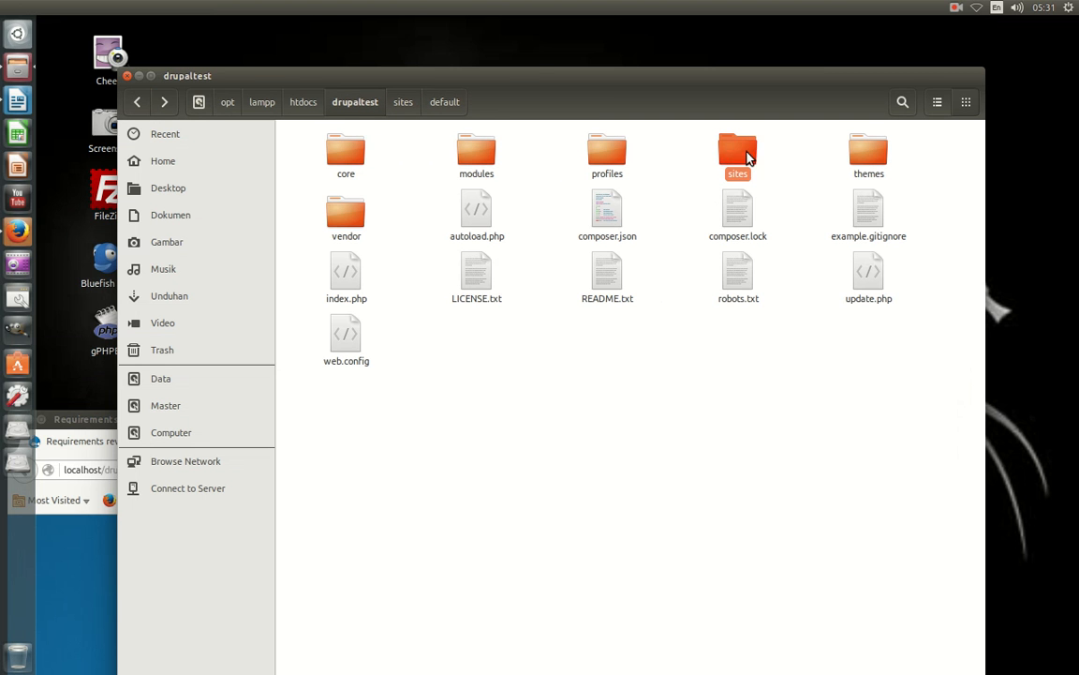
right_click(740, 151)
click(754, 460)
click(460, 217)
click(516, 270)
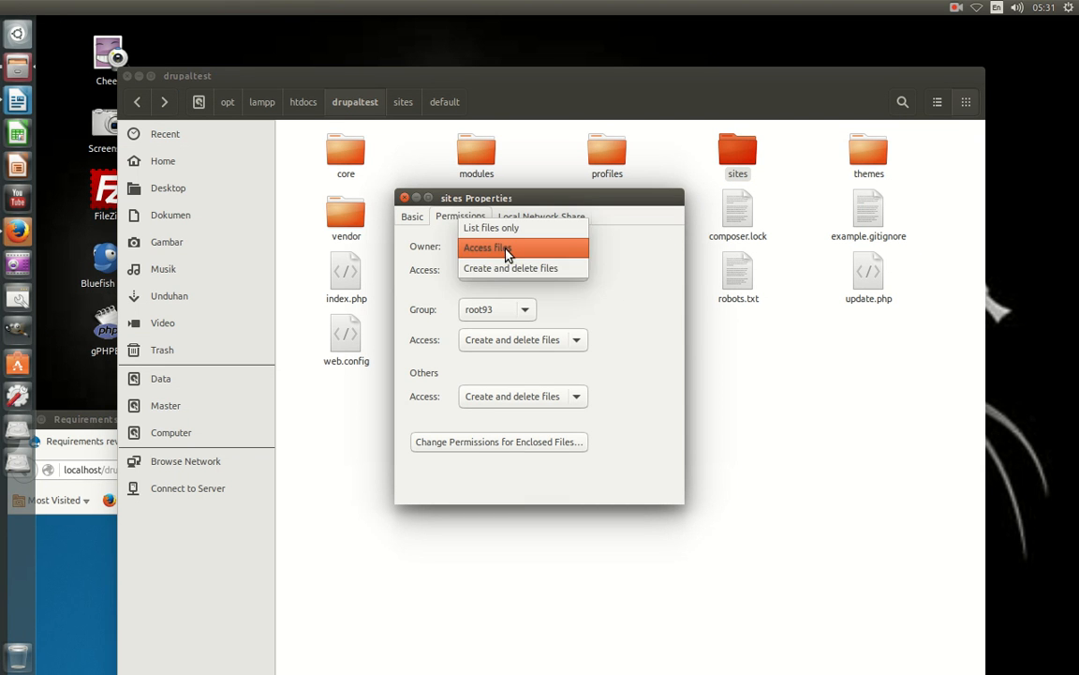
click(507, 252)
click(404, 197)
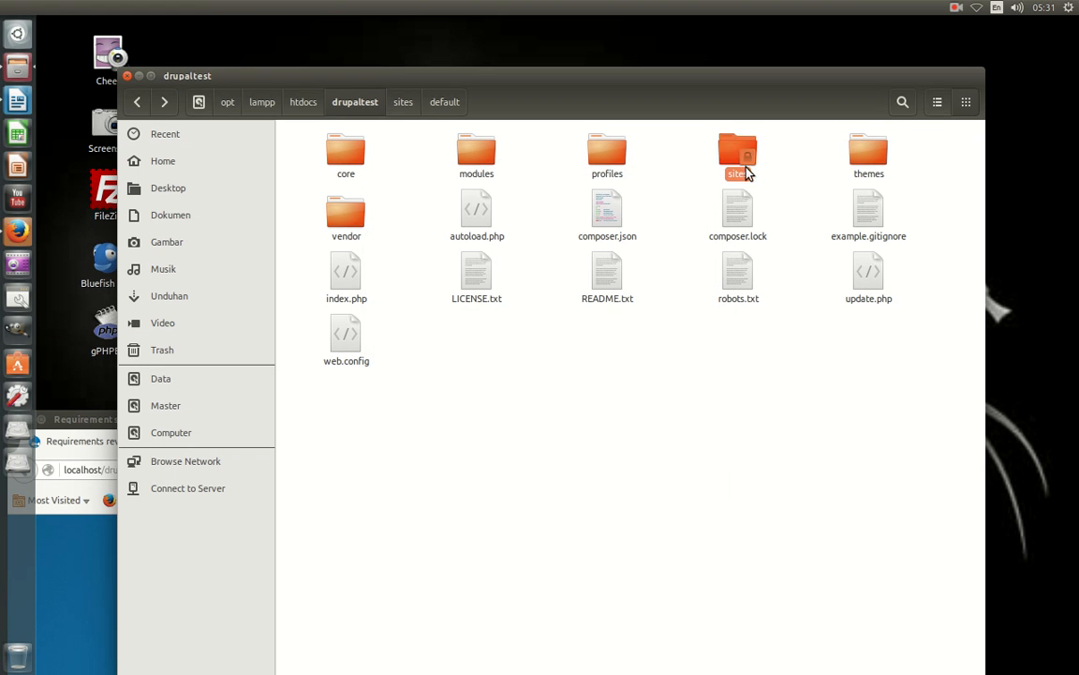
Give the owner Access files on the default folder and close the file manager.
double_click(738, 159)
right_click(349, 161)
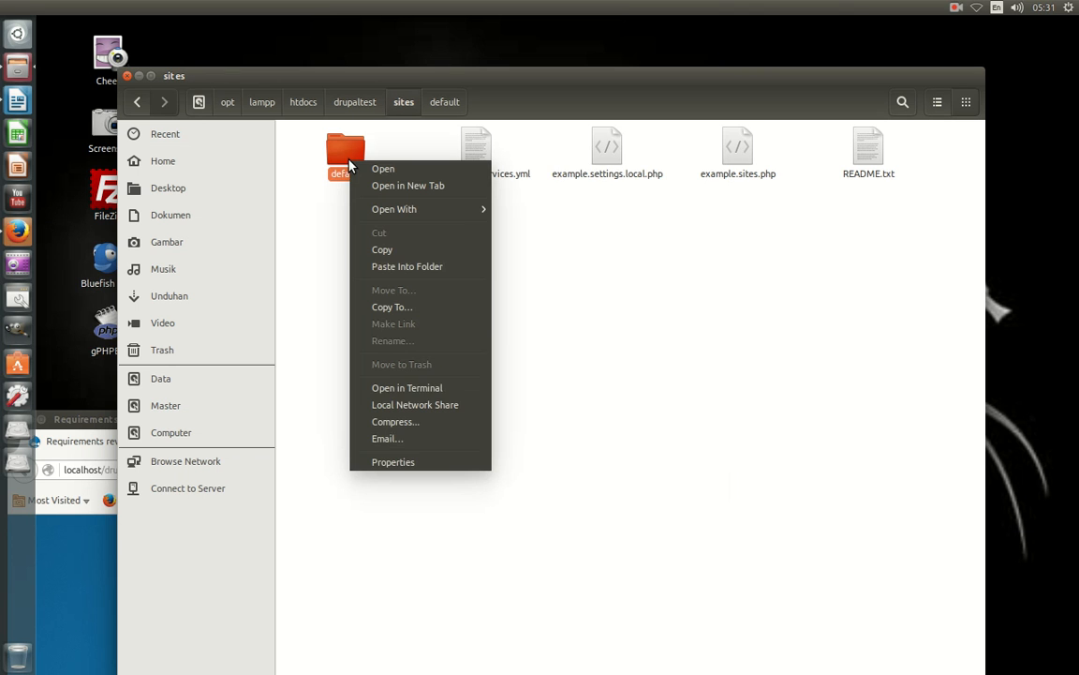
click(417, 462)
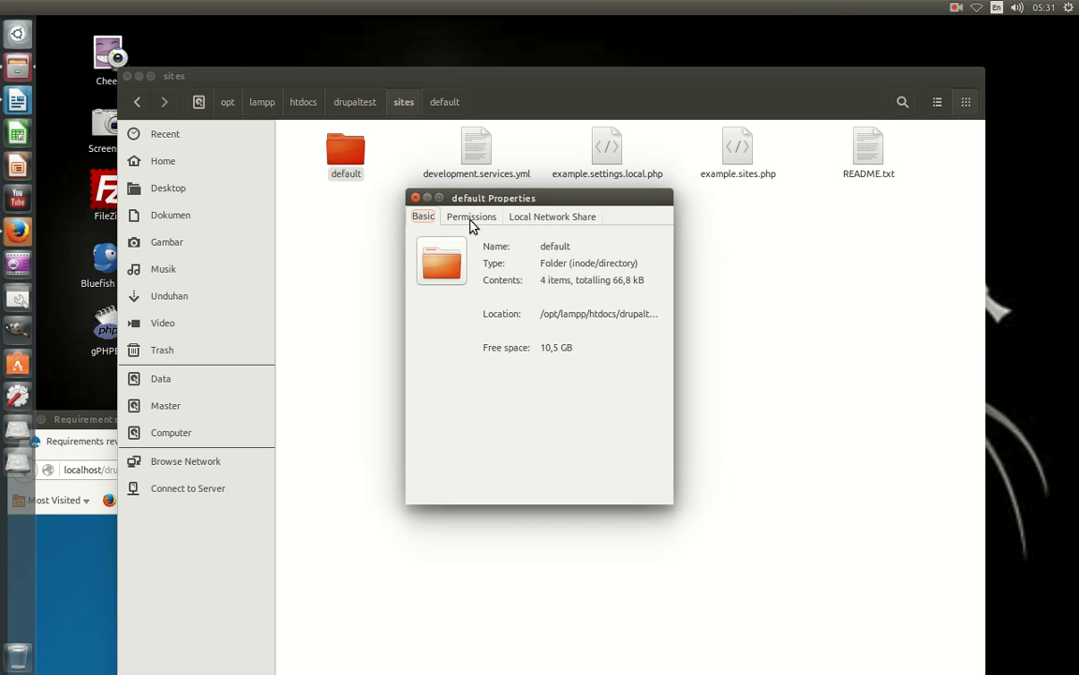
click(471, 217)
click(508, 276)
click(510, 245)
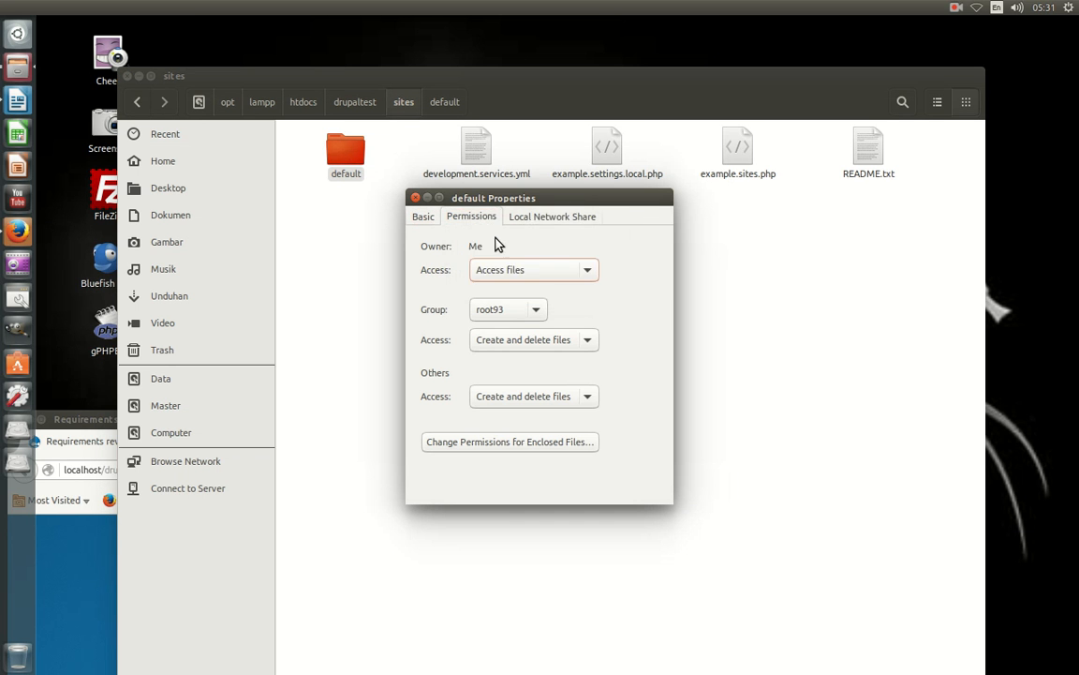
click(415, 198)
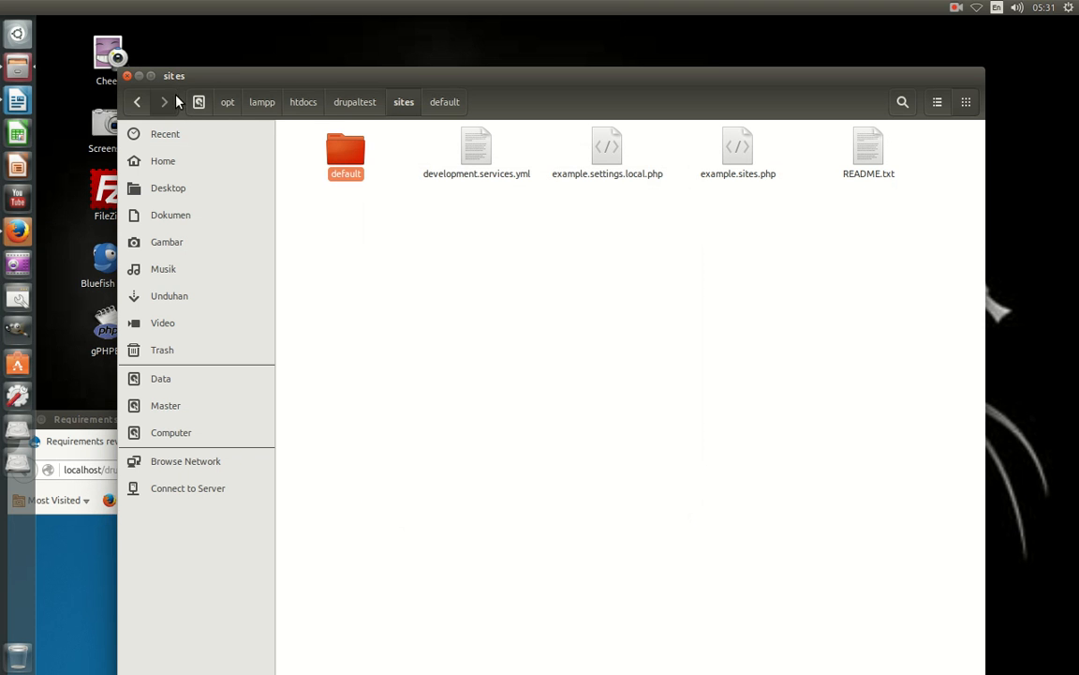
click(127, 76)
Trim the URL to localhost/drupaltest/ and reload the installer.
drag(419, 415, 494, 110)
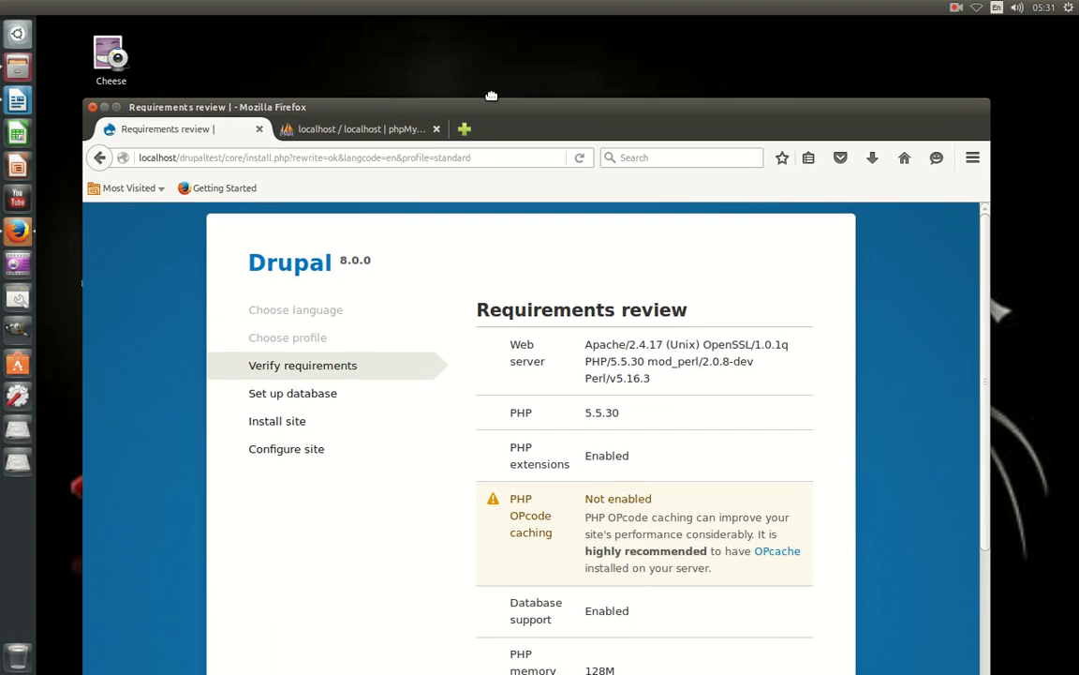
drag(227, 167, 522, 202)
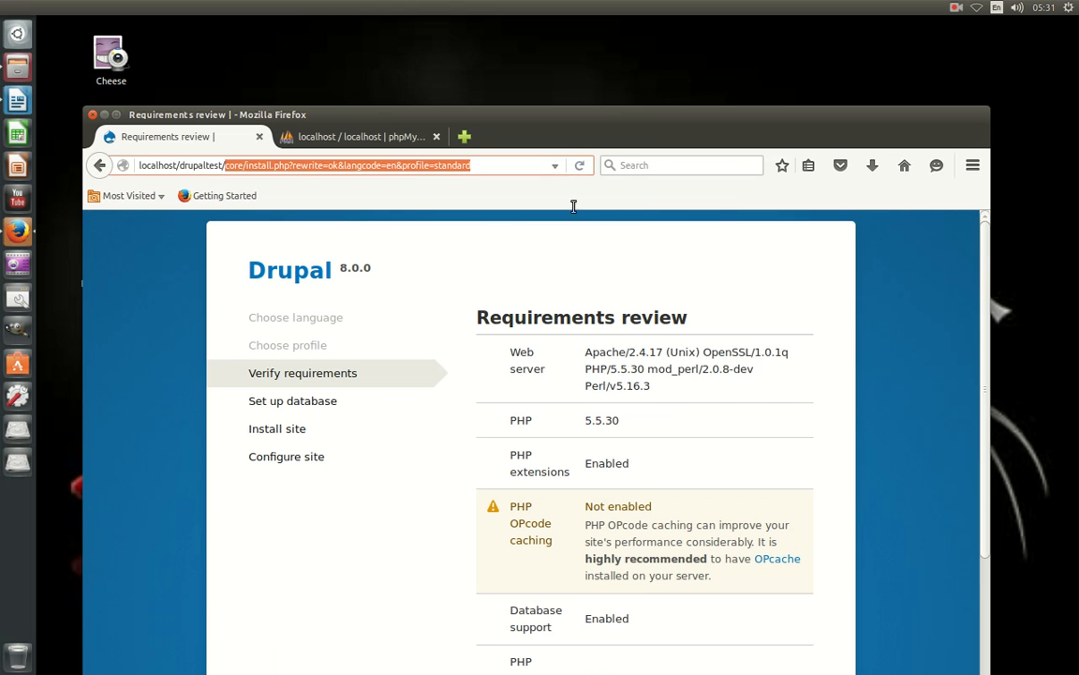
key(BackSpace)
key(Return)
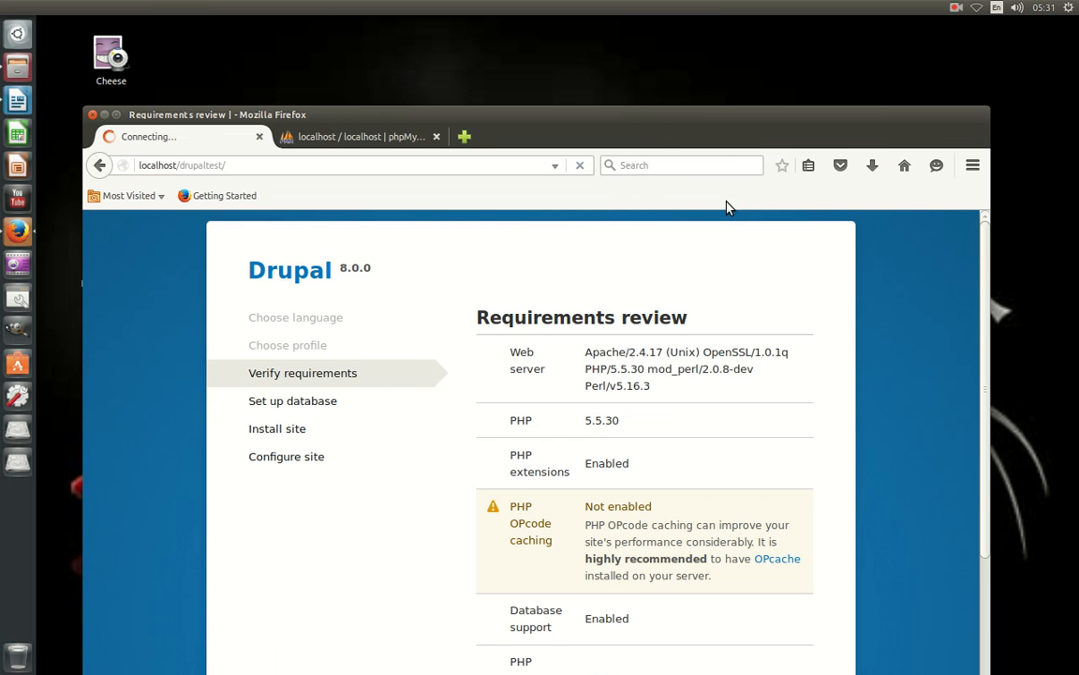
drag(610, 131, 621, 103)
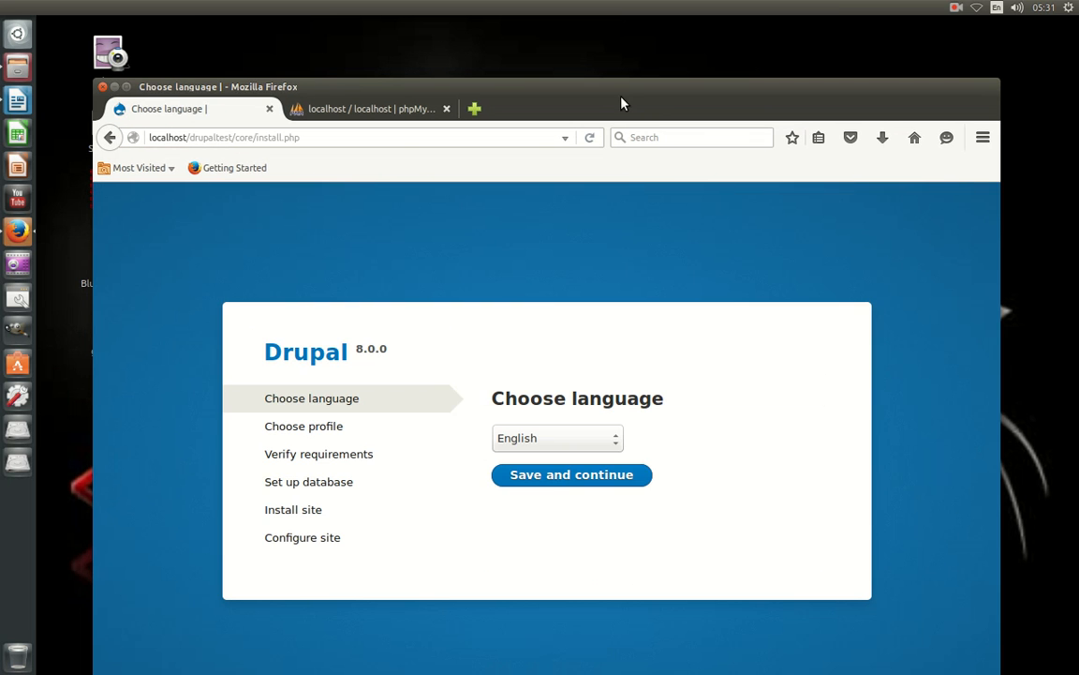
Rerun English and Standard to Requirements review, close the page, and return to Files.
click(544, 475)
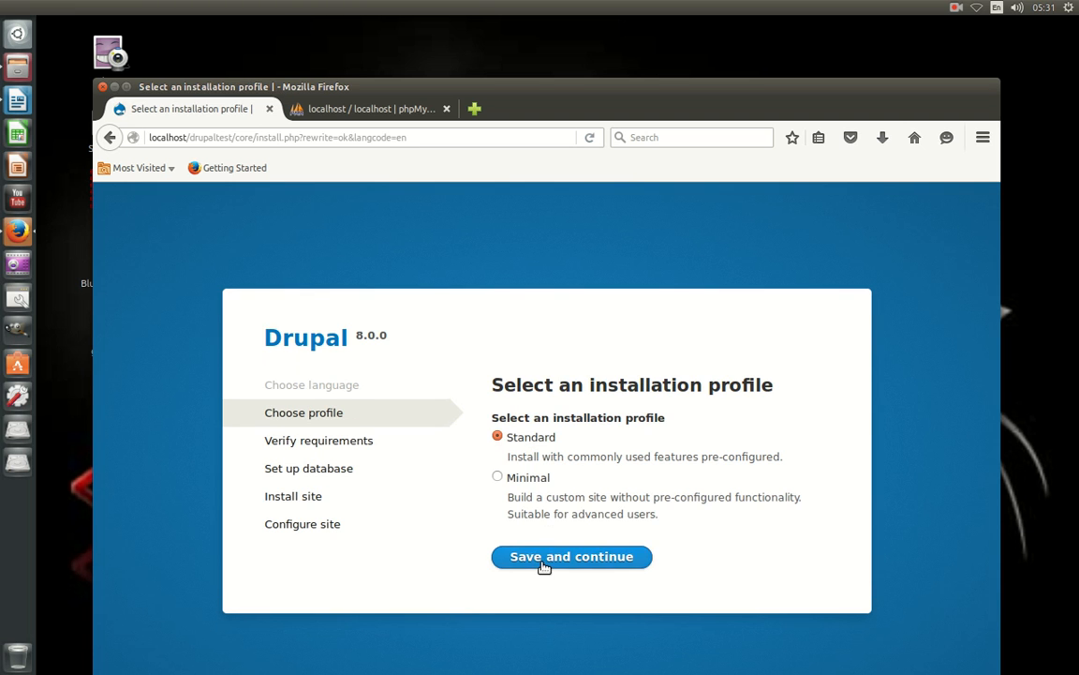
click(546, 571)
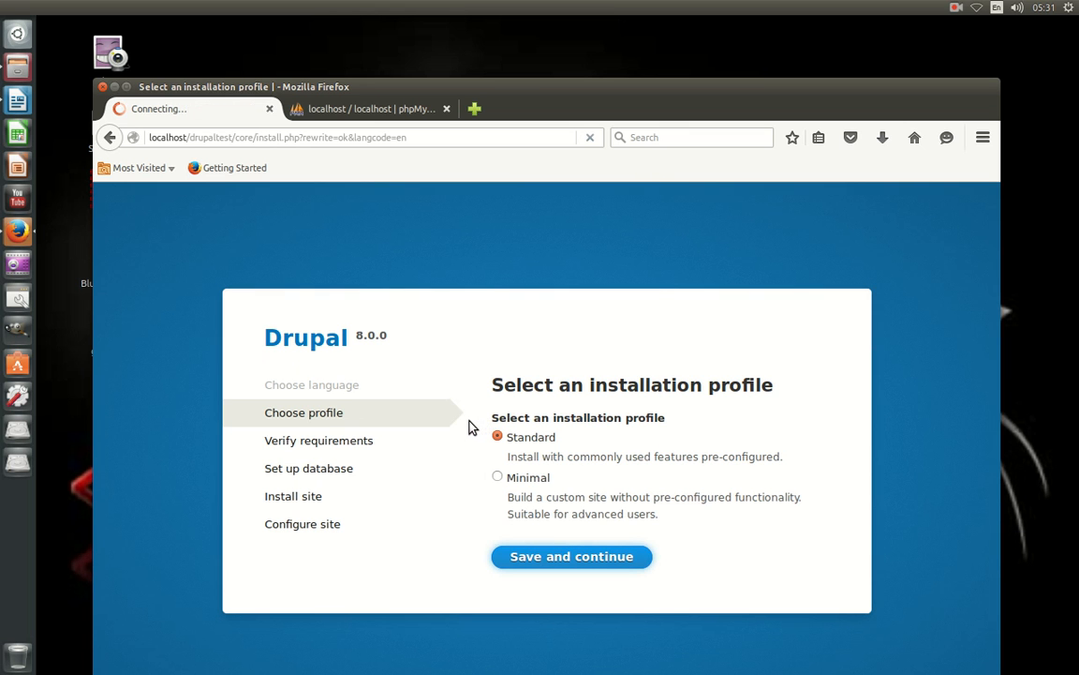
scroll(473, 423, down, 5)
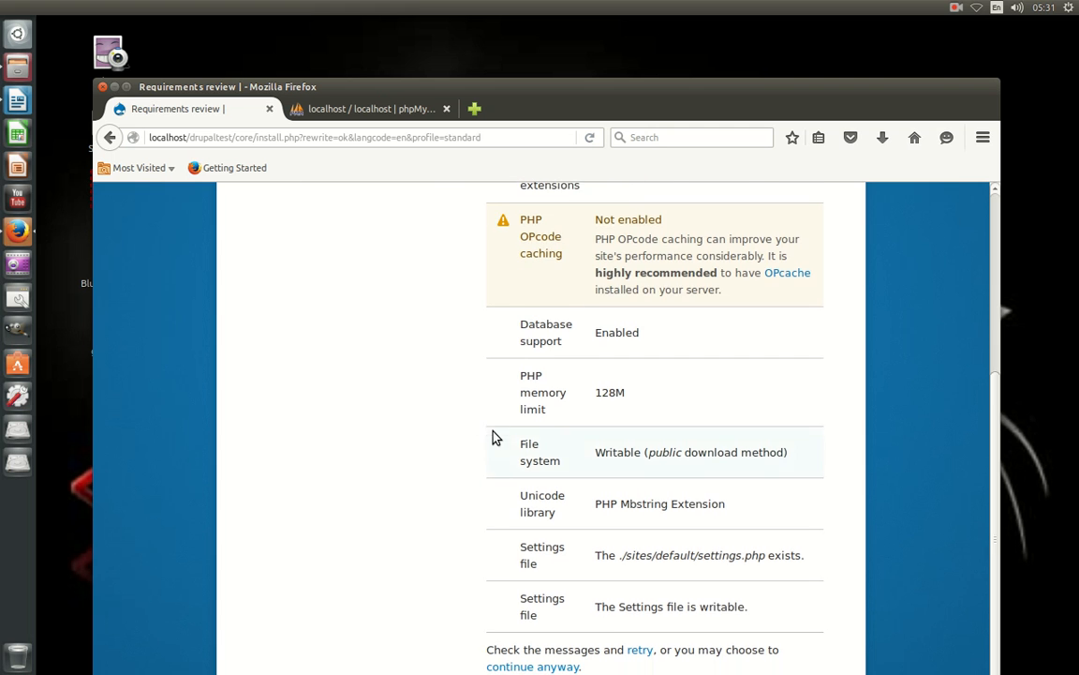
scroll(488, 434, up, 3)
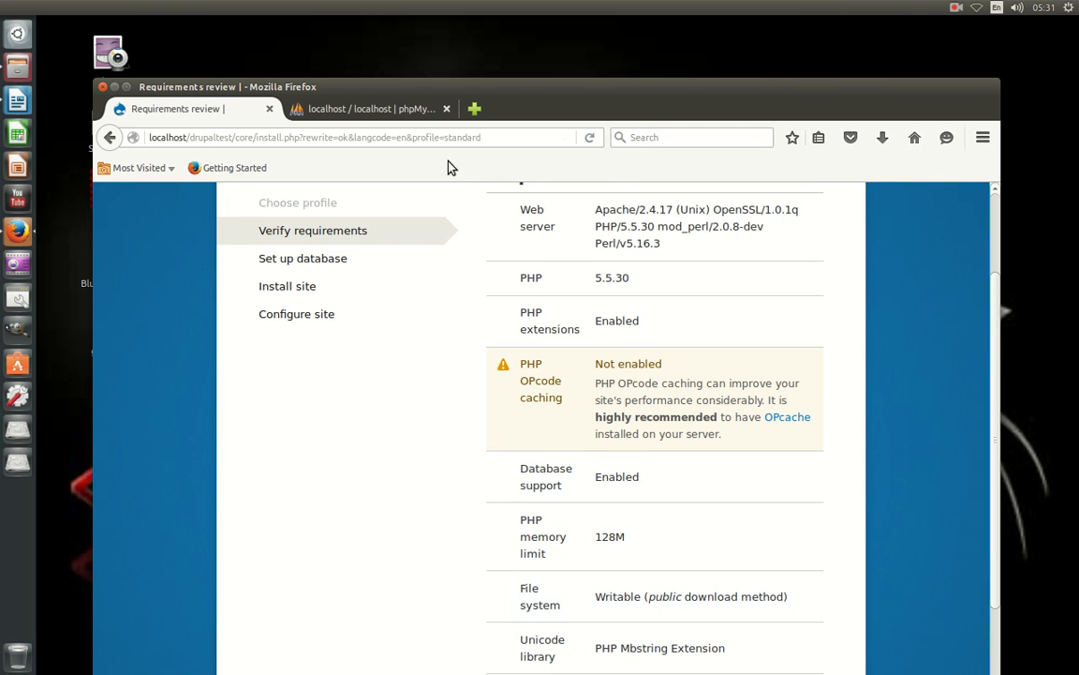
drag(522, 88, 546, 475)
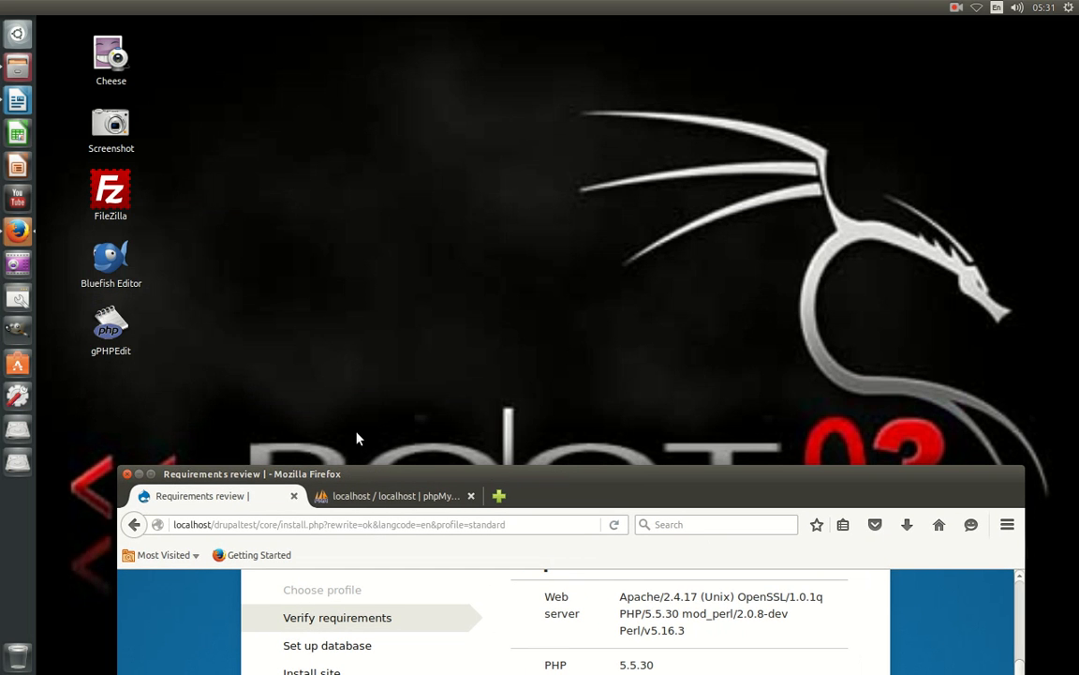
click(293, 496)
drag(583, 476, 492, 608)
click(24, 69)
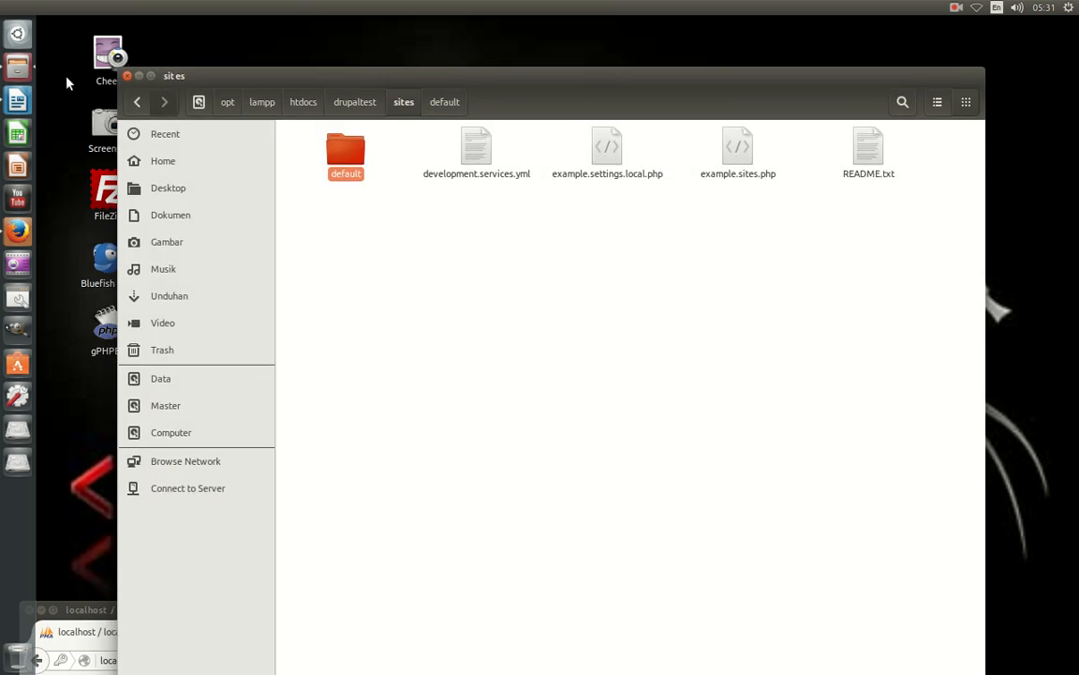
Limit Others to Access files on the default folder.
right_click(339, 165)
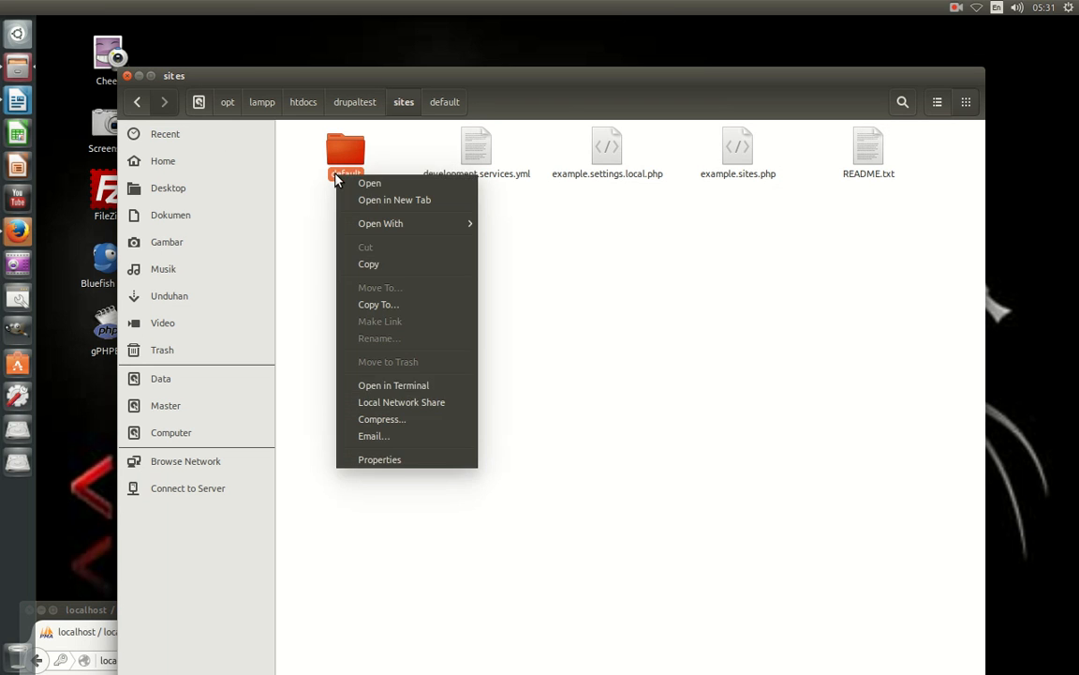
click(398, 458)
click(478, 216)
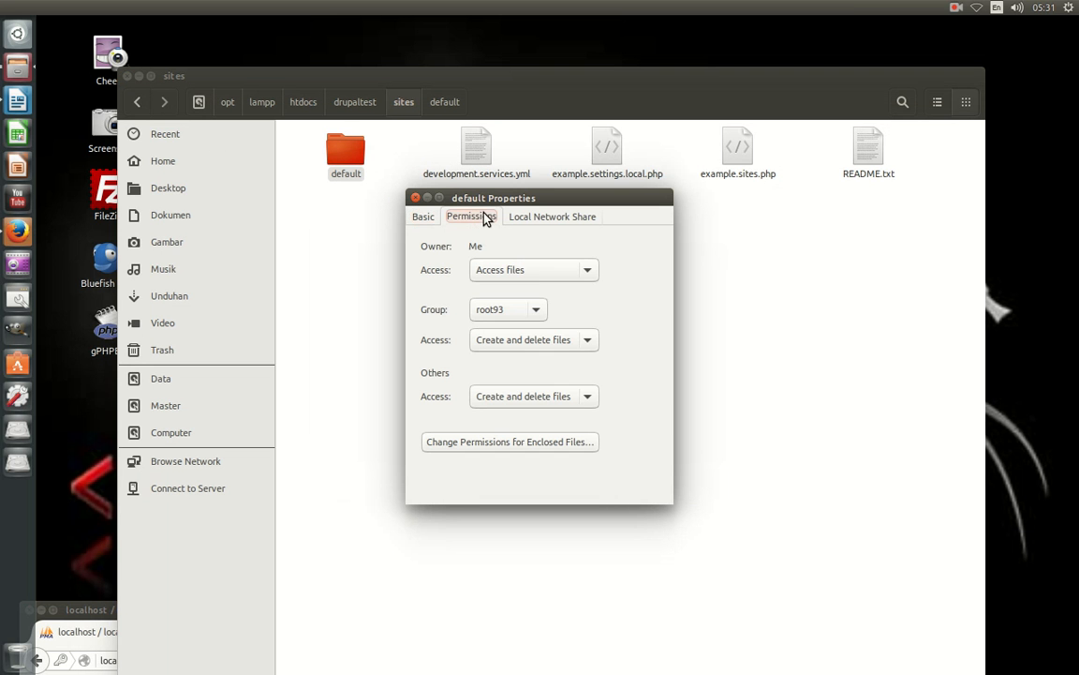
click(584, 398)
click(548, 377)
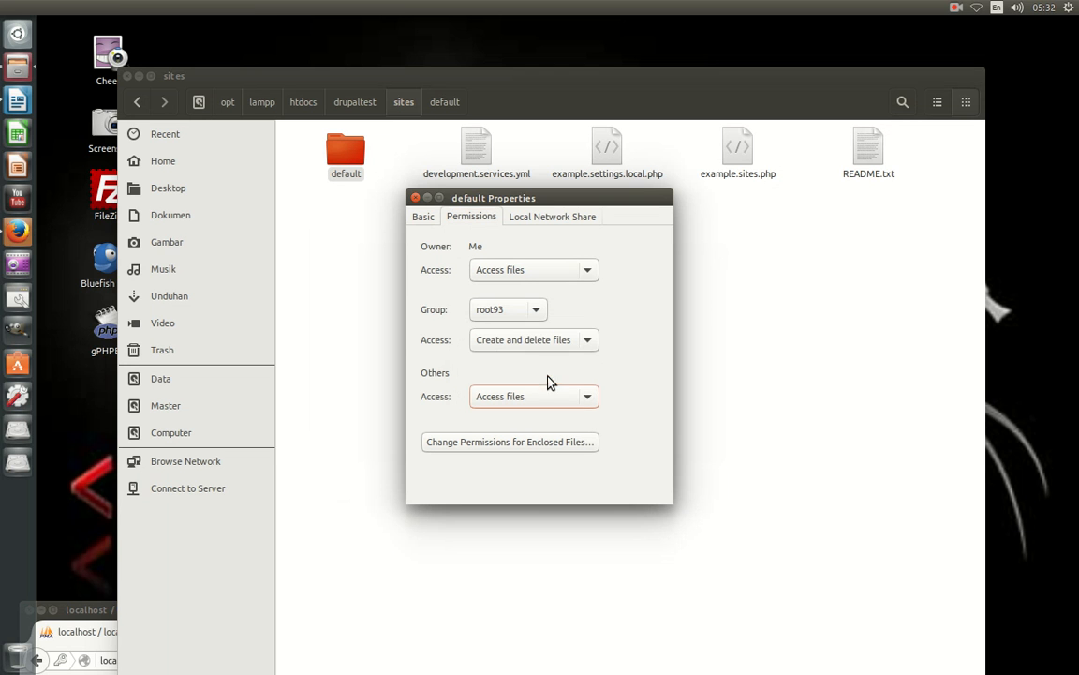
click(415, 198)
Limit Others to Access files on the sites folder.
click(146, 101)
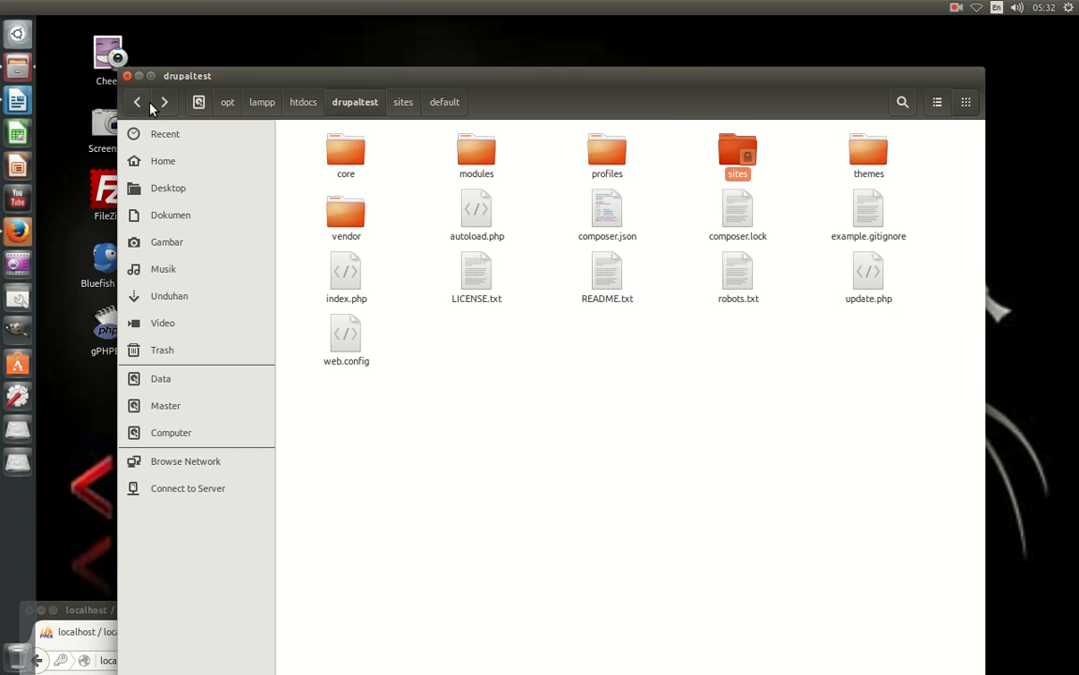
right_click(714, 159)
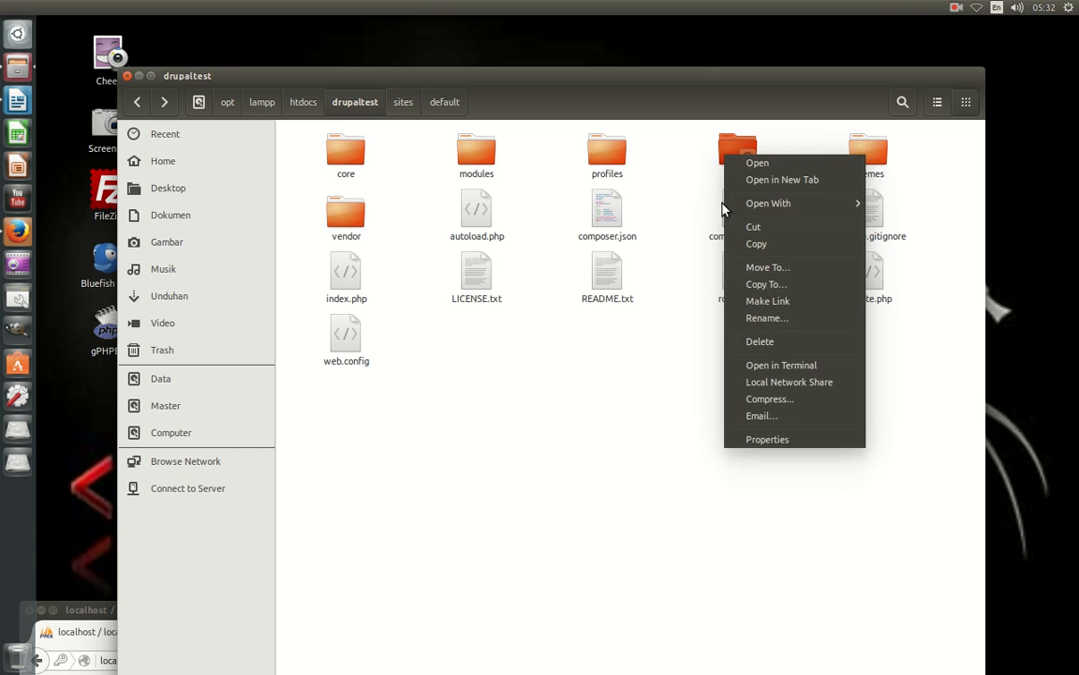
click(740, 441)
click(465, 218)
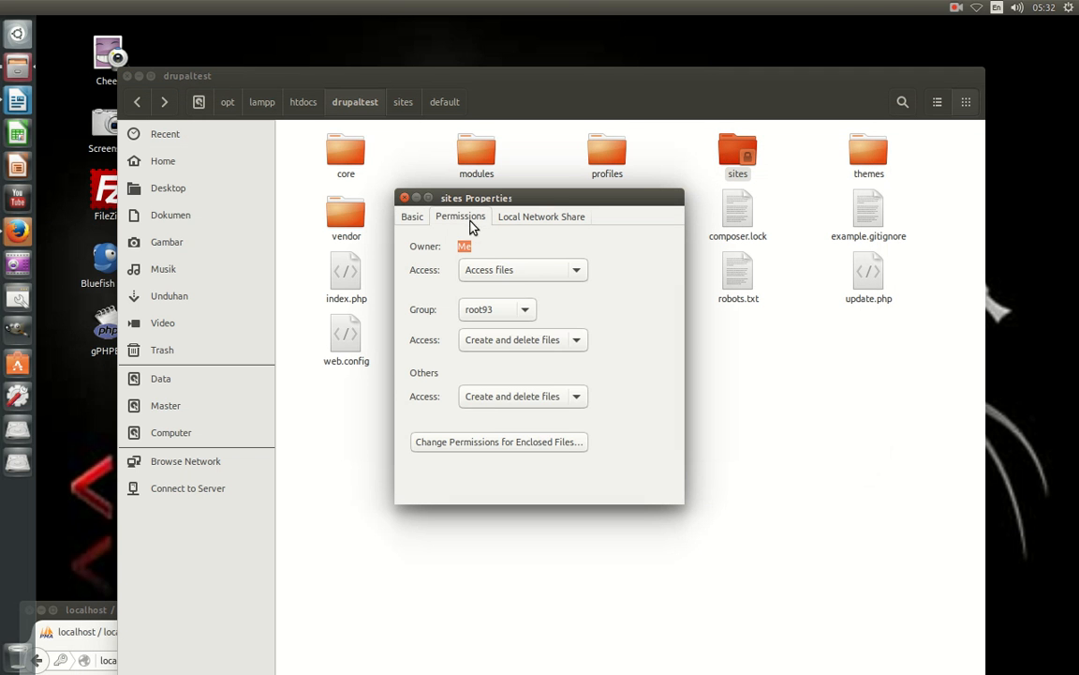
click(501, 396)
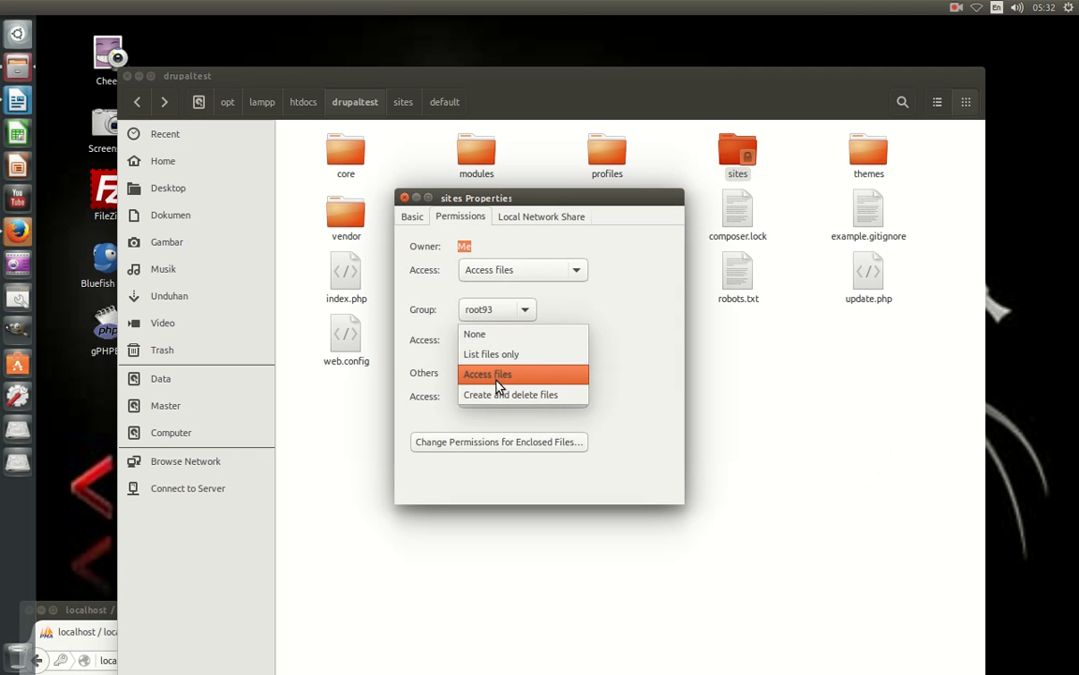
click(501, 377)
click(404, 197)
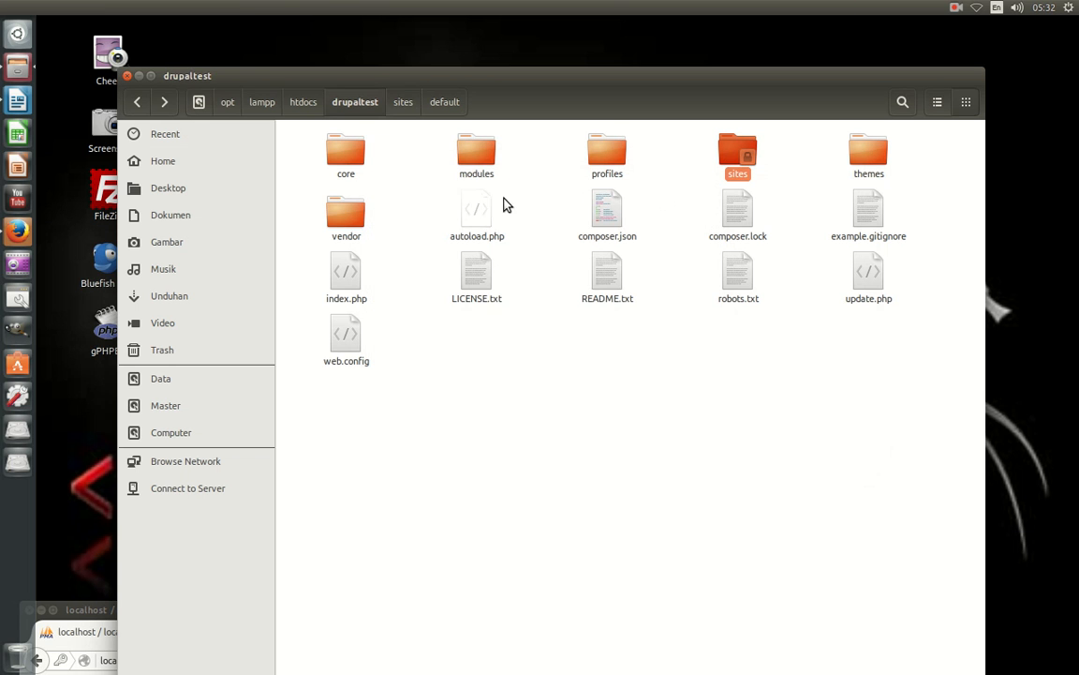
Make settings.php Read-only for Others and close the file manager.
double_click(757, 140)
click(362, 162)
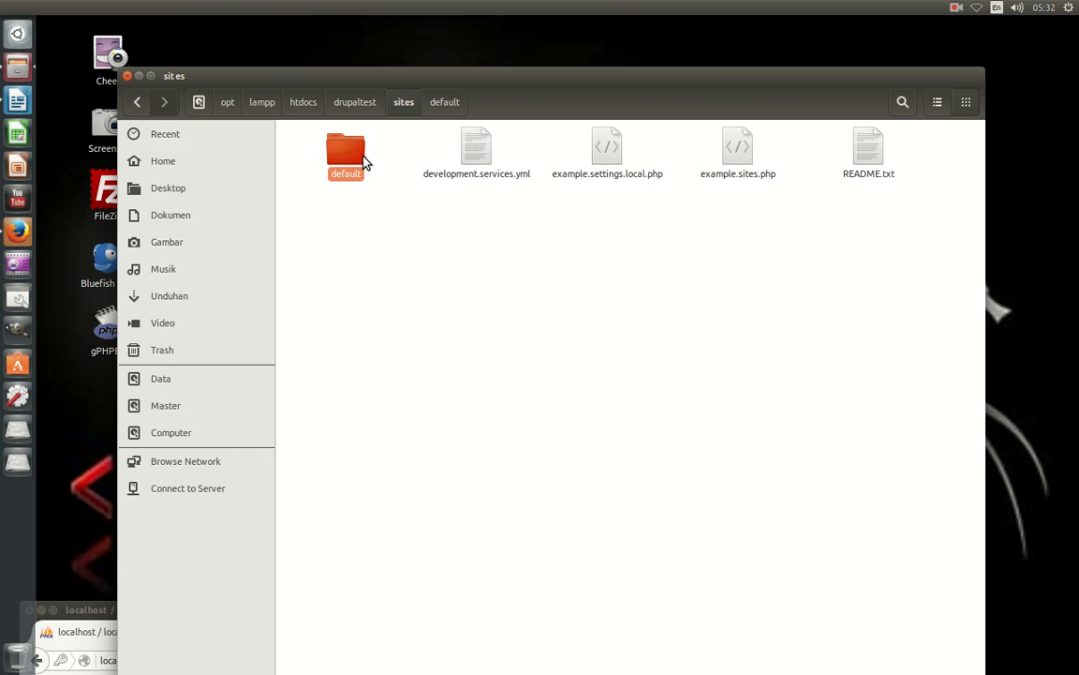
key(Return)
right_click(725, 160)
click(764, 393)
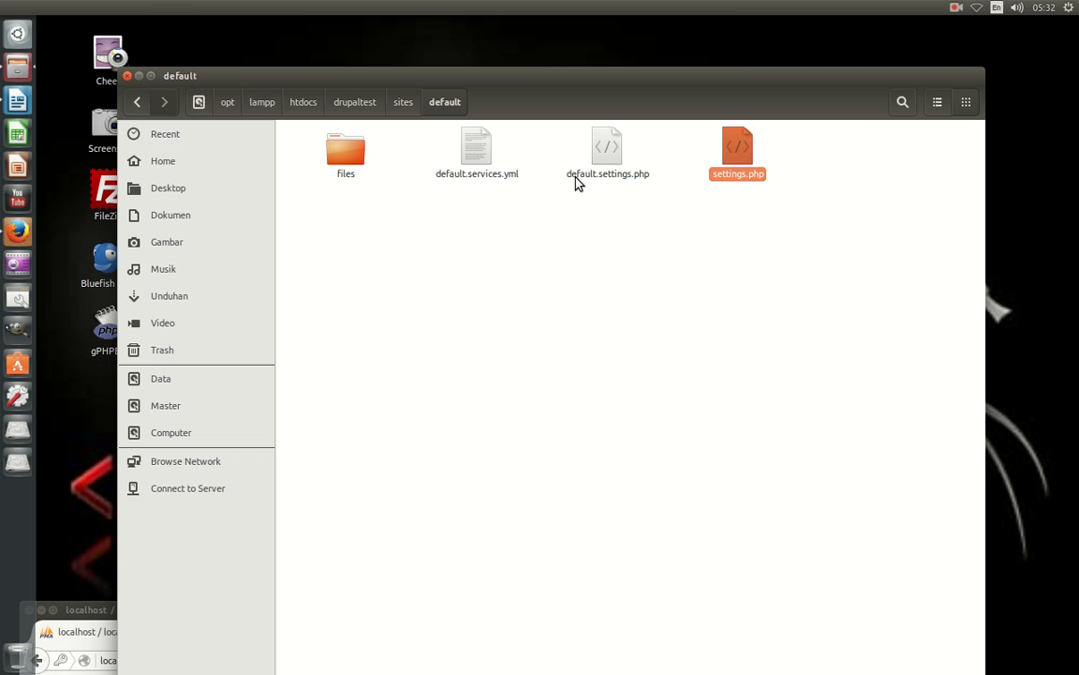
click(429, 191)
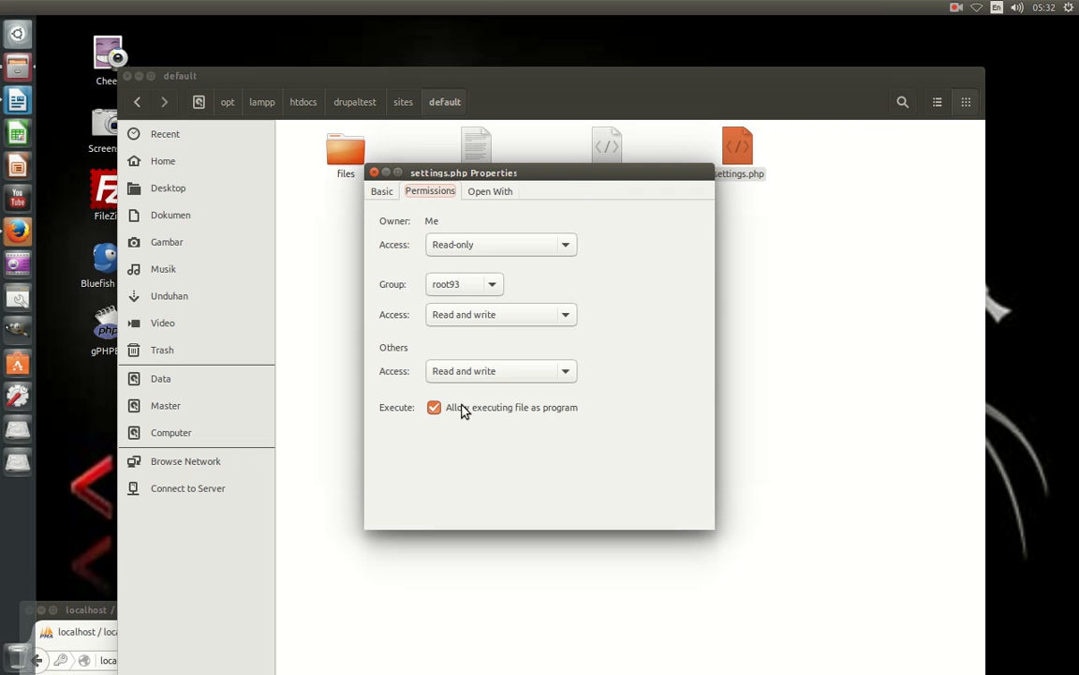
click(503, 373)
click(486, 351)
click(374, 172)
click(128, 77)
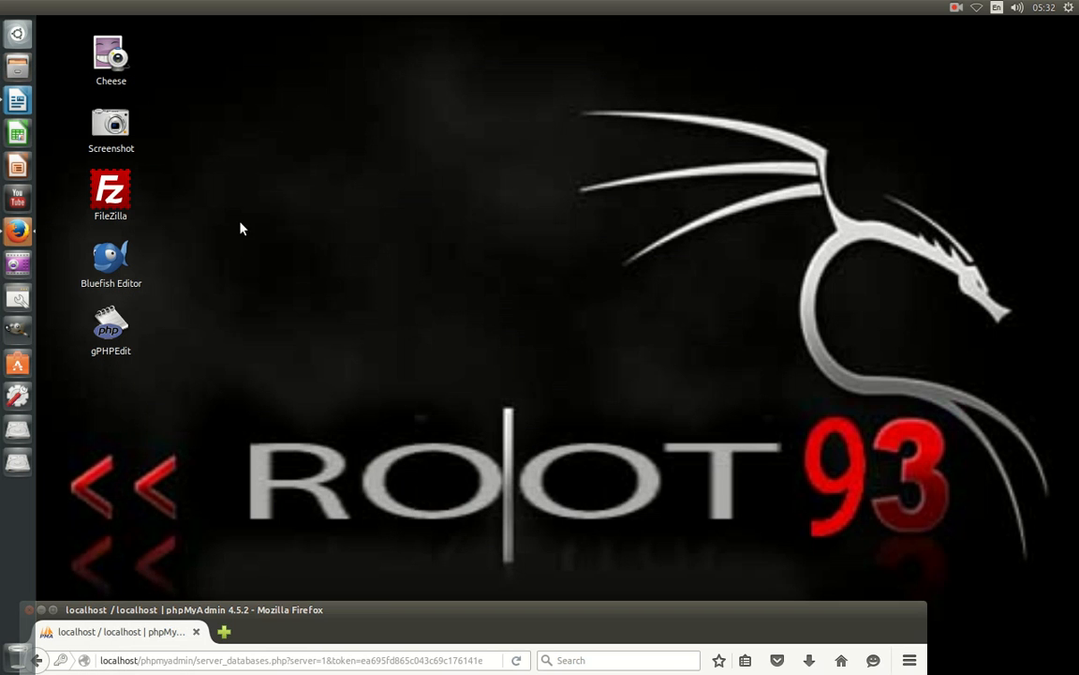
Open the localhost Drupal installer in a new Firefox tab.
drag(378, 609, 532, 131)
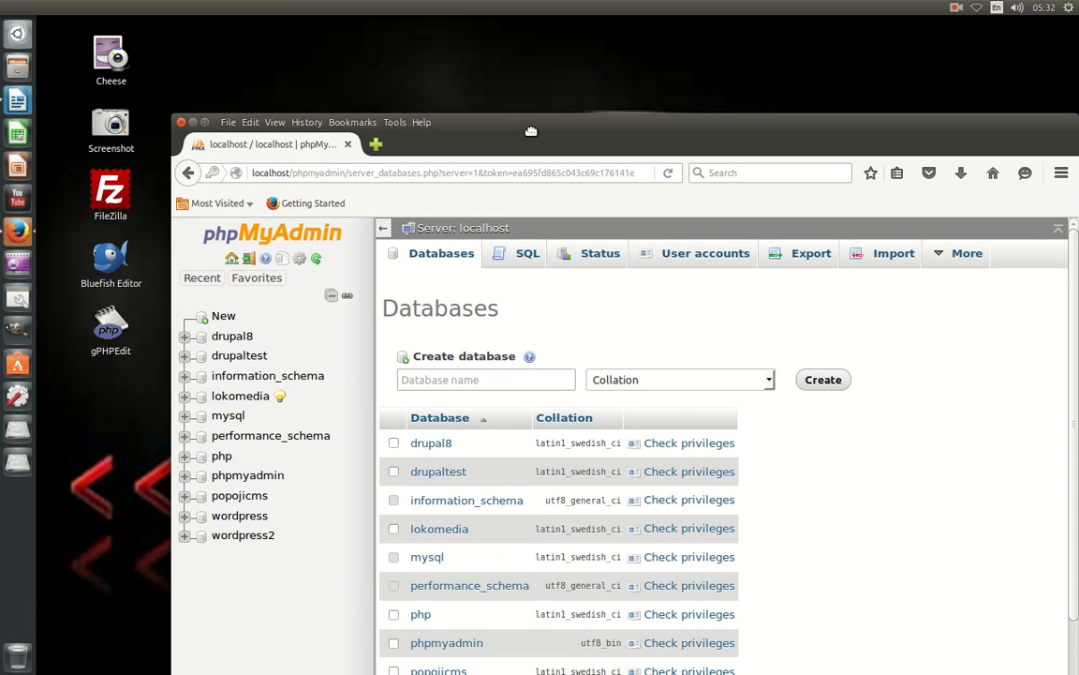
click(376, 144)
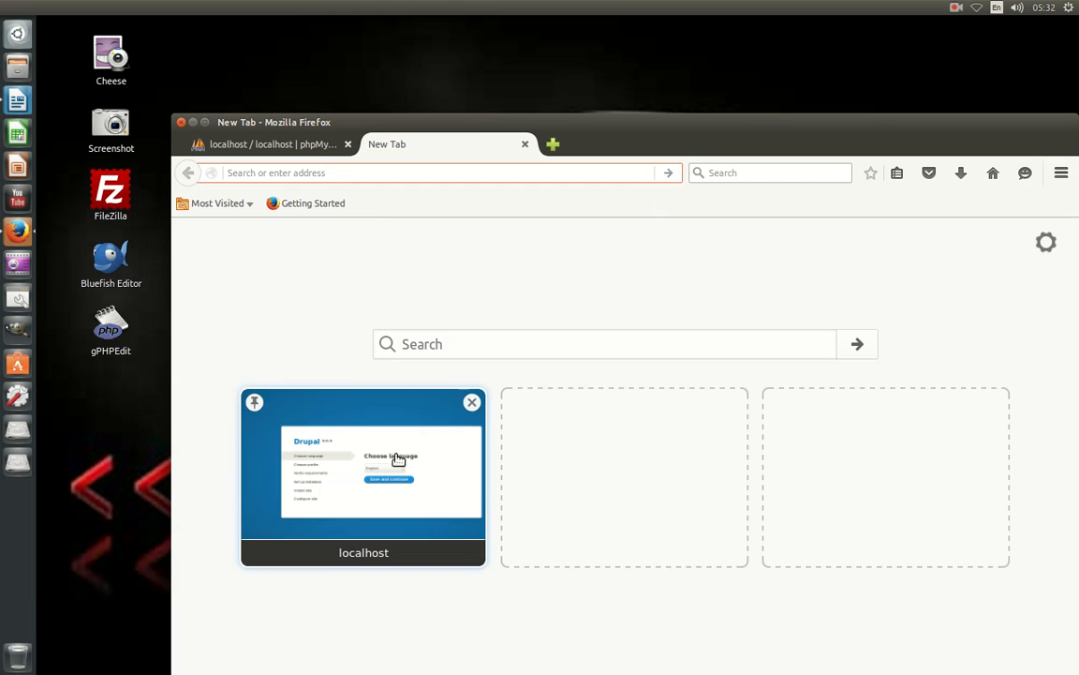
click(402, 496)
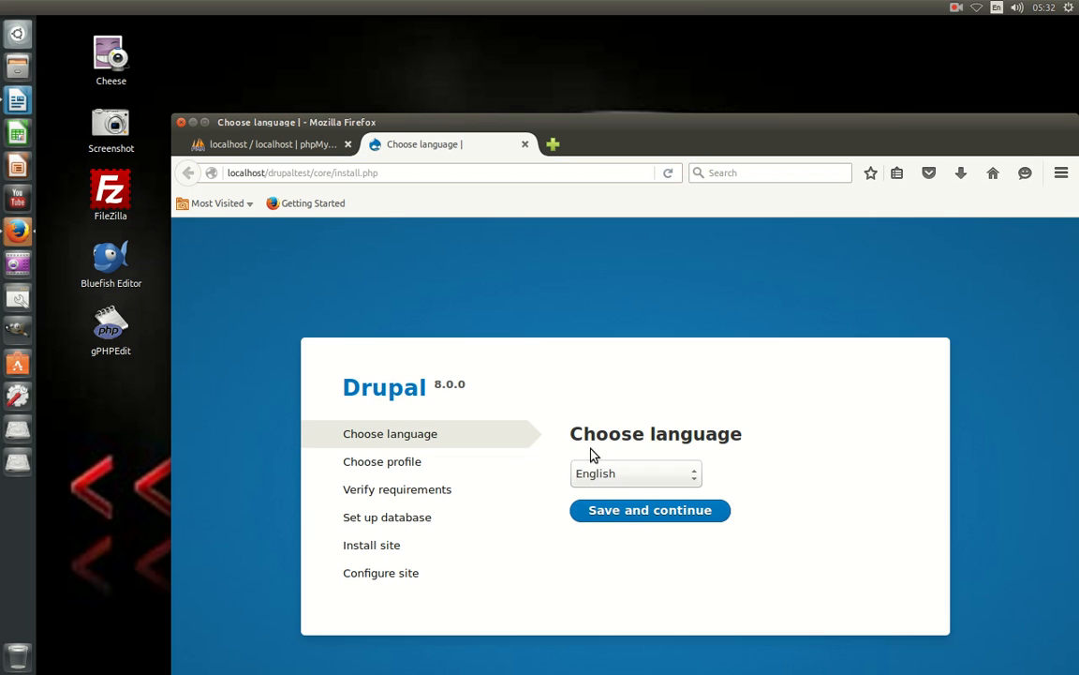
Accept English and Standard, reaching Requirements problem: settings file not writable, OPcode caching disabled.
click(619, 513)
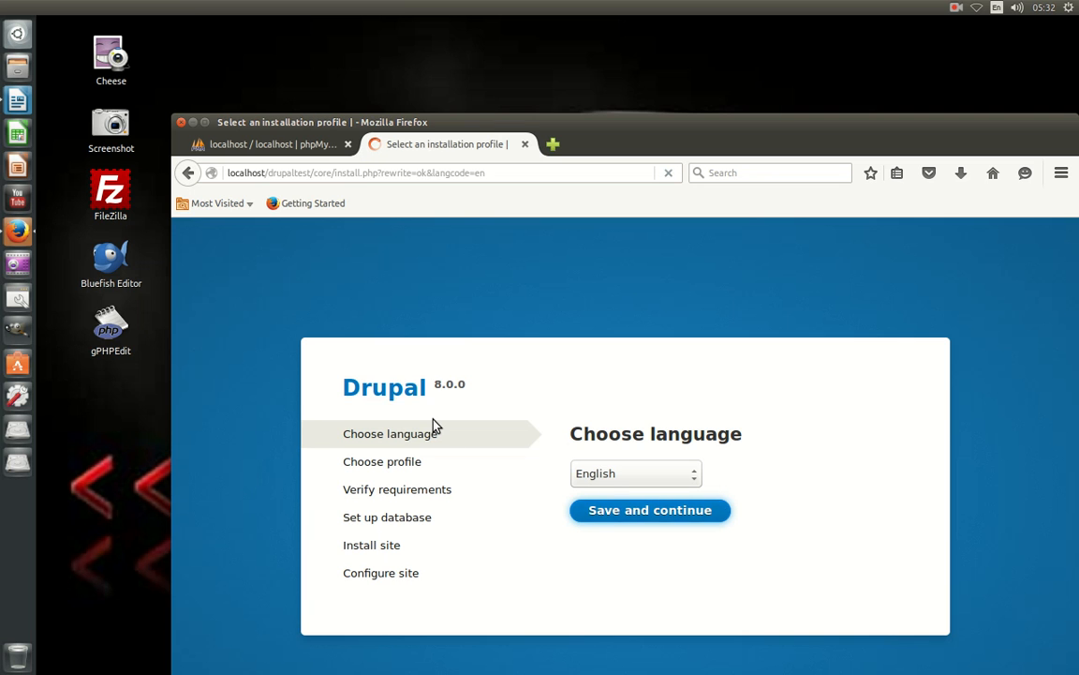
click(637, 596)
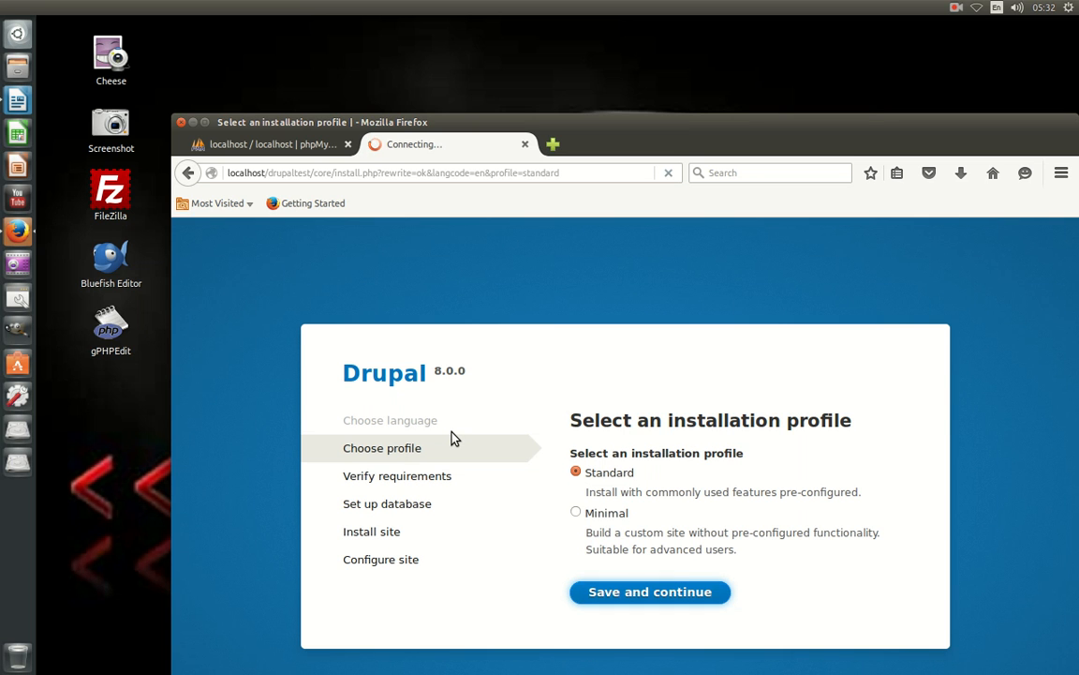
scroll(571, 335, down, 5)
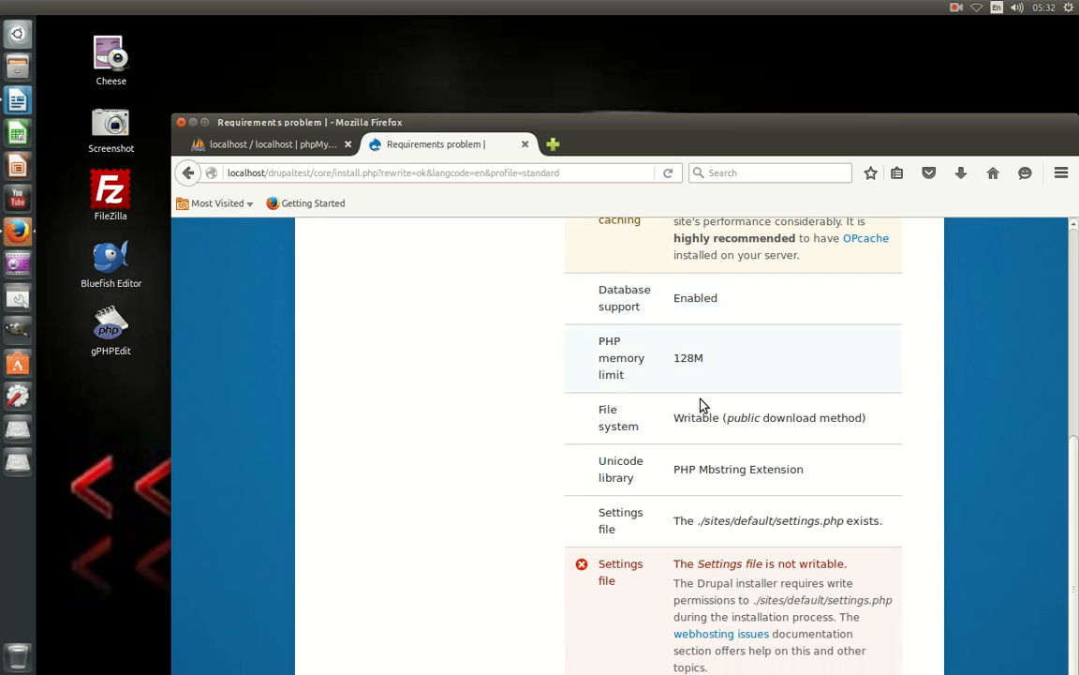
drag(617, 144, 595, 76)
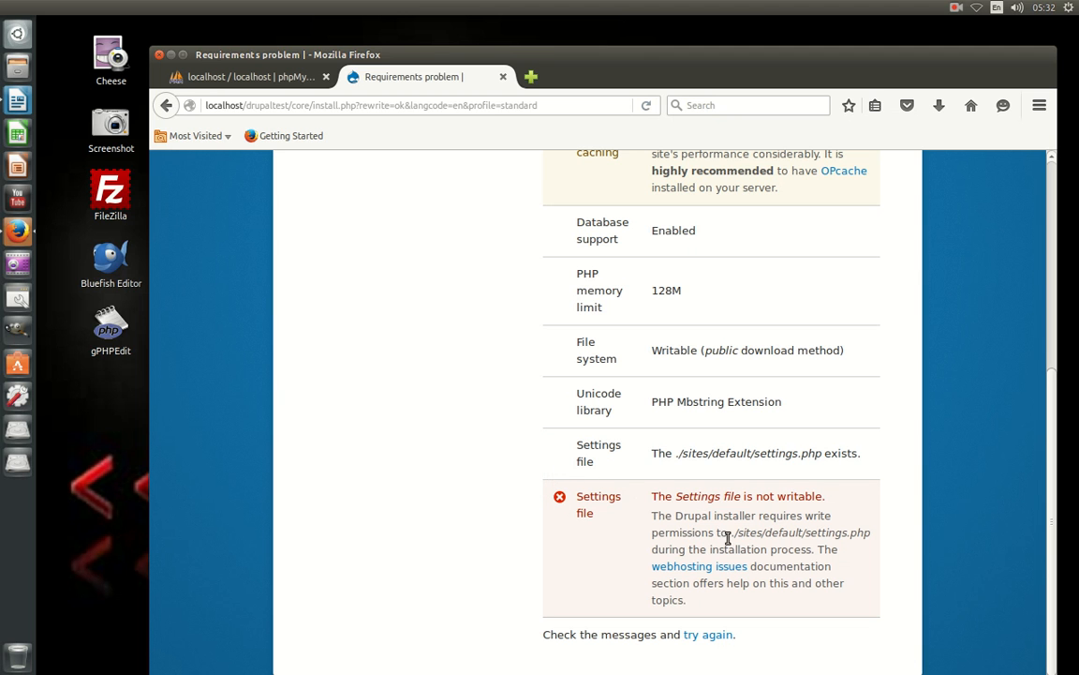
scroll(689, 496, up, 4)
scroll(689, 496, up, 2)
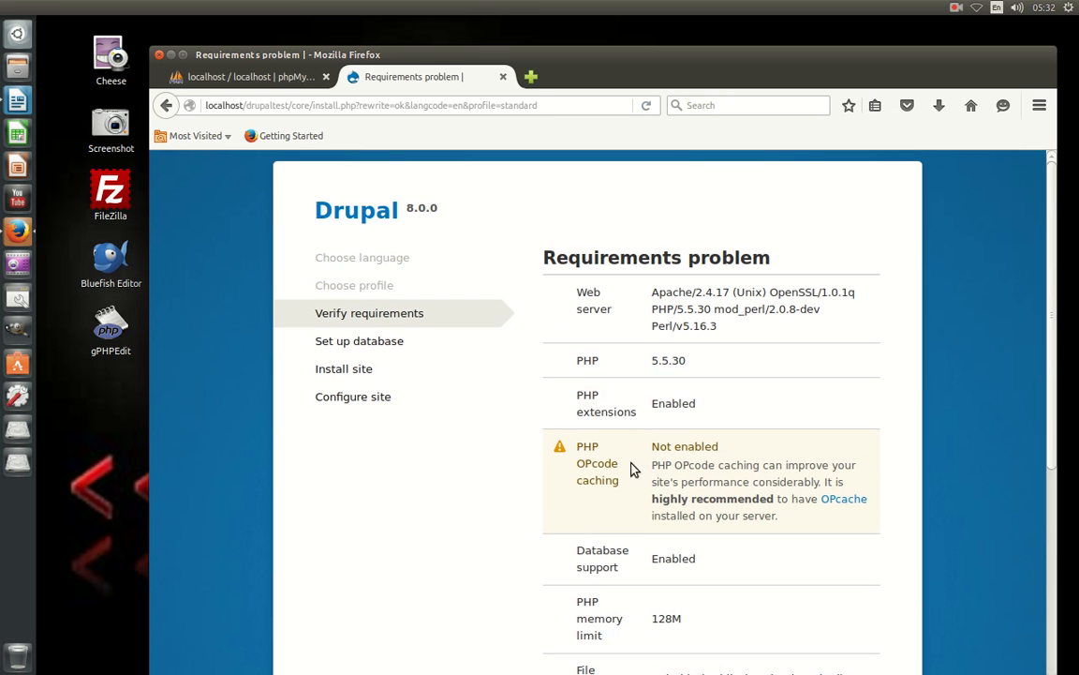
drag(586, 451, 888, 534)
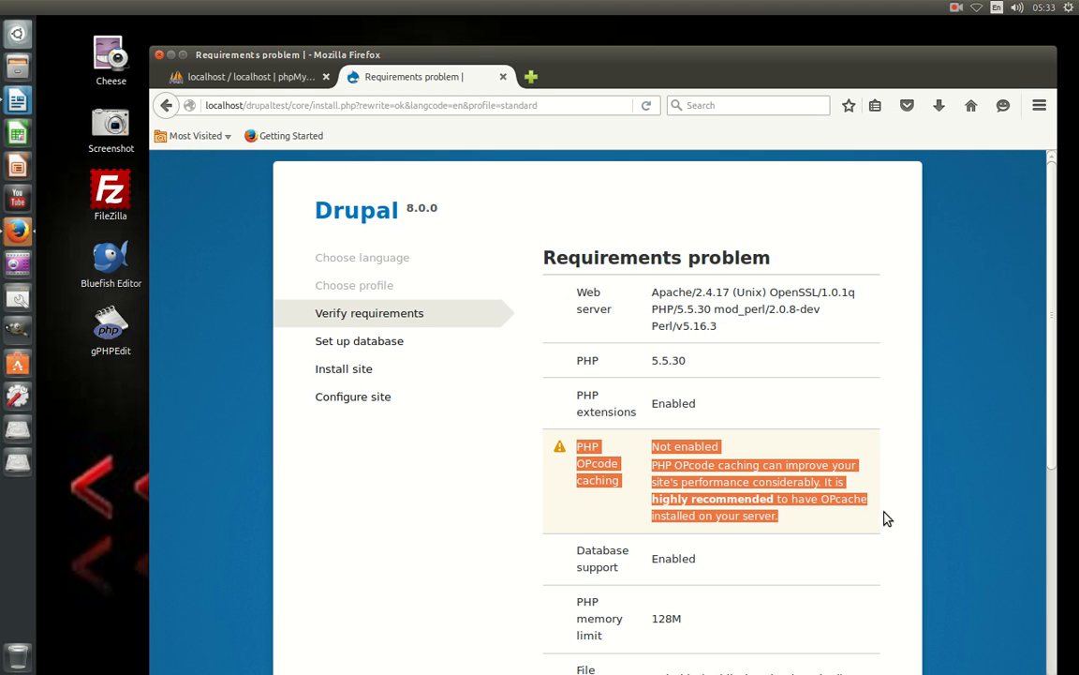
click(819, 405)
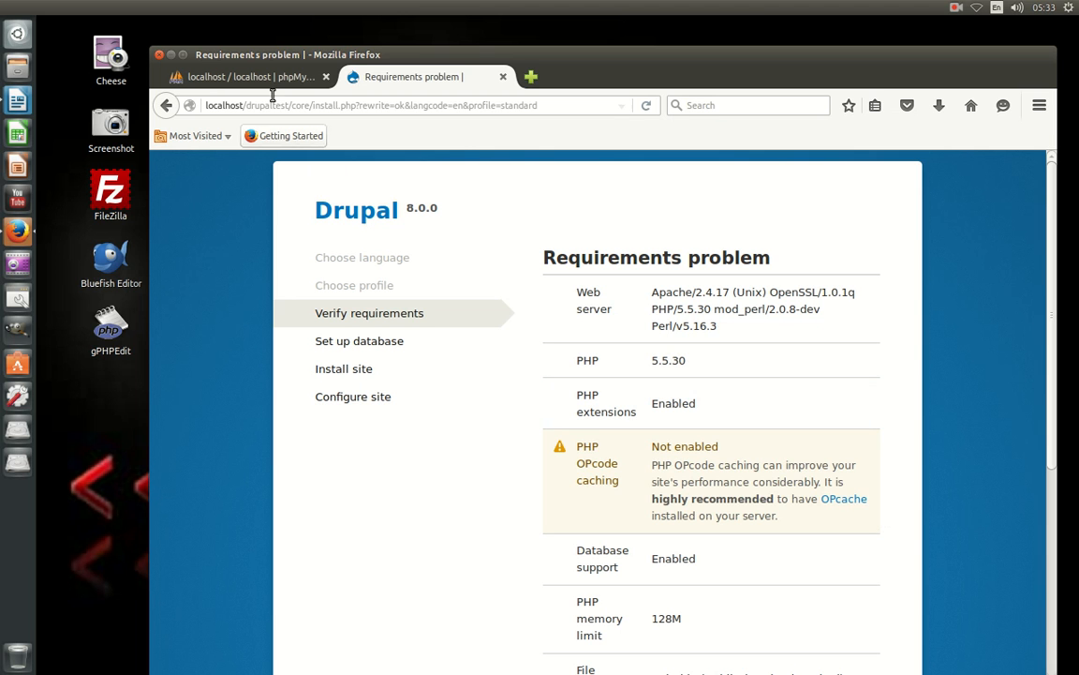
Browse in Files to Computer > opt > lampp > htdocs > drupaltest.
click(17, 66)
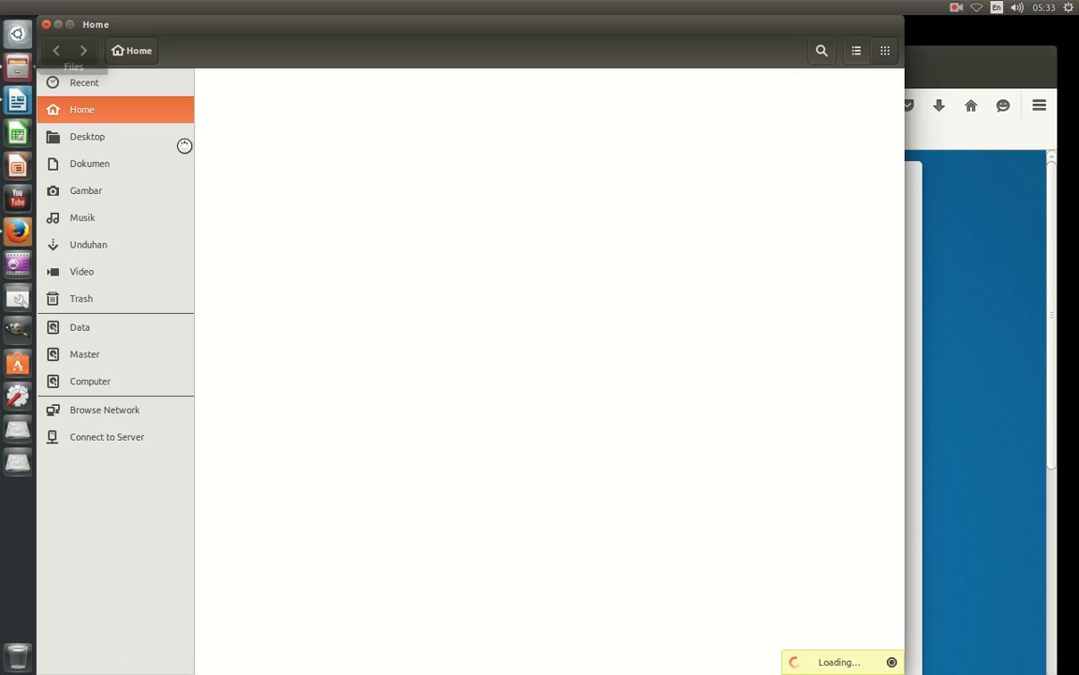
click(121, 386)
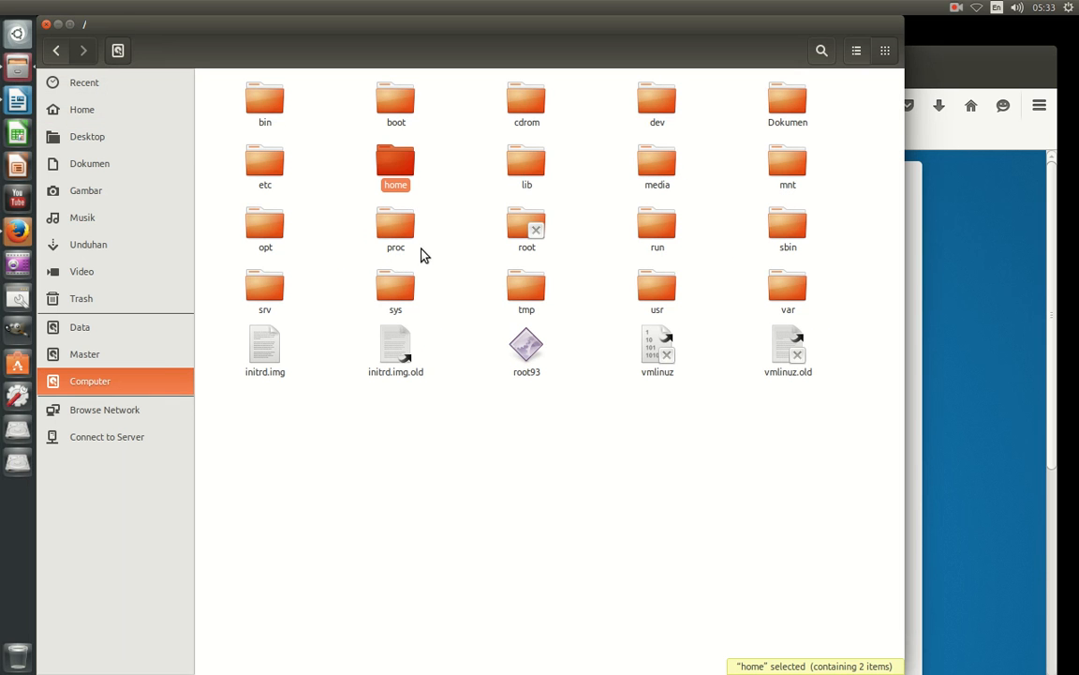
double_click(267, 234)
double_click(259, 111)
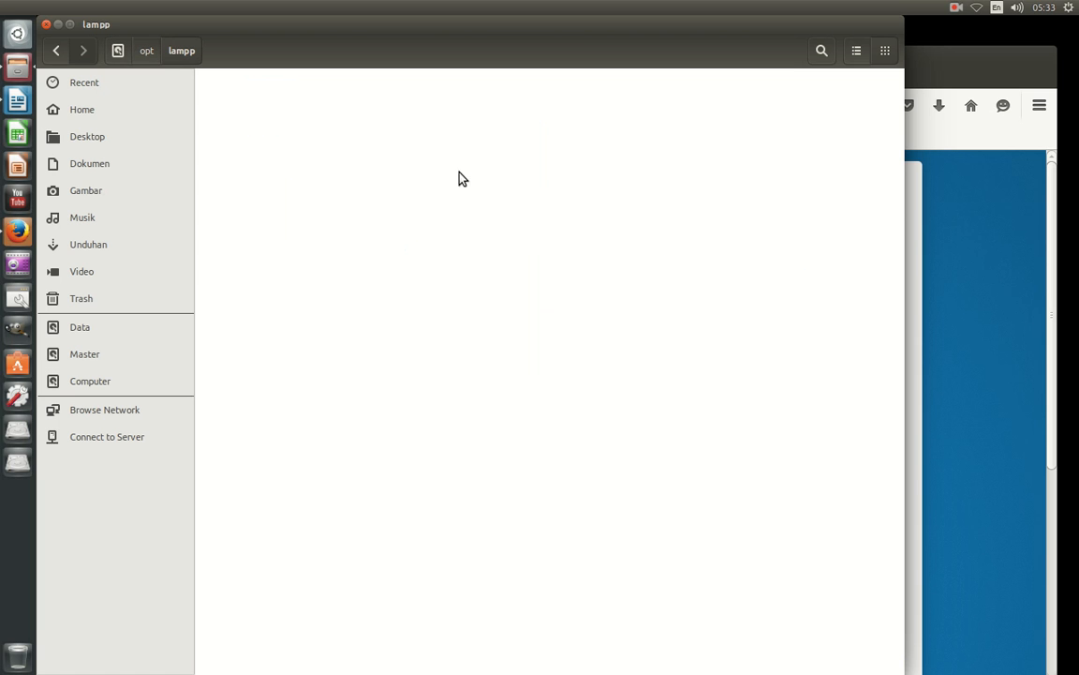
double_click(527, 171)
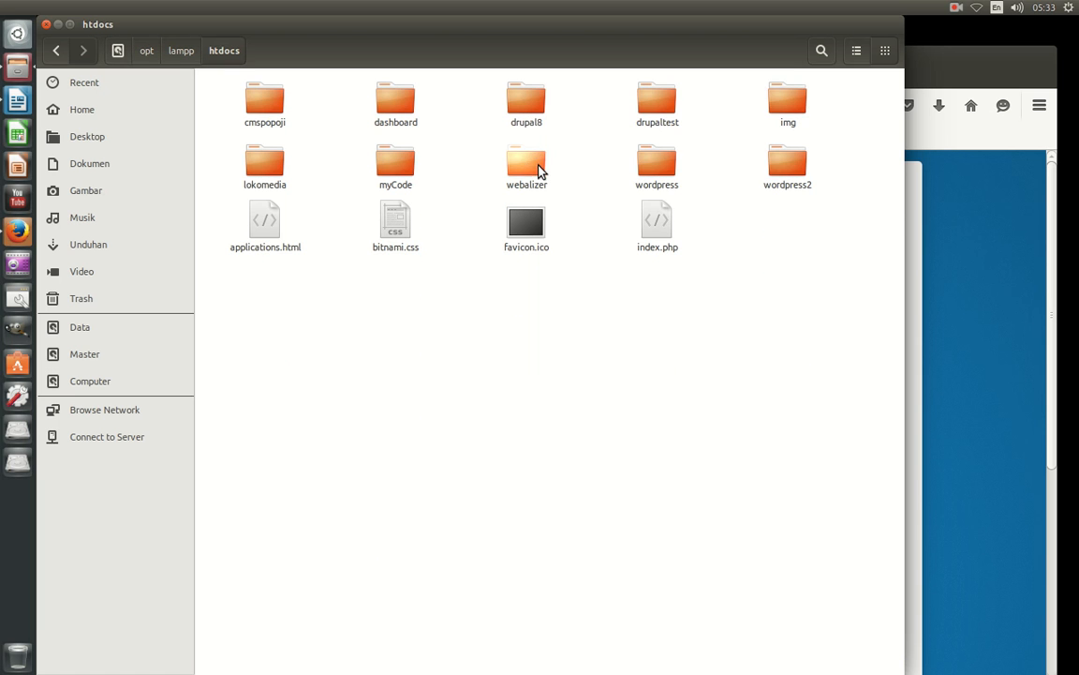
click(666, 113)
double_click(666, 112)
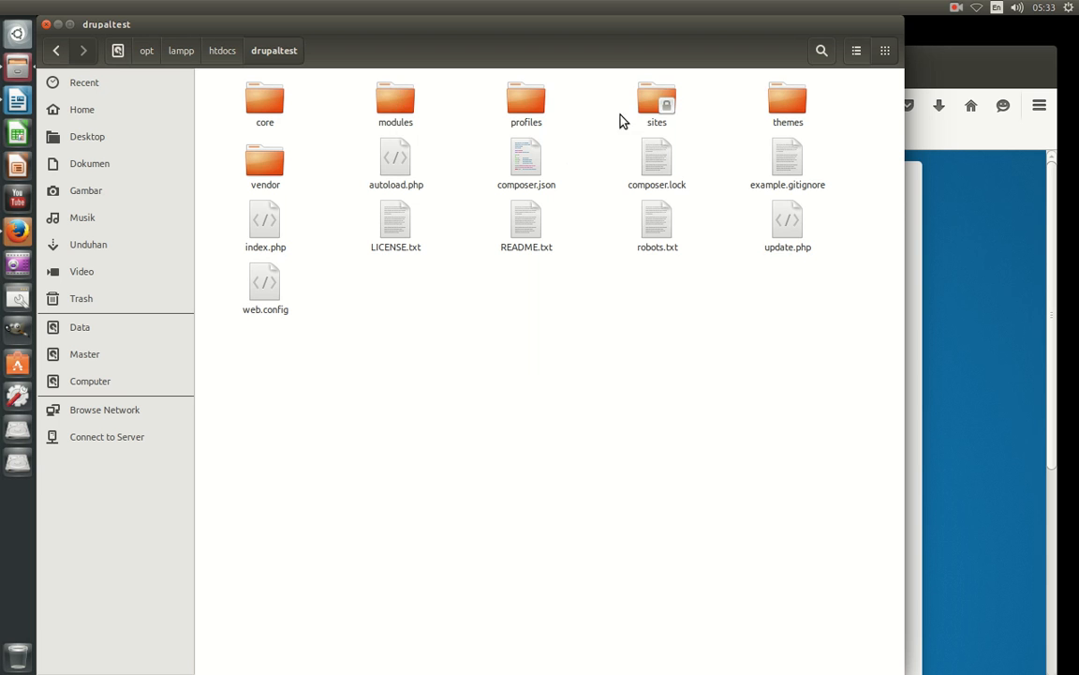
Give the owner Create and delete files access on the sites folder.
click(652, 113)
right_click(652, 112)
click(694, 393)
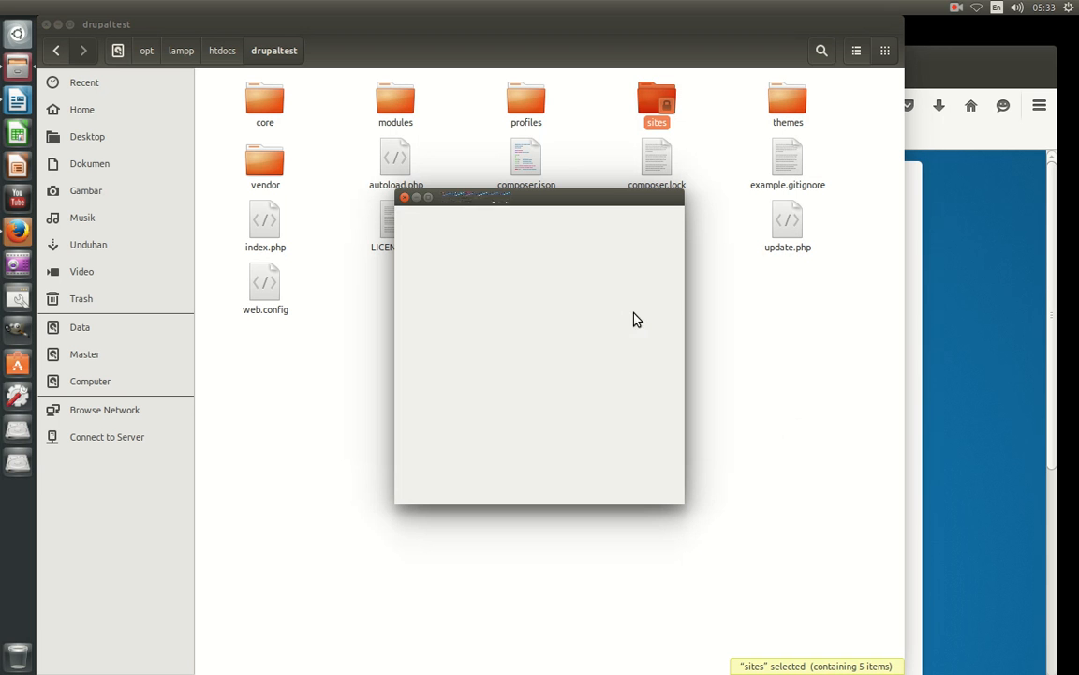
click(463, 221)
click(539, 273)
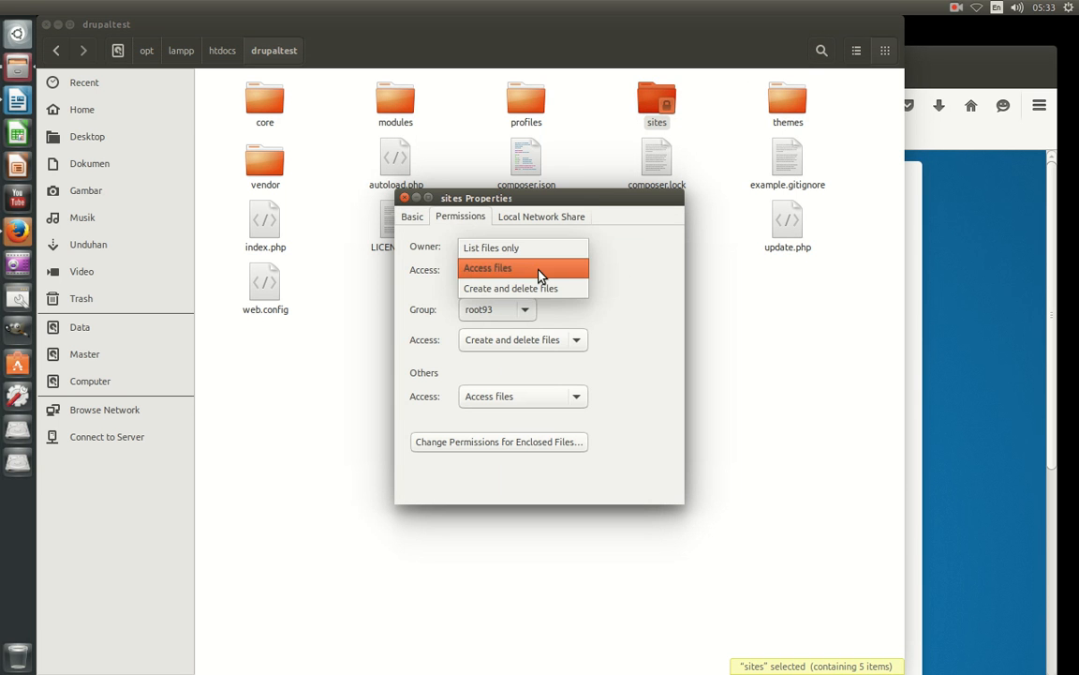
click(523, 298)
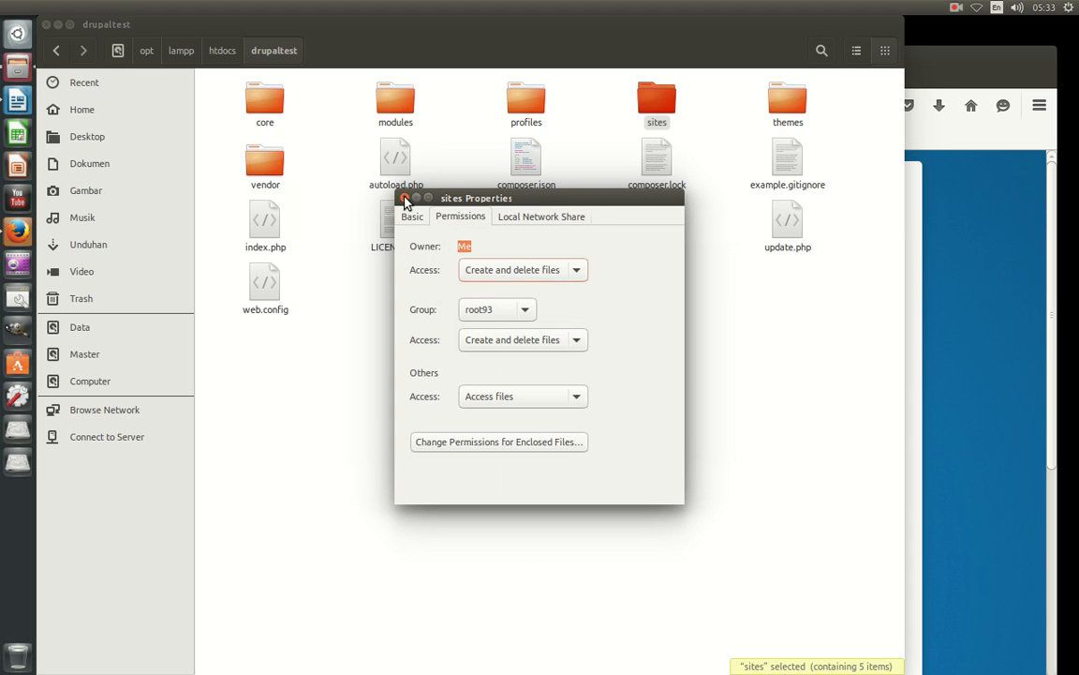
click(404, 198)
Give the owner Create and delete files on the default folder, then open it.
double_click(656, 103)
right_click(267, 109)
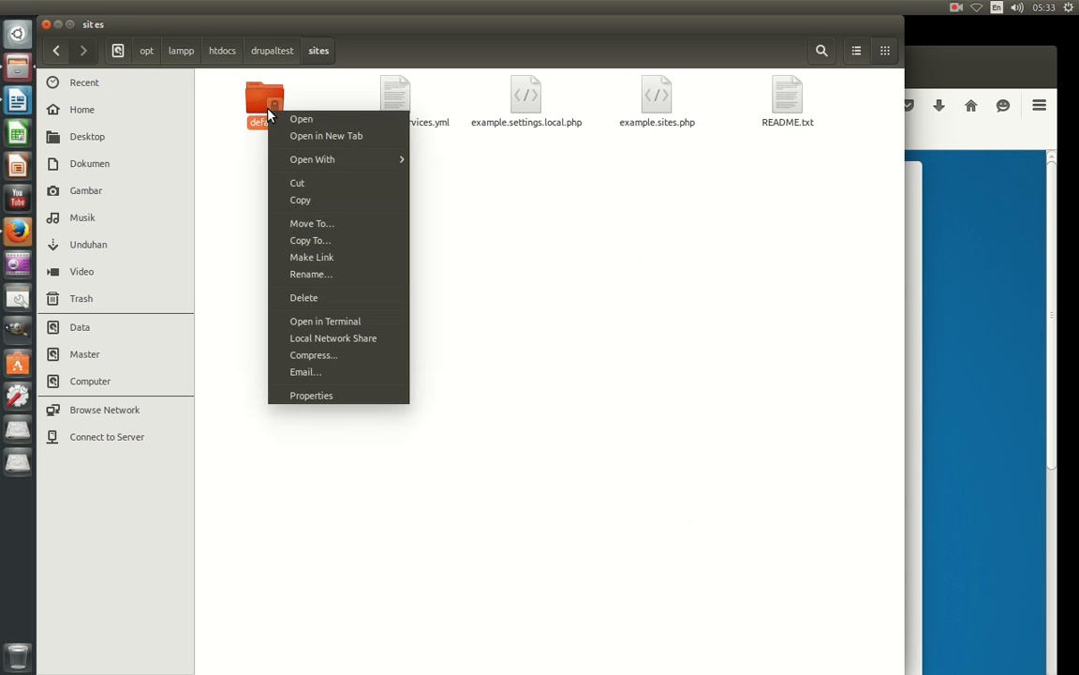
click(335, 394)
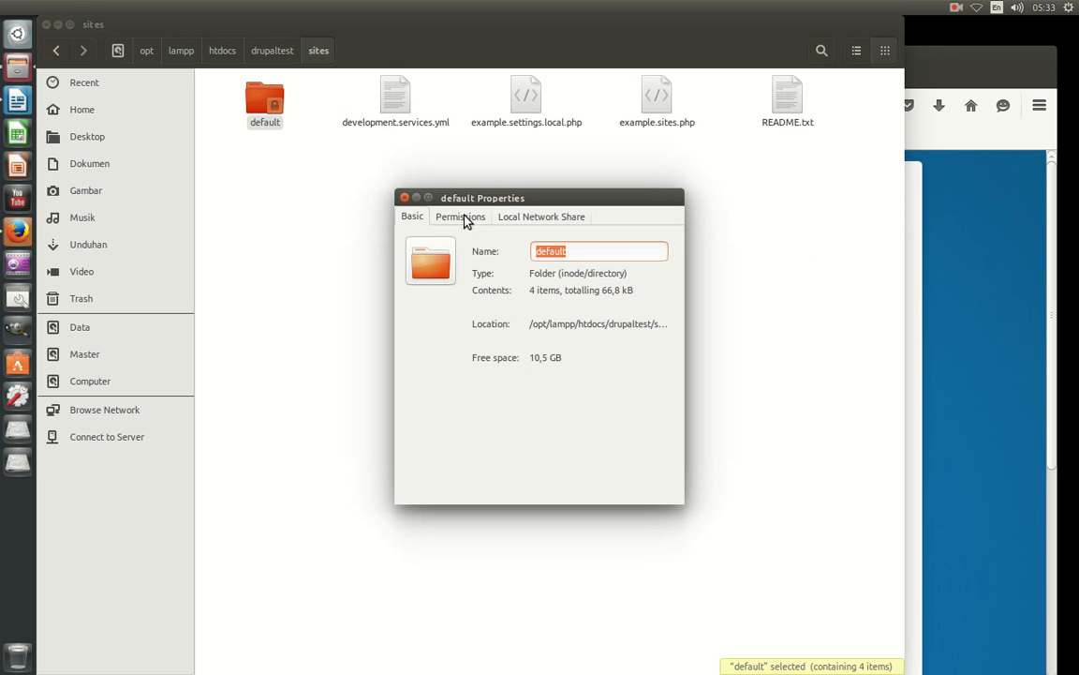
click(464, 220)
click(556, 278)
click(552, 290)
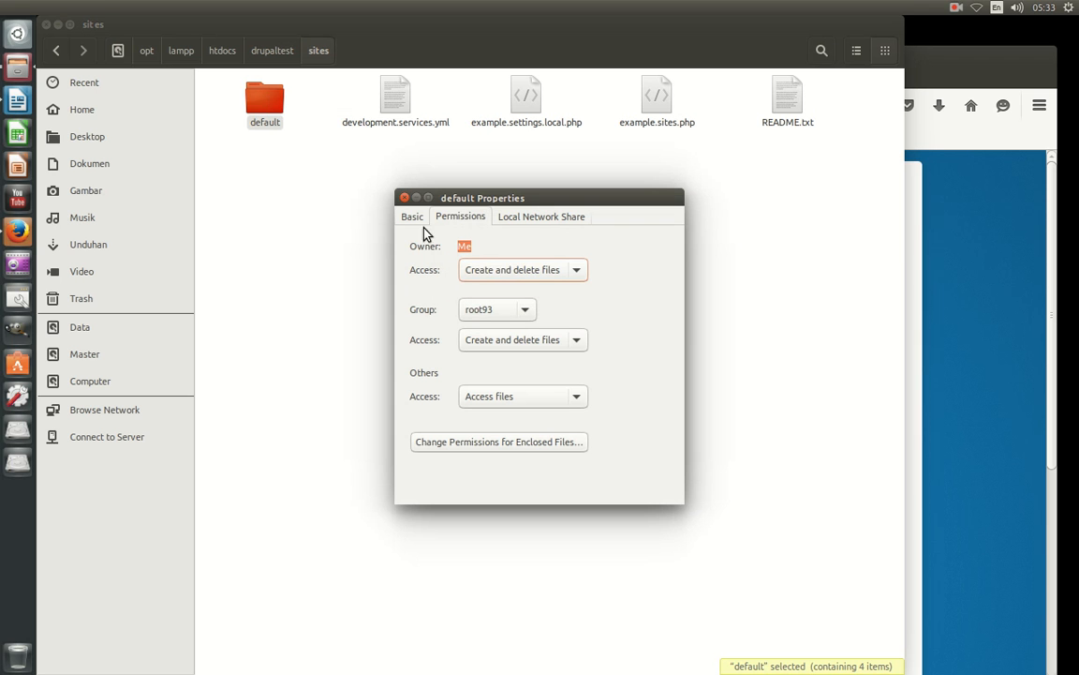
click(404, 198)
double_click(255, 111)
Reload the installer's requirements check, which still flags the settings file as not writable.
click(660, 103)
click(918, 375)
scroll(768, 318, down, 6)
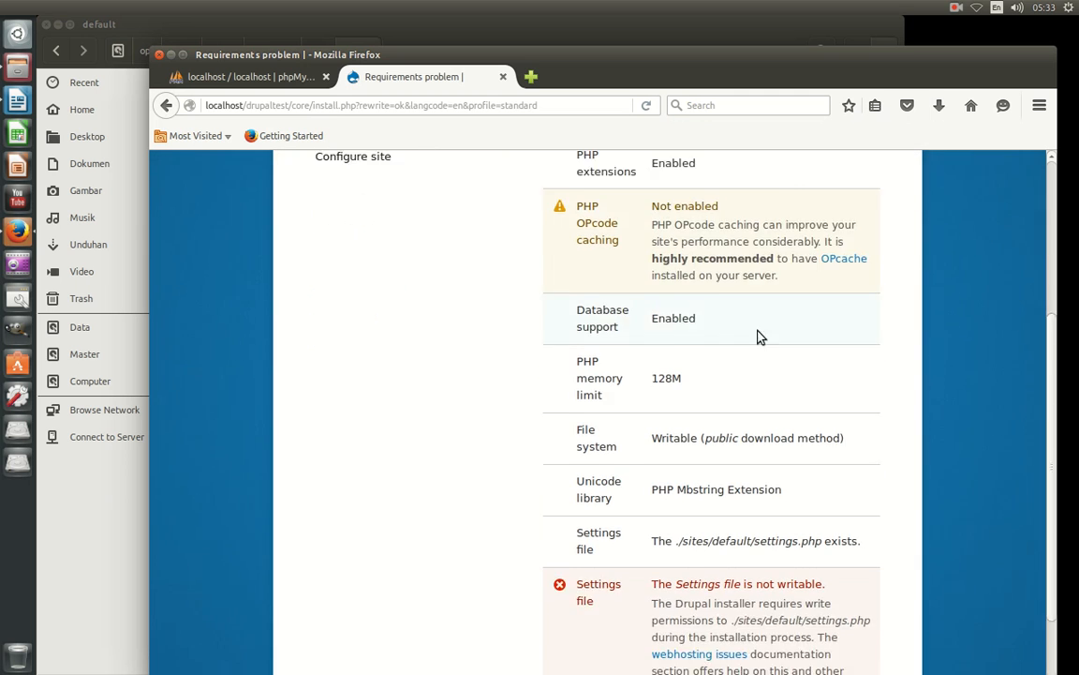
click(646, 106)
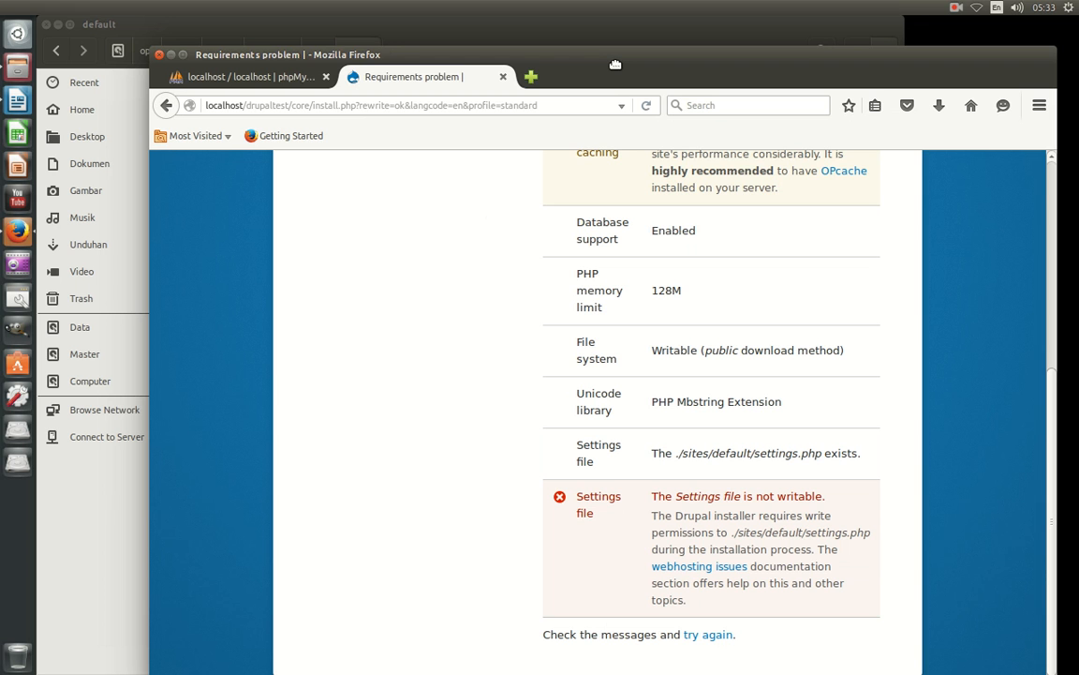
drag(615, 64, 538, 391)
Set settings.php owner access to Read and write and close the Files window.
right_click(659, 123)
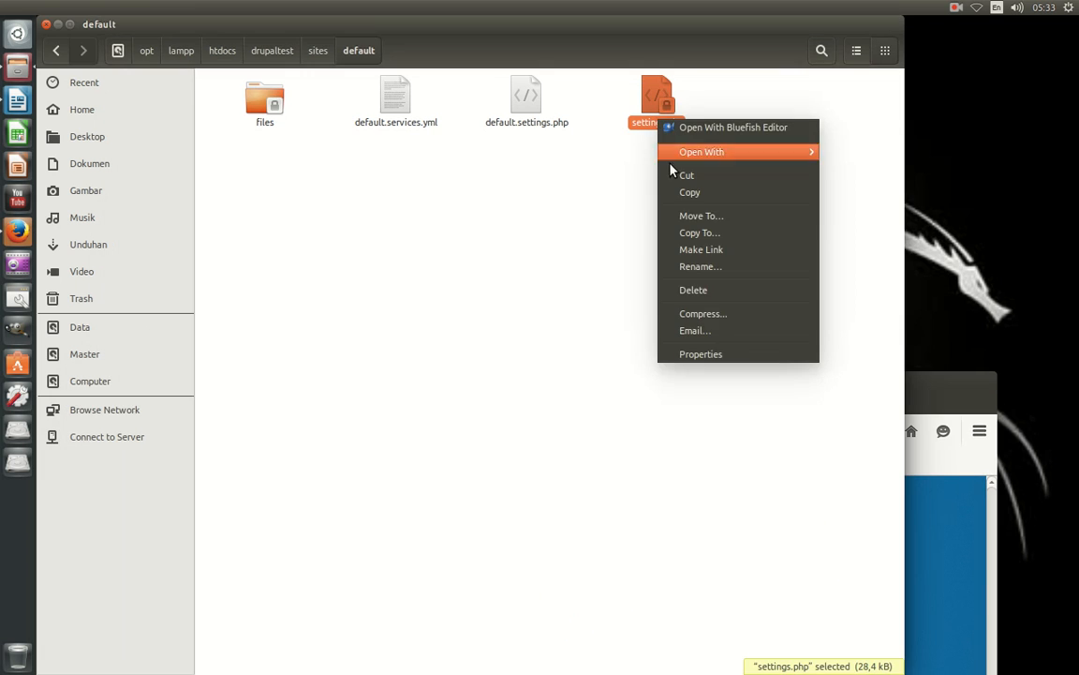
click(721, 357)
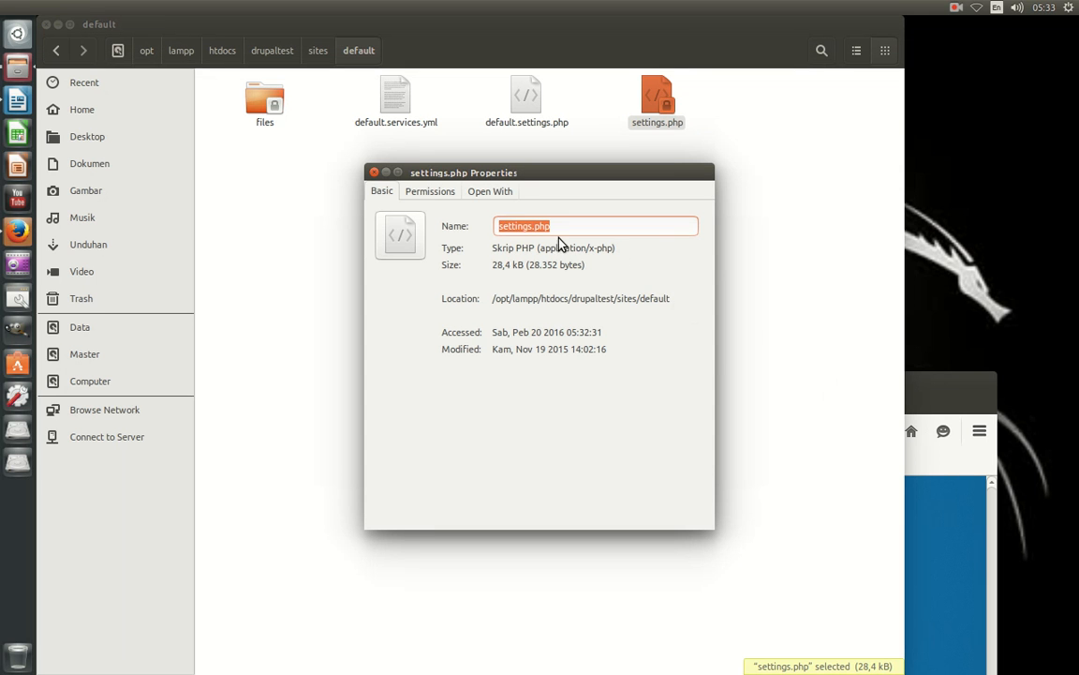
click(435, 197)
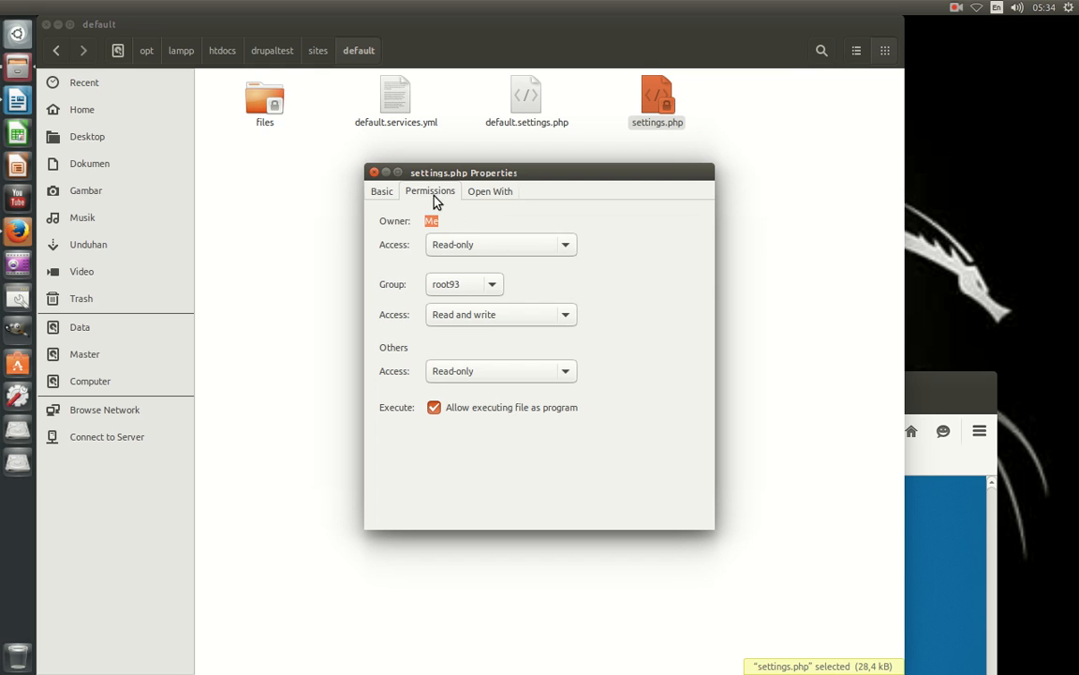
click(534, 248)
click(540, 263)
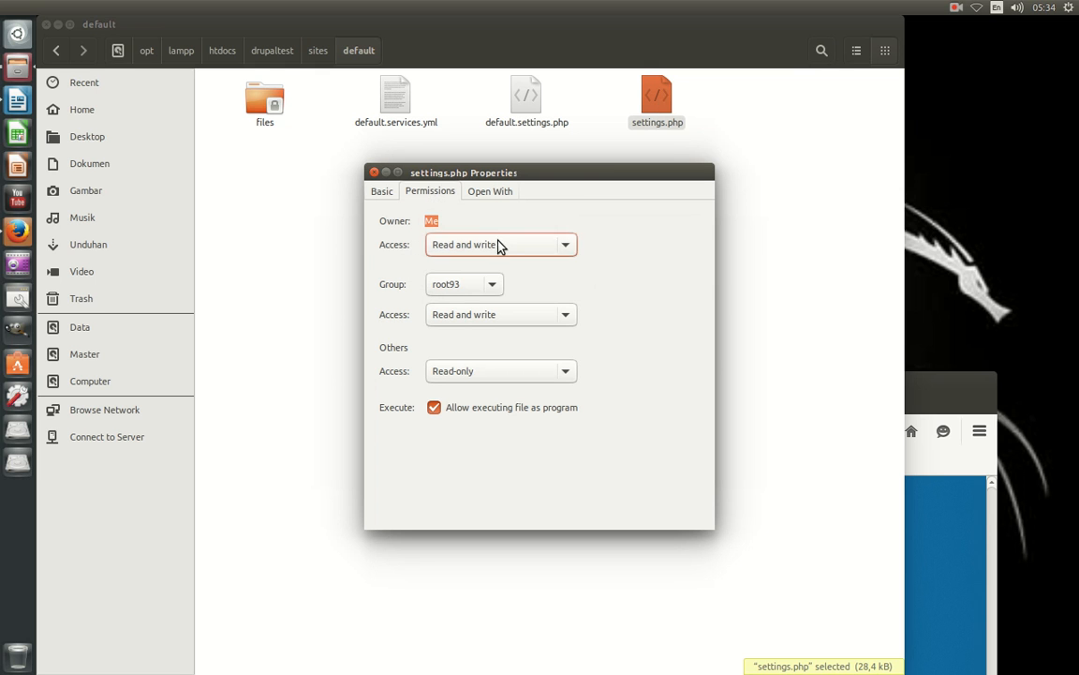
click(374, 173)
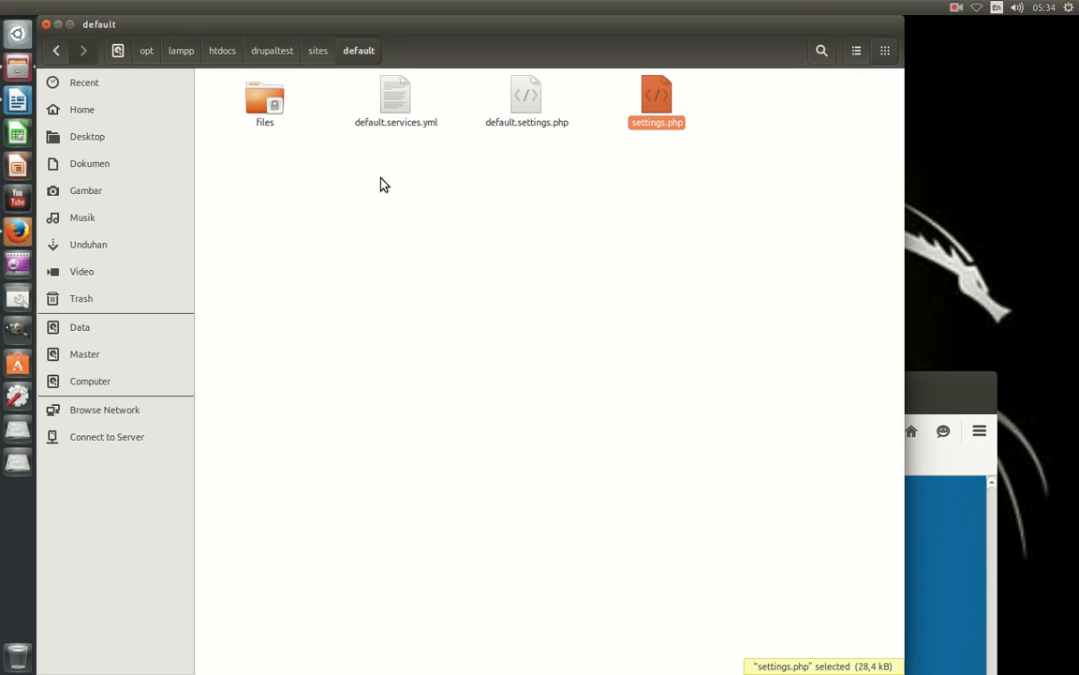
click(46, 23)
Reload Drupal's requirements check, which still flags settings.php as not writable, and reopen Files at Home.
drag(517, 379, 519, 38)
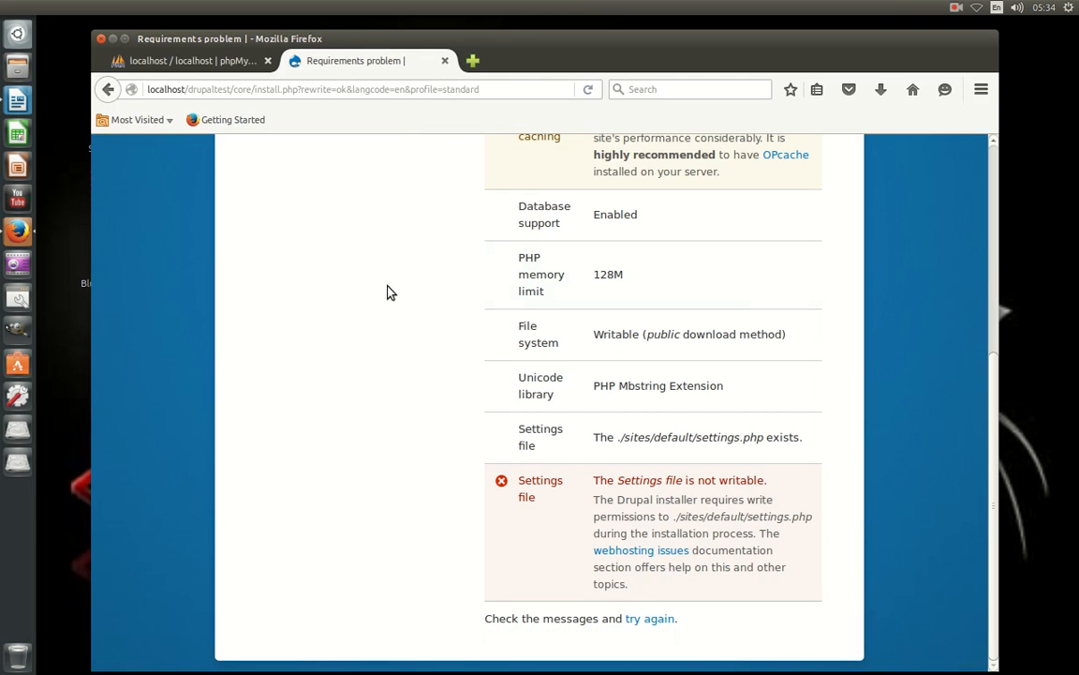
right_click(419, 271)
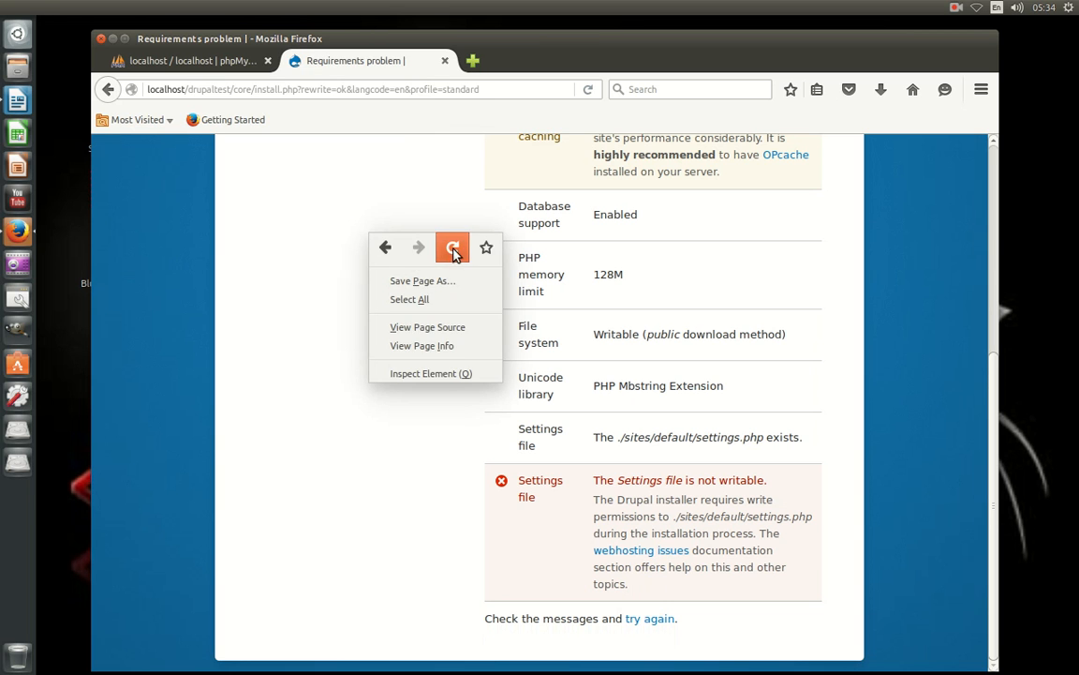
click(452, 247)
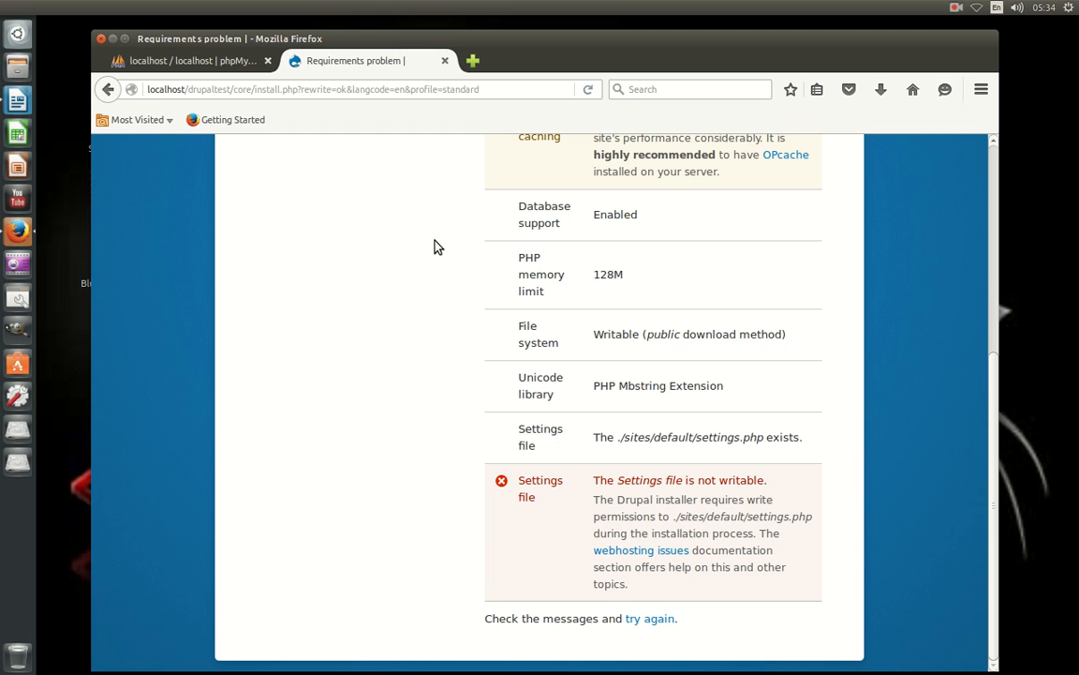
click(11, 69)
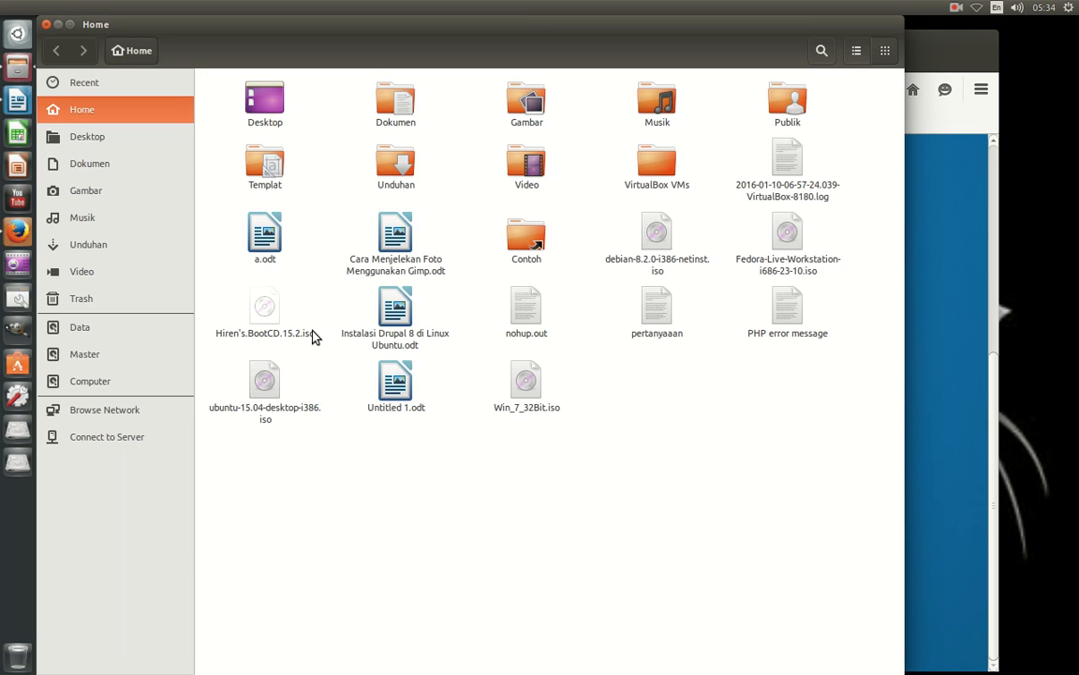
Browse from the computer root to /opt/lampp/htdocs/drupaltest/sites/default.
click(118, 386)
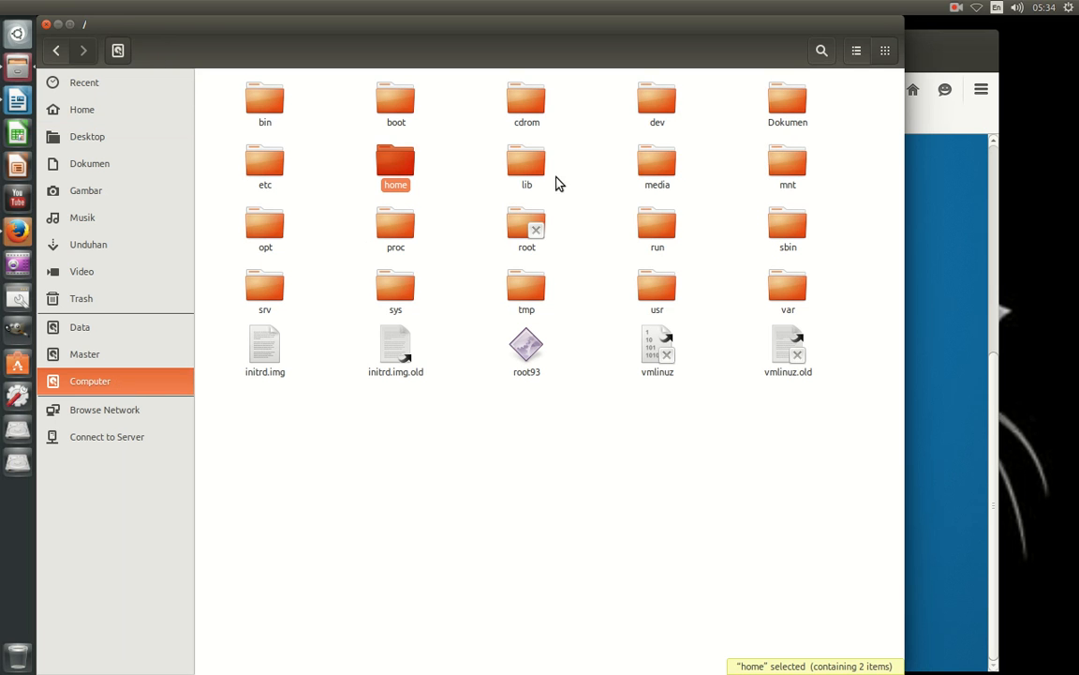
double_click(269, 236)
double_click(261, 122)
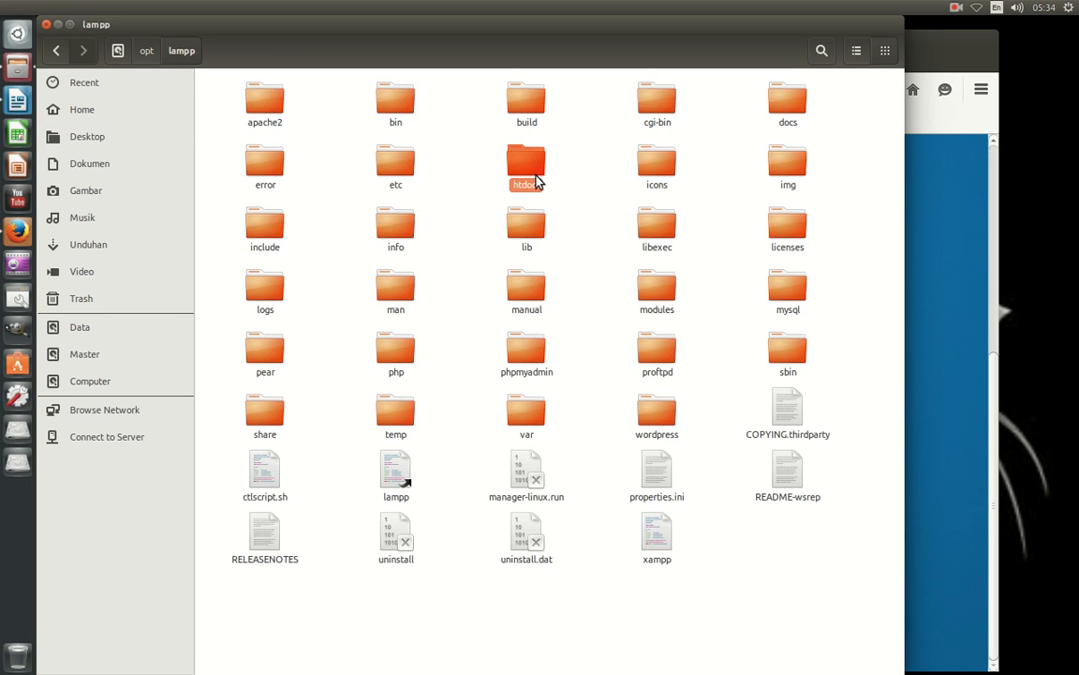
double_click(531, 172)
double_click(659, 105)
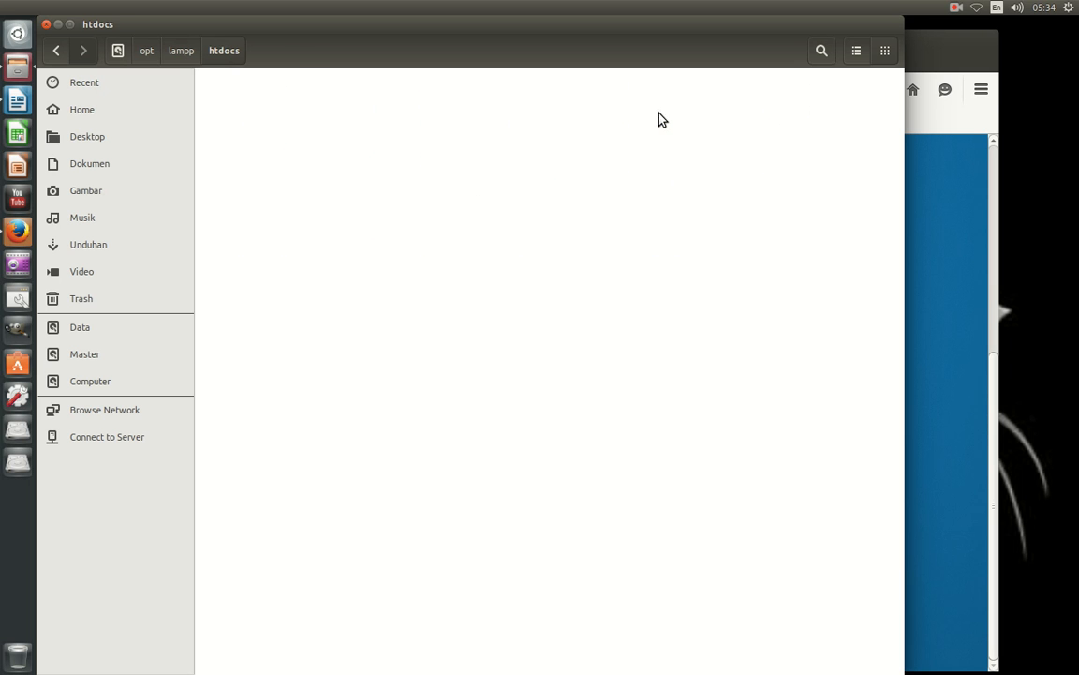
double_click(659, 107)
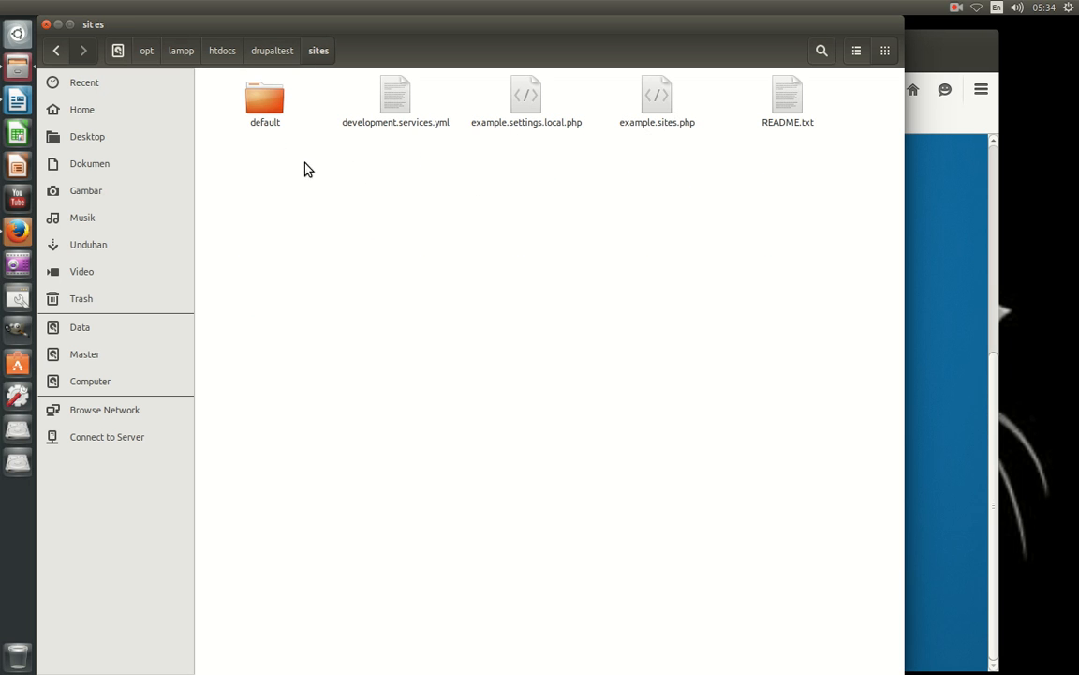
double_click(268, 109)
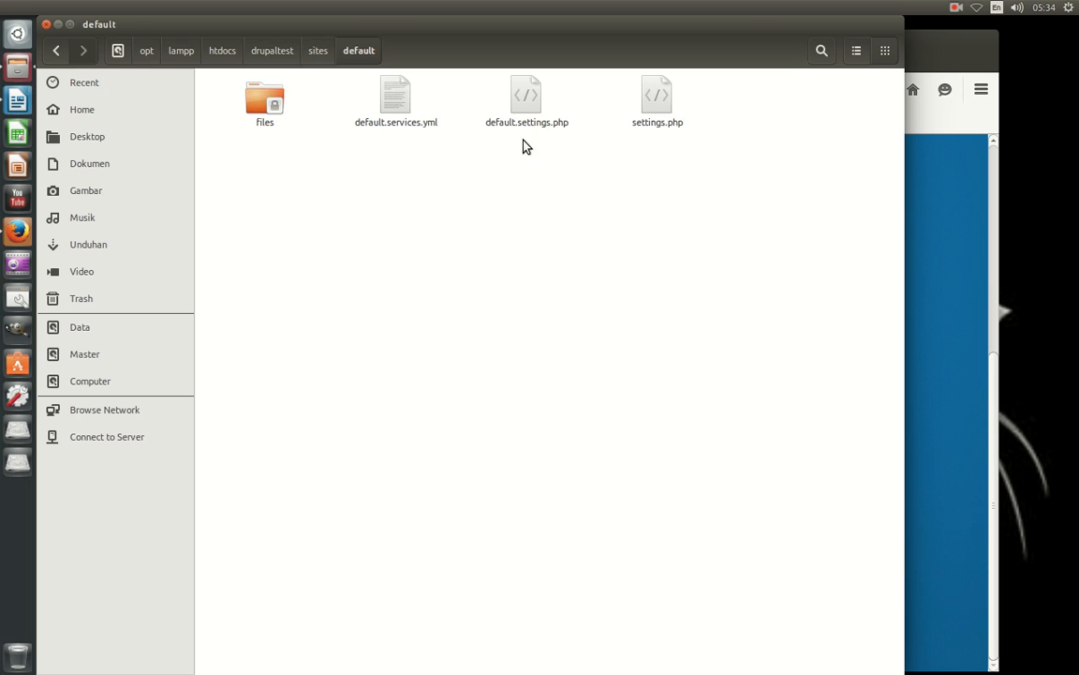
Give Others Read and write access on settings.php, then close its Properties dialog.
right_click(667, 111)
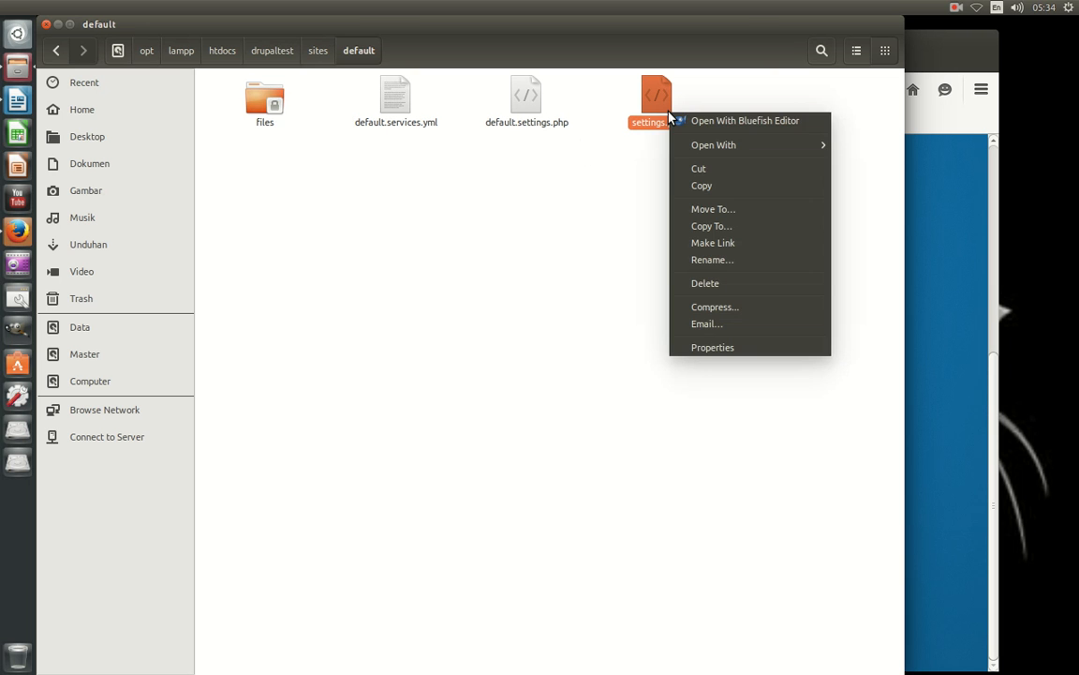
click(724, 348)
click(430, 191)
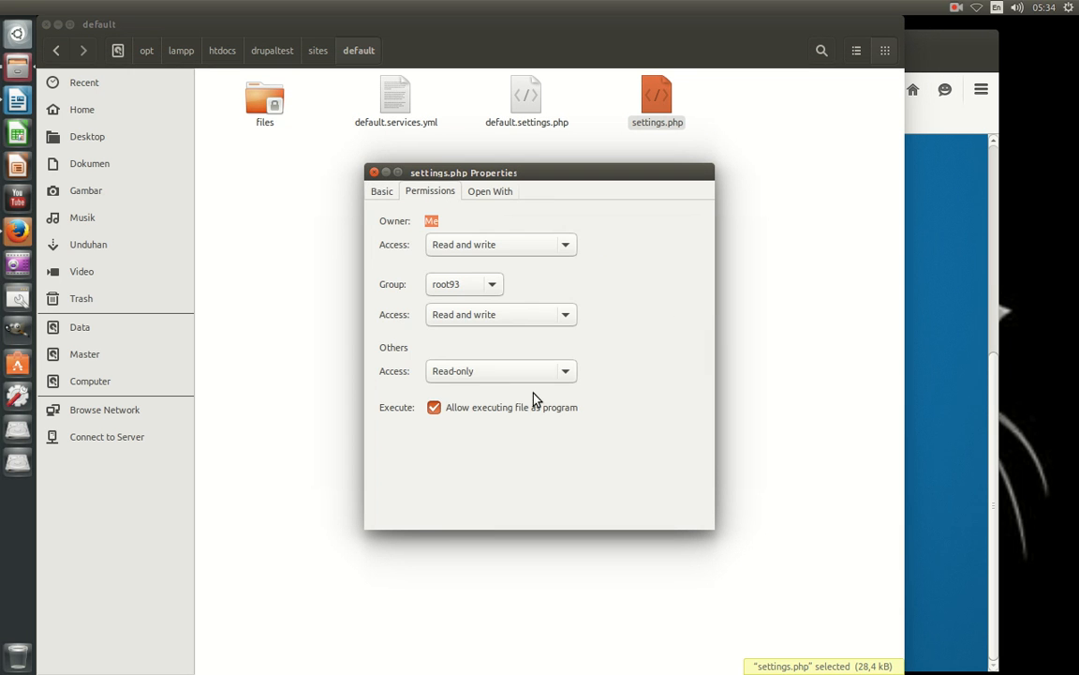
click(532, 375)
click(515, 394)
click(374, 172)
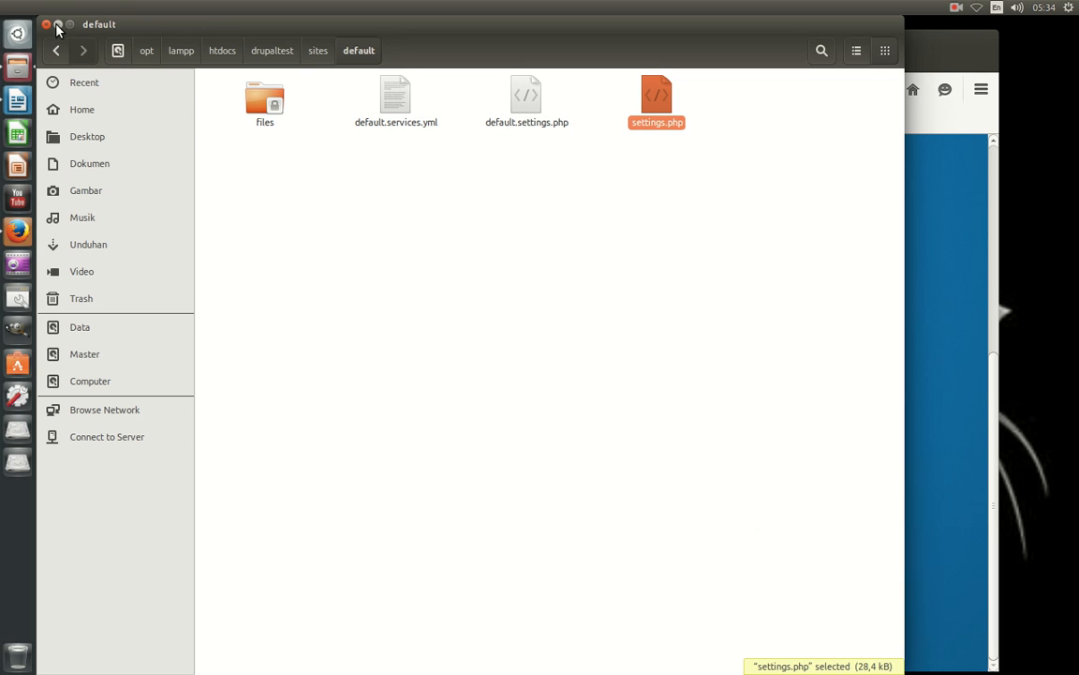
click(57, 25)
Reload Drupal's requirements page so the settings file is reported as writable.
right_click(363, 224)
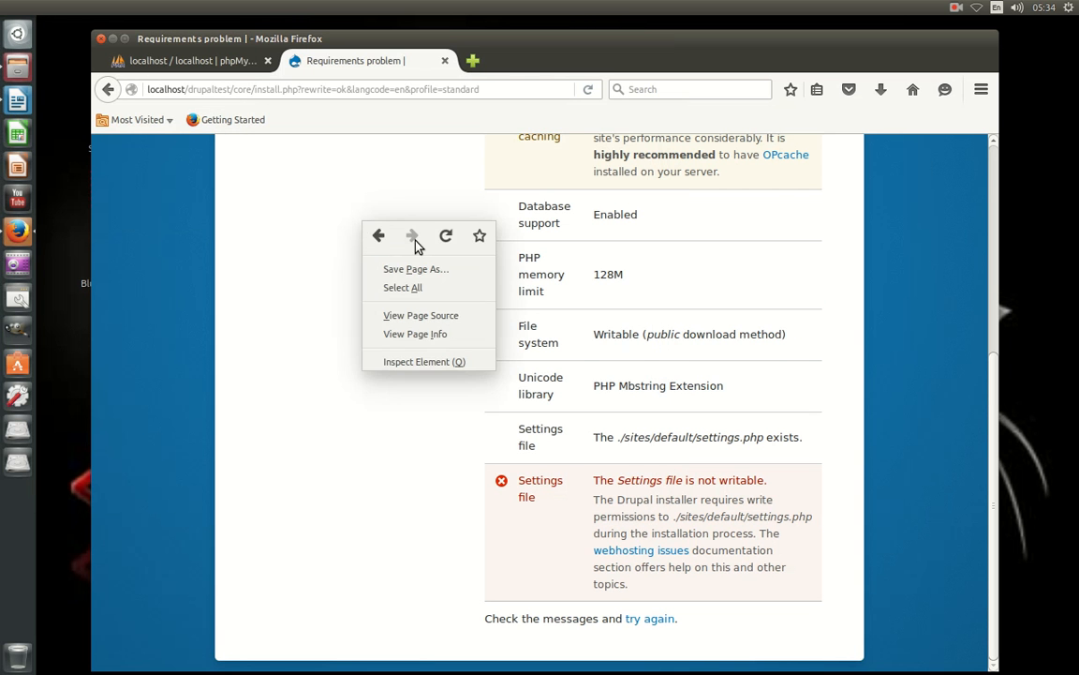
click(445, 236)
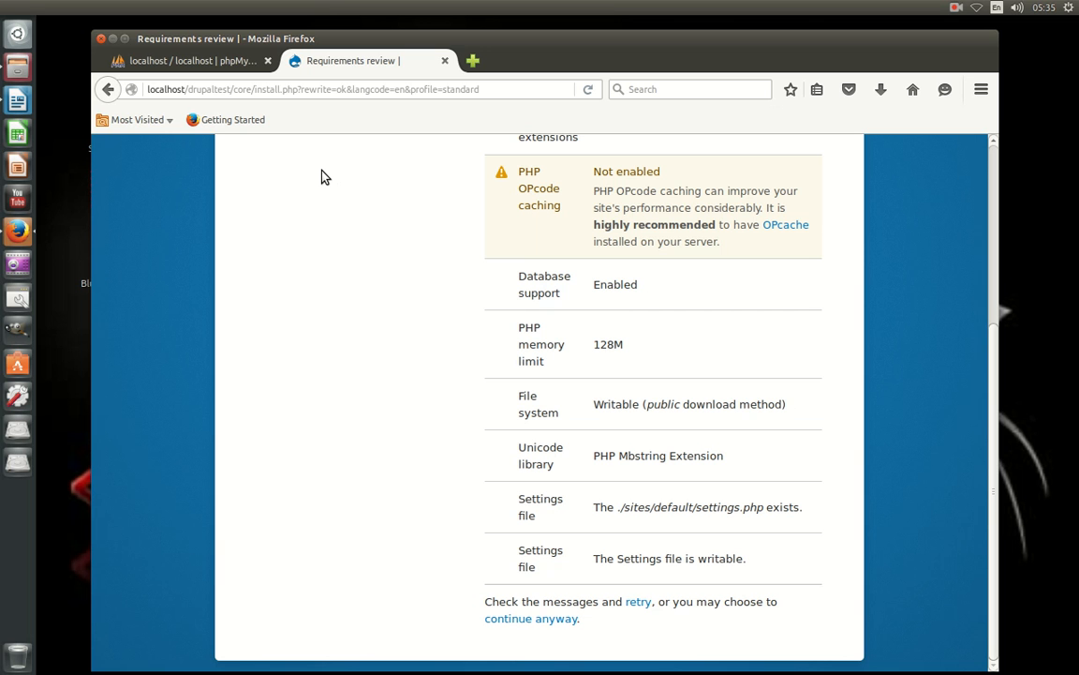
click(17, 69)
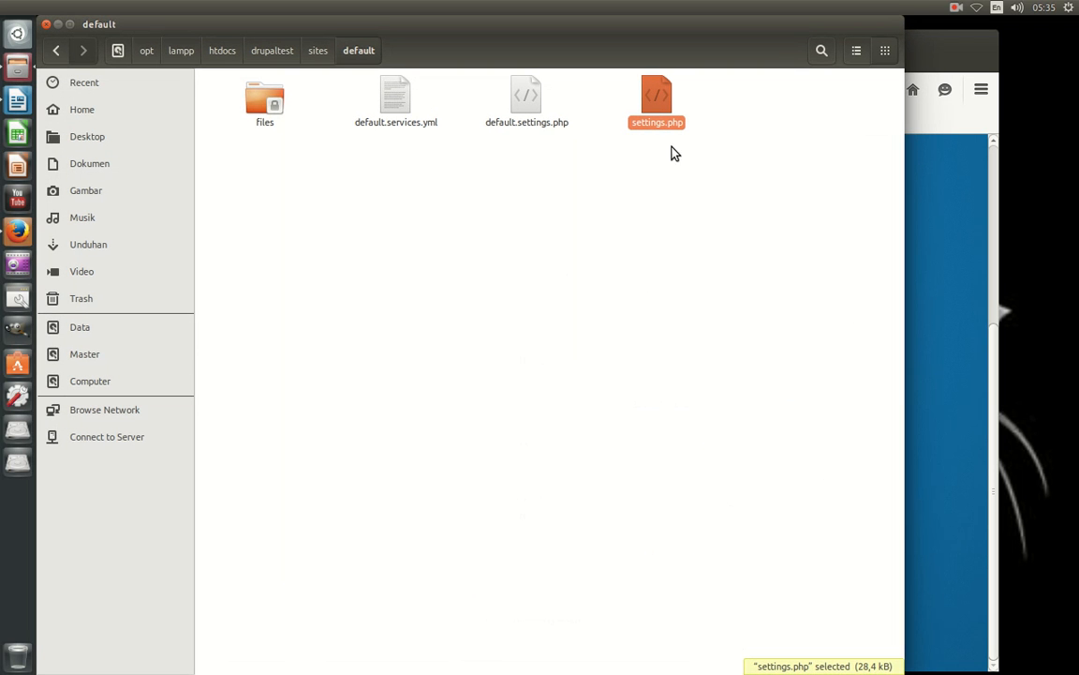
Set the default folder's Owner access to Access files only.
click(56, 49)
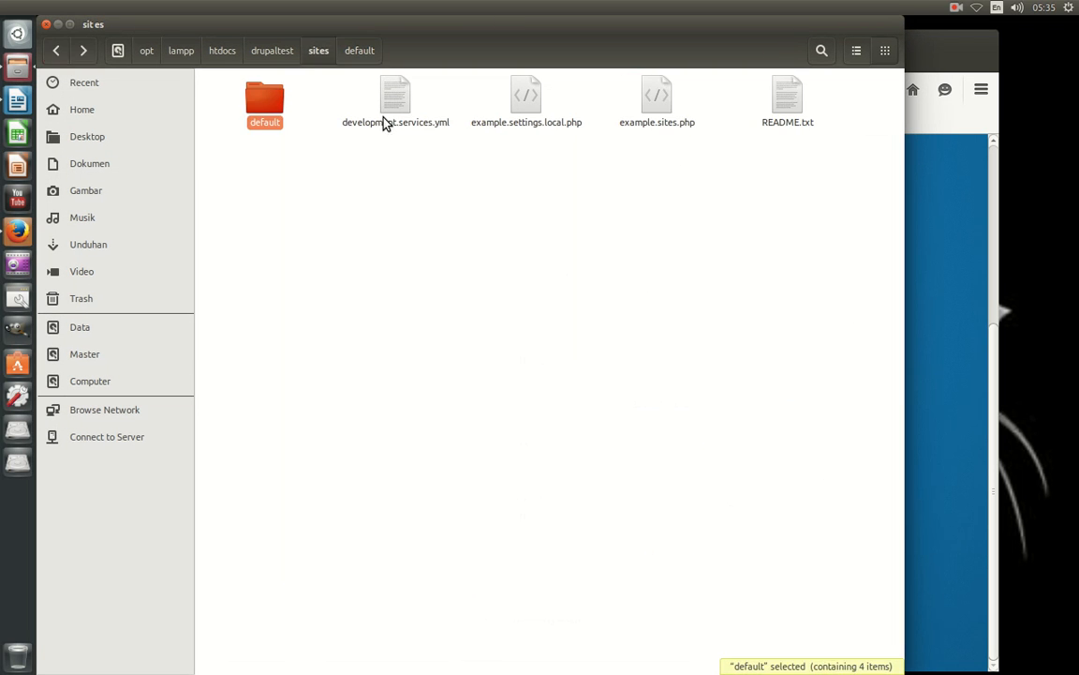
right_click(255, 111)
click(316, 405)
click(464, 218)
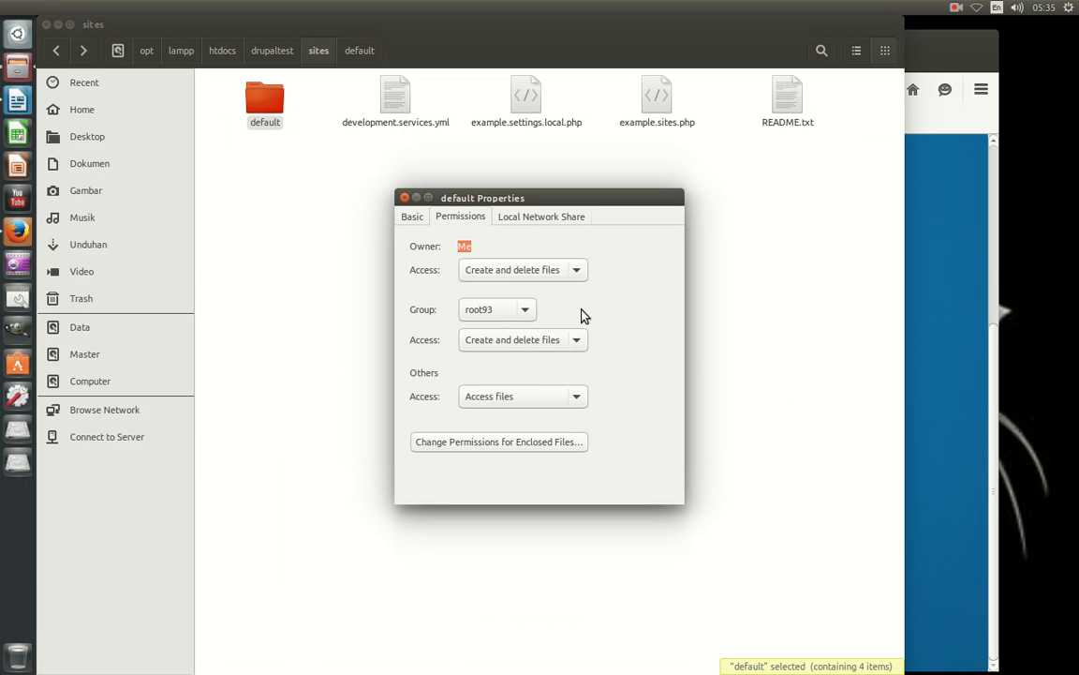
click(576, 271)
click(575, 256)
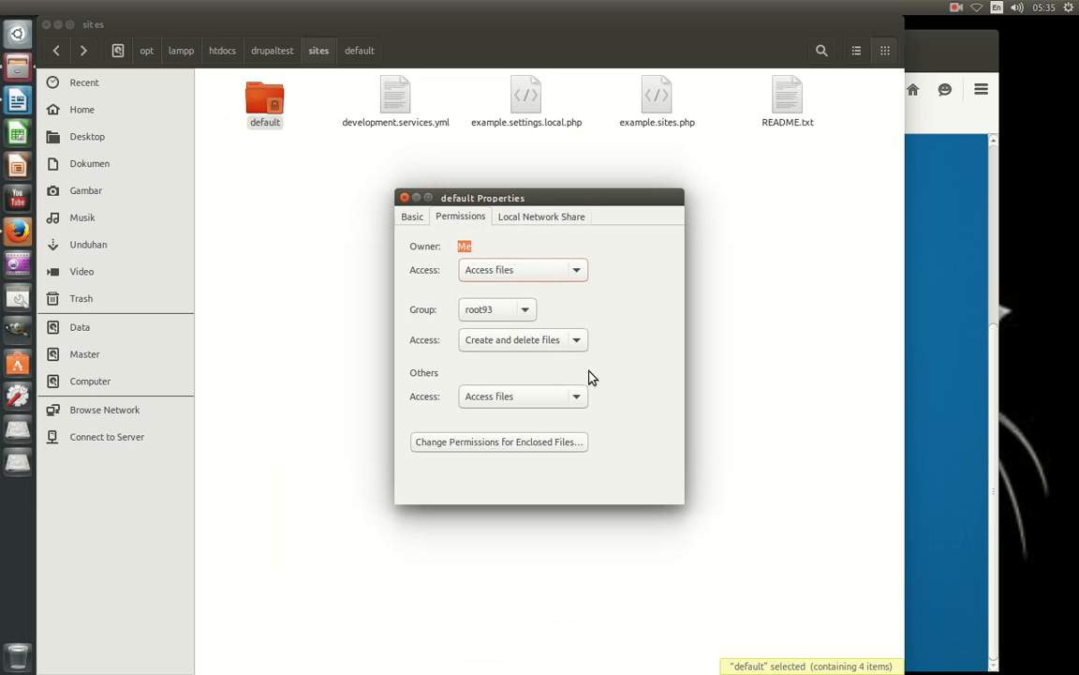
click(405, 198)
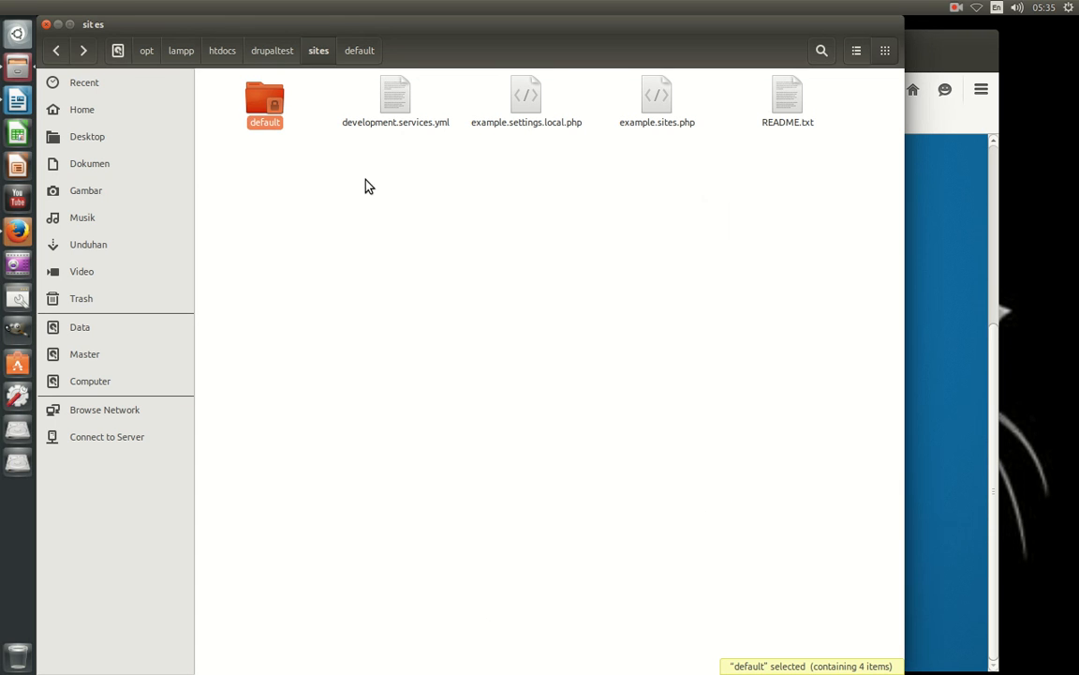
Set the sites folder's Owner access to Access files only.
click(57, 50)
right_click(655, 101)
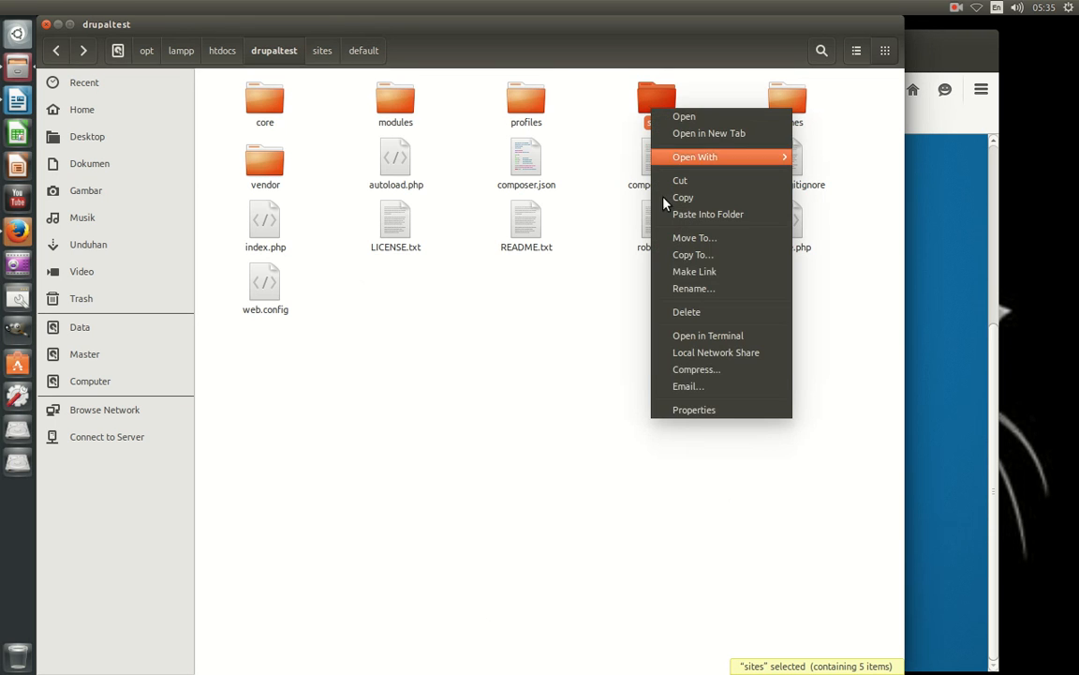
click(687, 409)
click(462, 219)
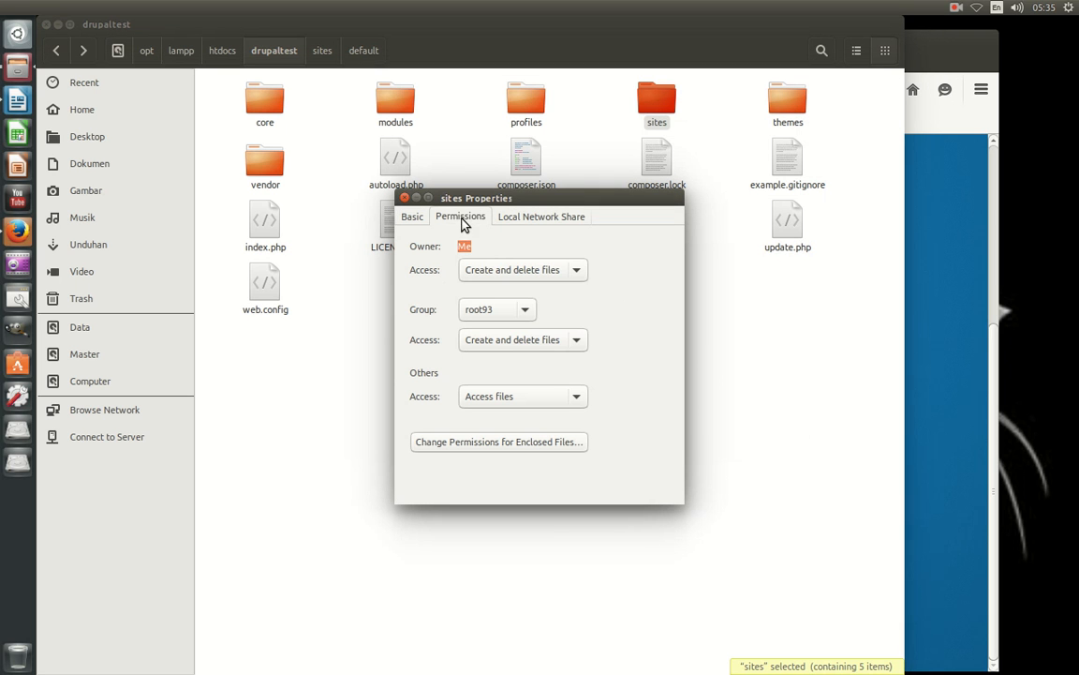
click(521, 269)
click(521, 248)
click(405, 197)
Make settings.php in sites/default Read-only for both owner and others.
double_click(670, 110)
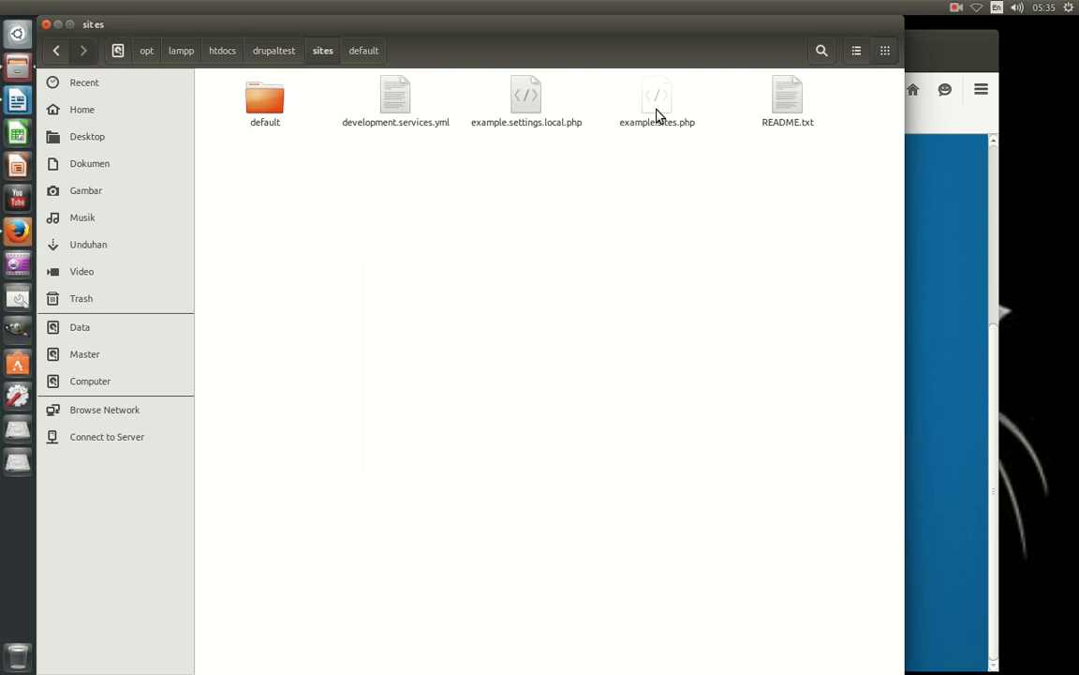
double_click(268, 103)
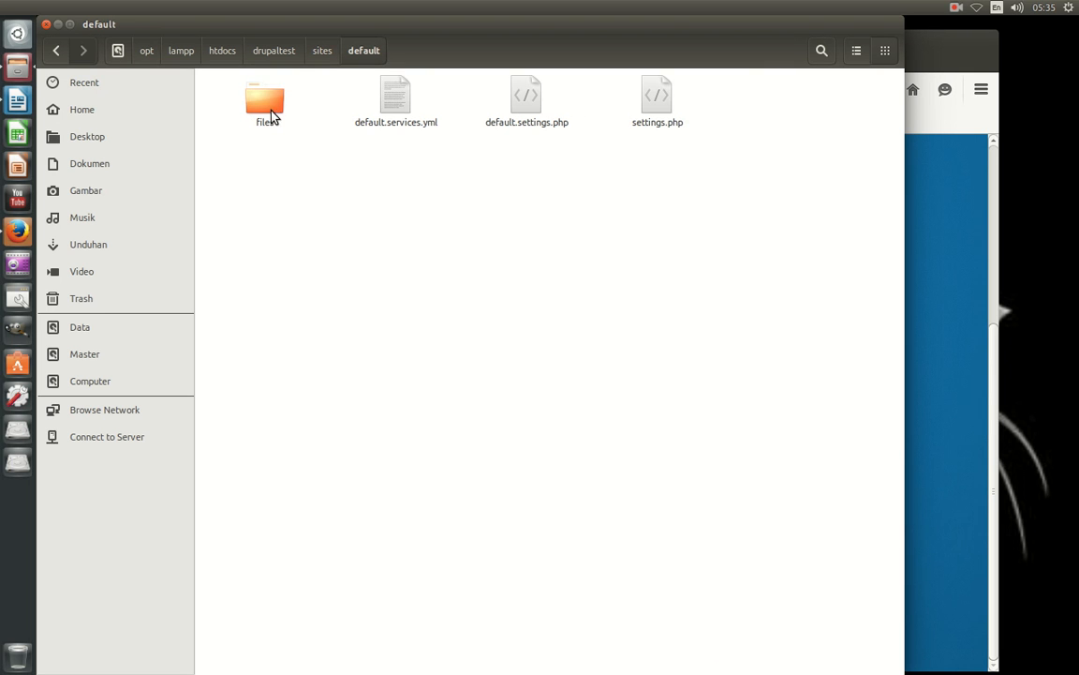
right_click(667, 121)
click(719, 355)
click(430, 192)
click(506, 371)
click(494, 348)
click(500, 245)
click(493, 227)
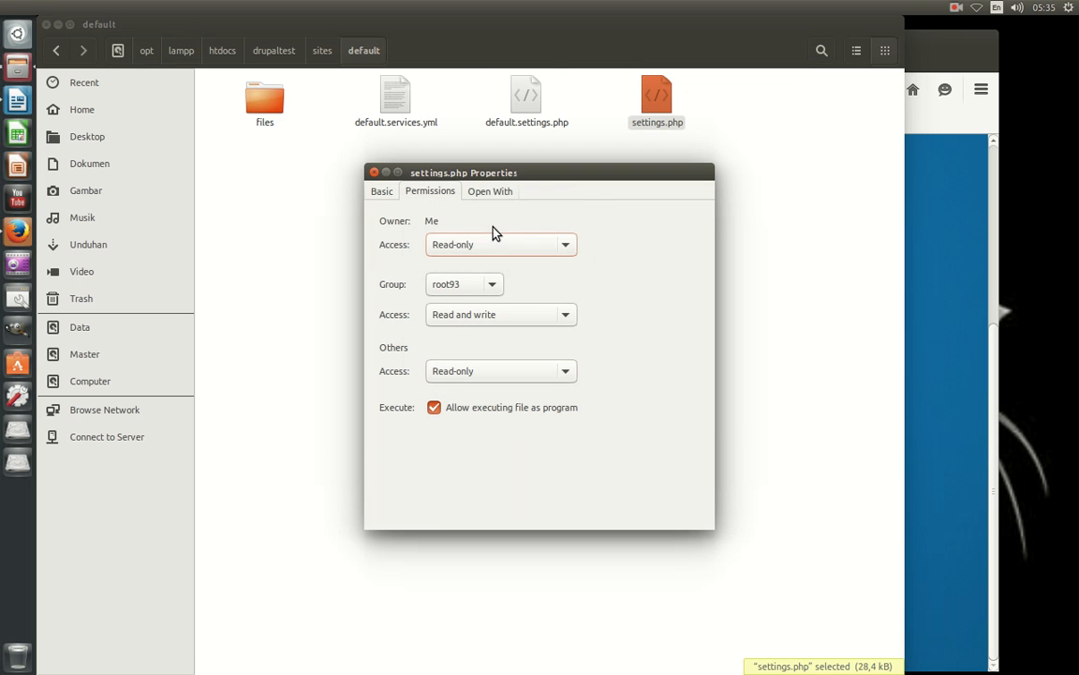
click(374, 174)
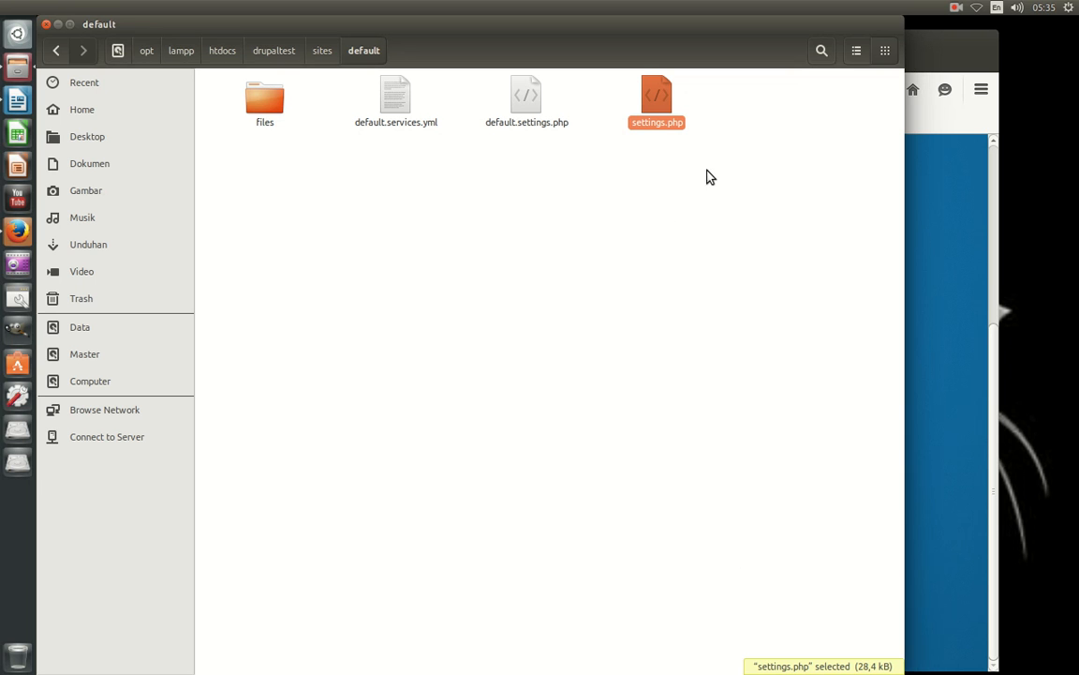
click(47, 25)
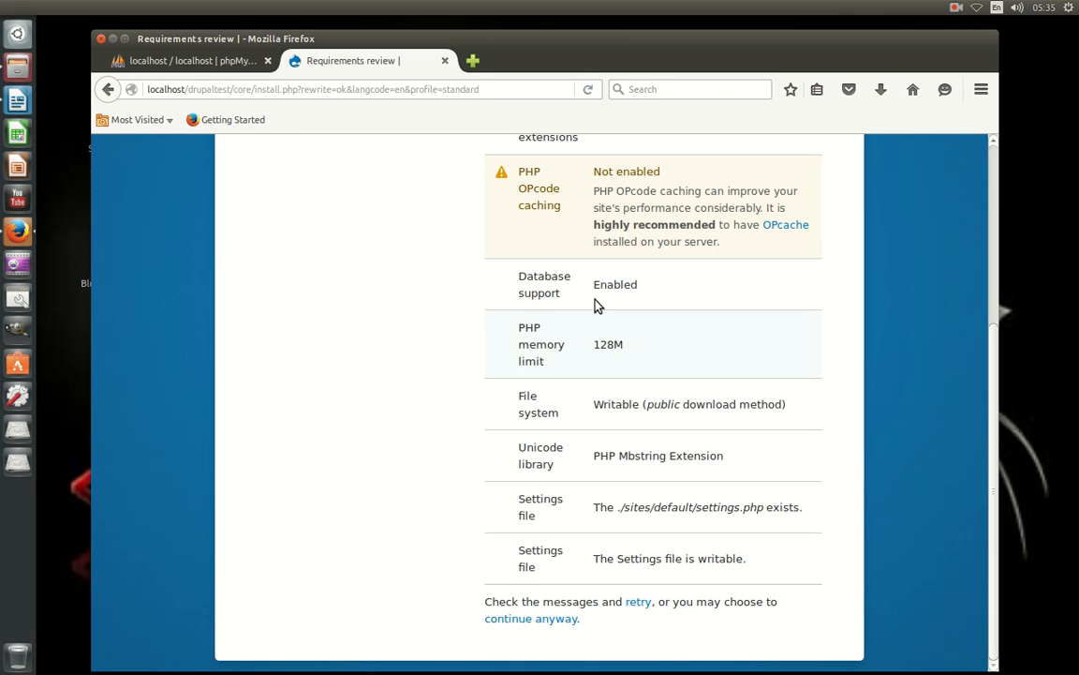
Reload Drupal's requirements page, which again flags the settings file as not writable.
right_click(381, 285)
click(469, 298)
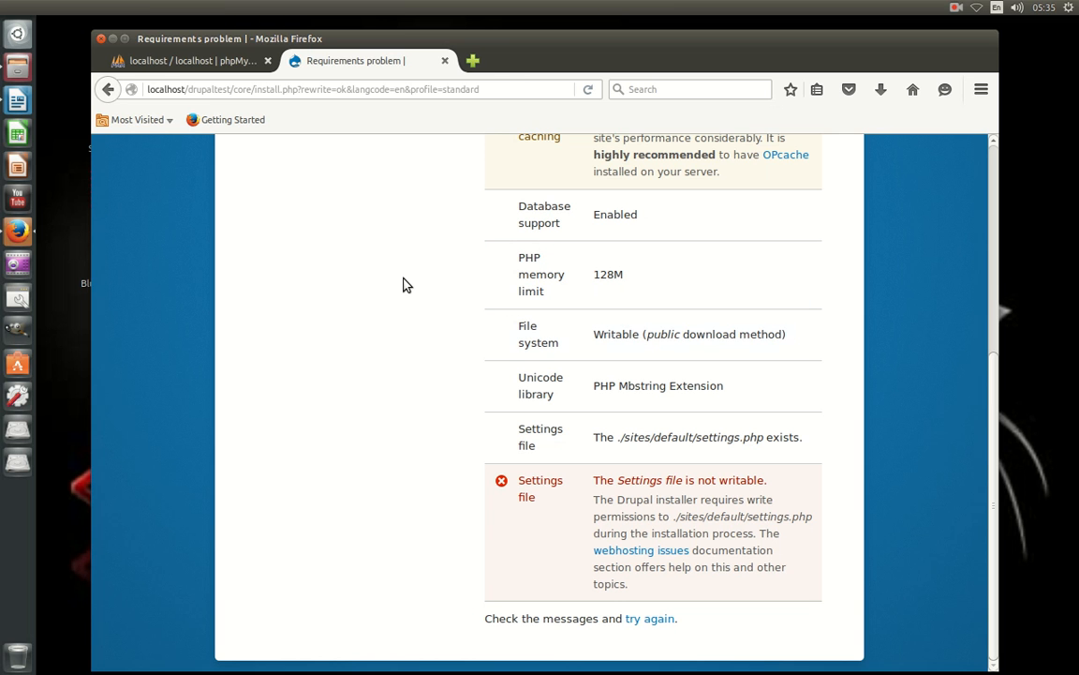
click(18, 75)
Set settings.php Owner and Others access to Read and write.
right_click(659, 129)
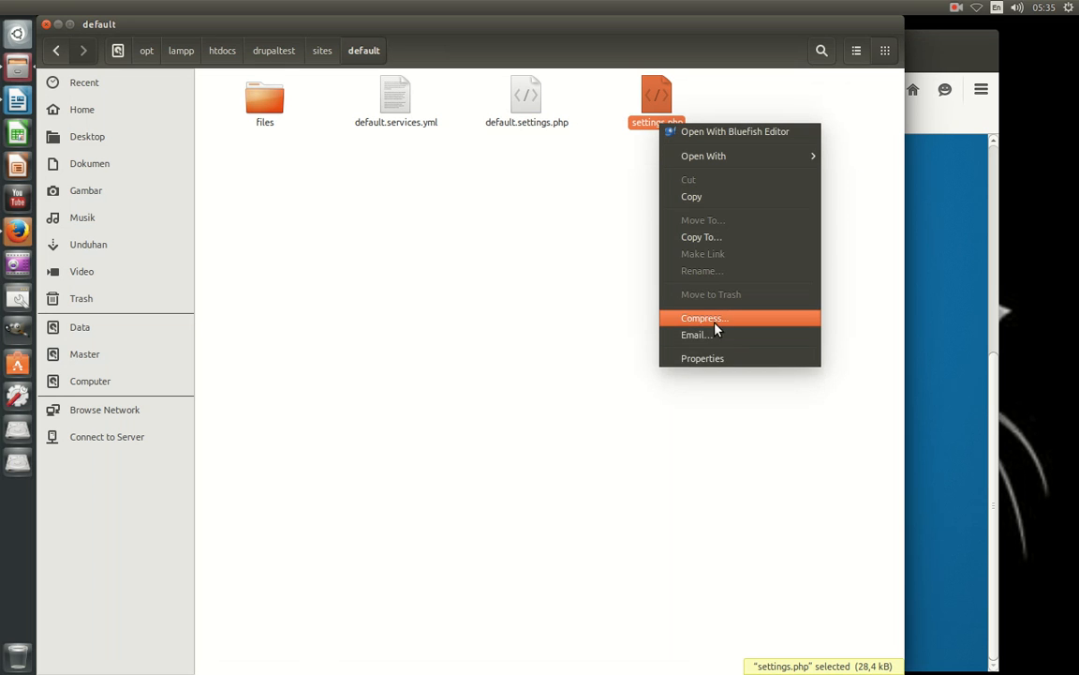
click(704, 358)
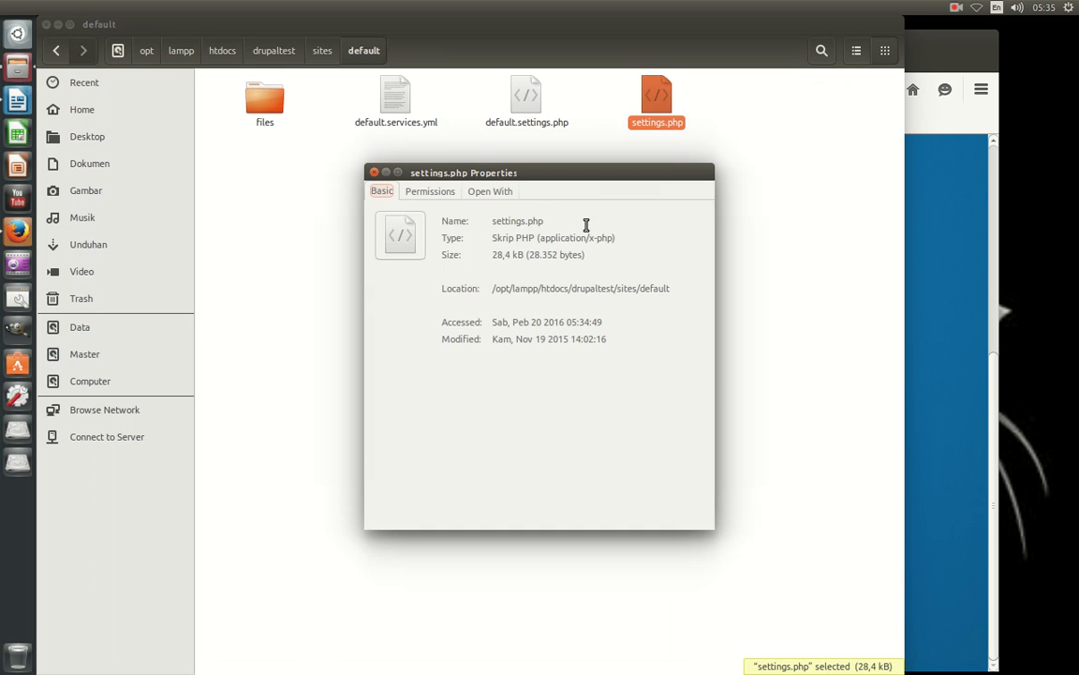
click(432, 193)
click(473, 244)
click(469, 263)
click(465, 373)
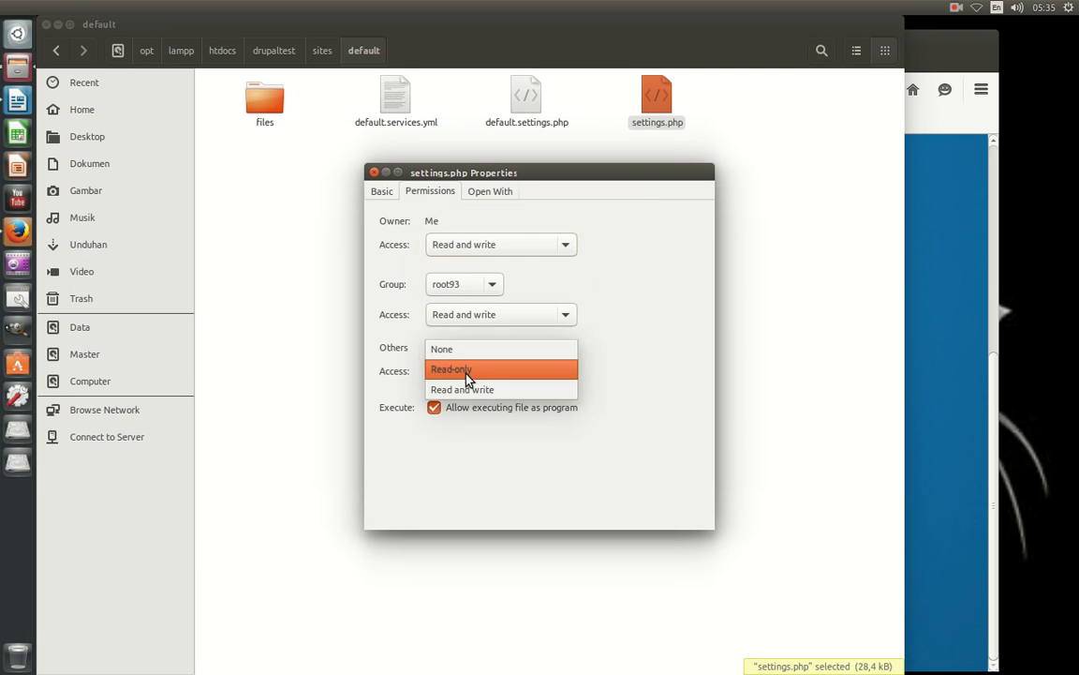
click(464, 397)
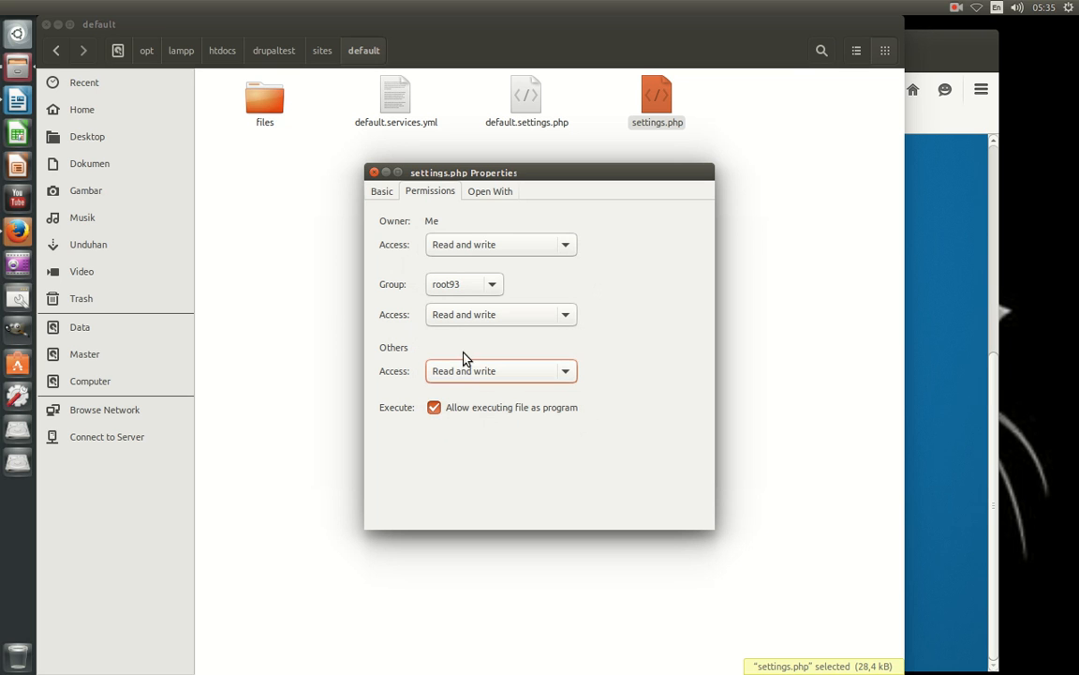
Close the settings.php Properties dialog and reload Drupal's requirements check.
click(374, 173)
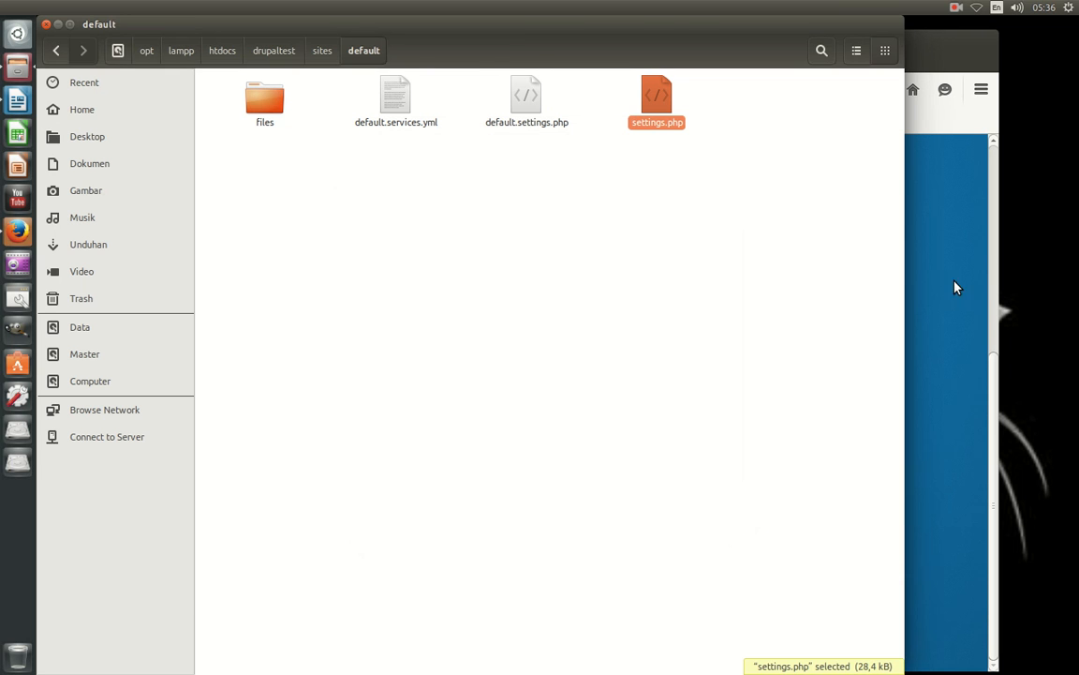
click(963, 294)
right_click(703, 235)
click(789, 257)
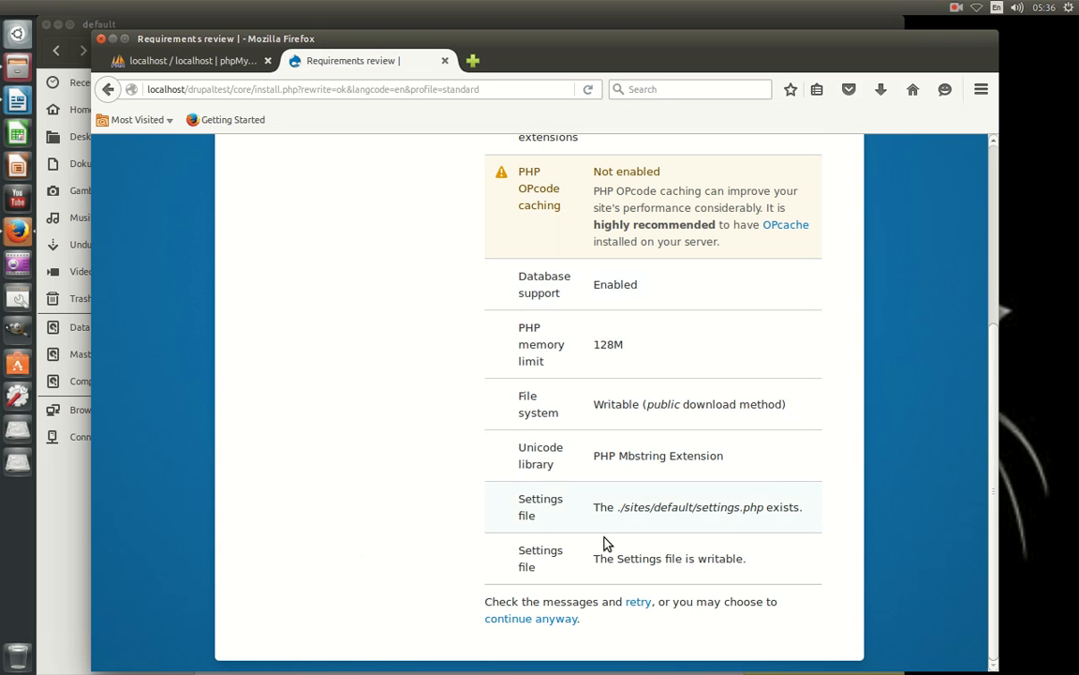
Continue to Database configuration and check the drupaltest database name in phpMyAdmin.
click(555, 618)
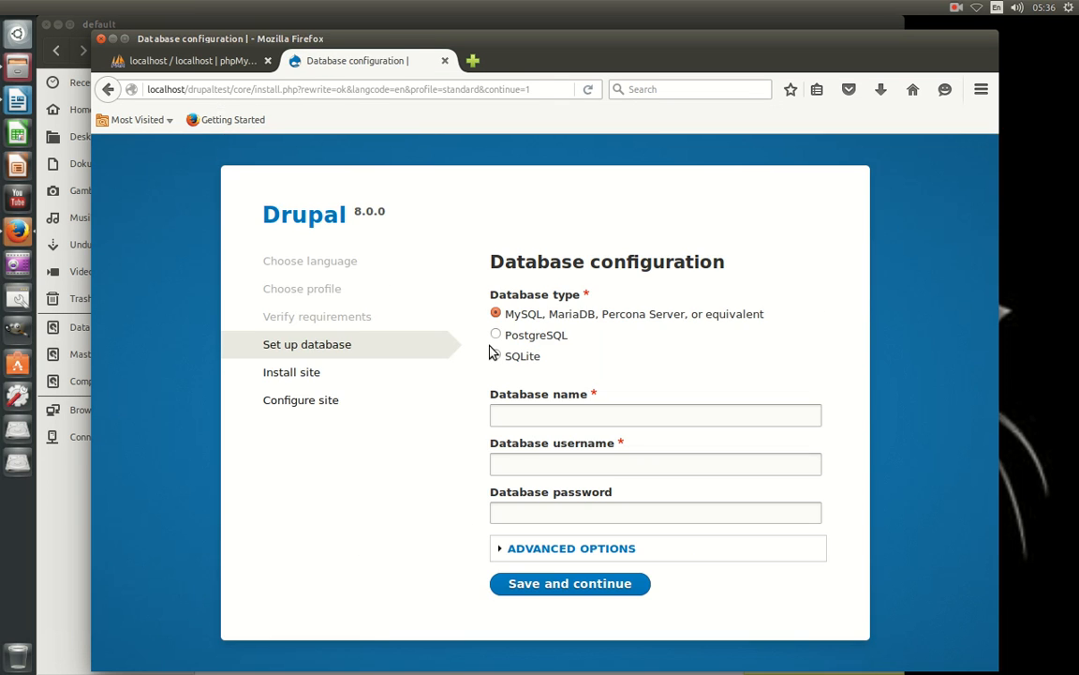
click(536, 416)
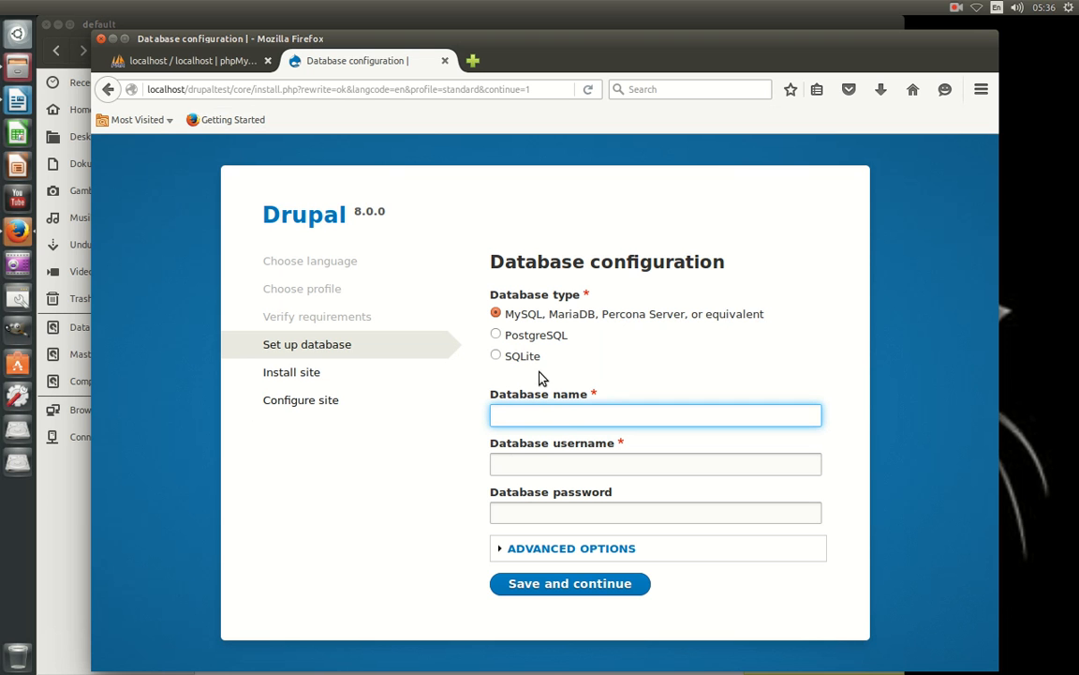
click(217, 60)
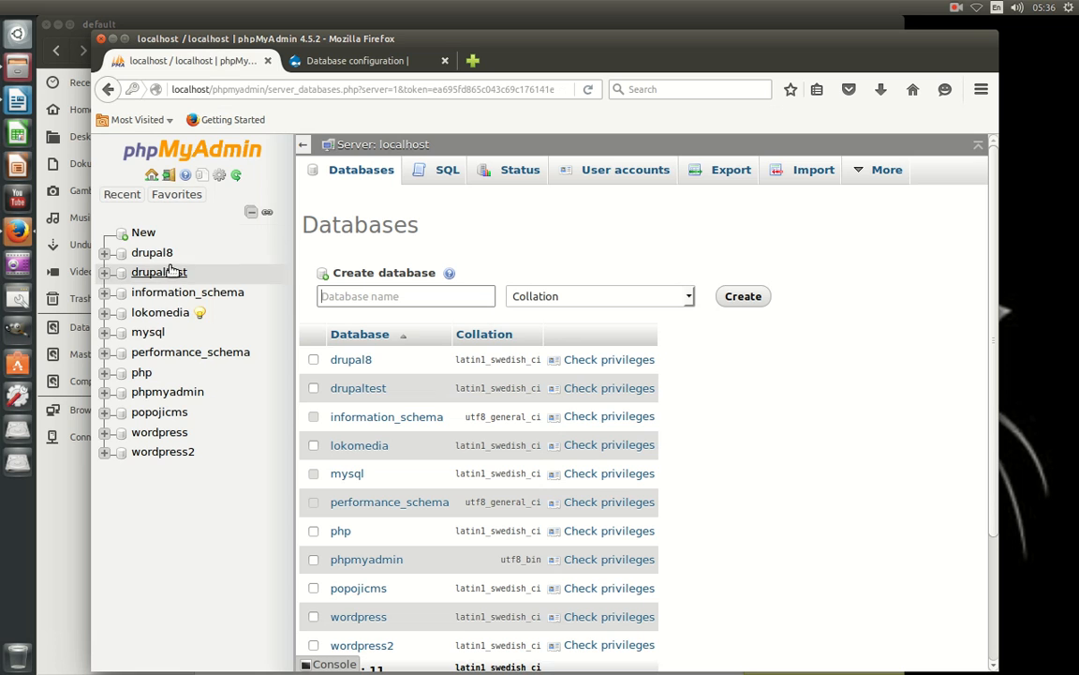
Enter database name drupaltes plus the database username and password in Drupal's form.
click(365, 60)
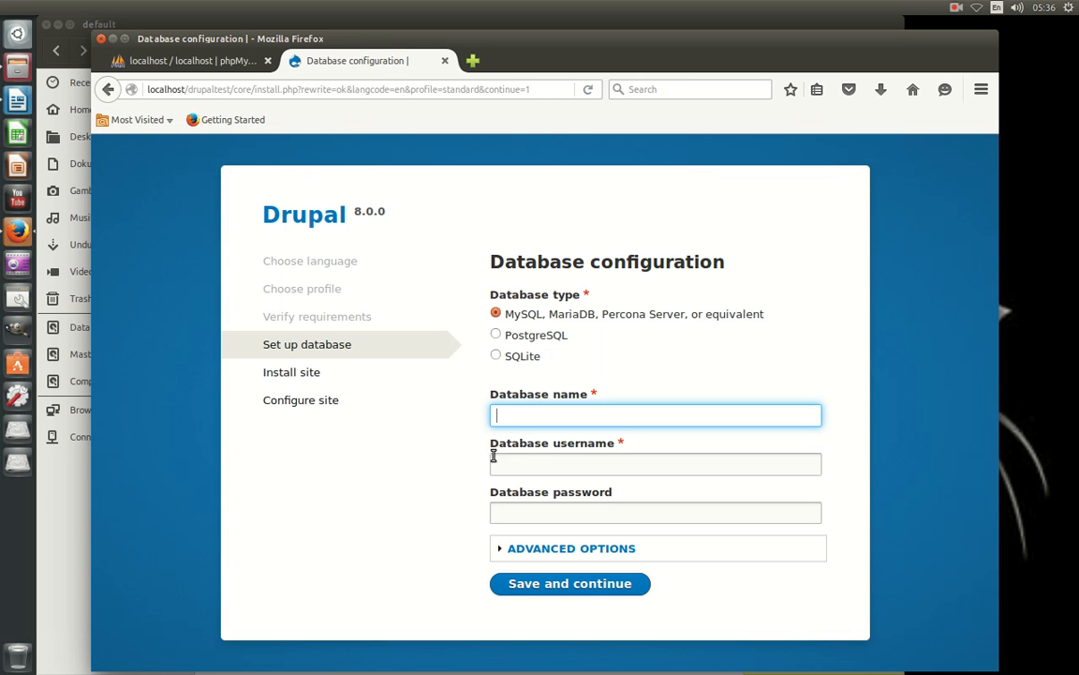
text(drupaltes)
key(Tab)
text(root)
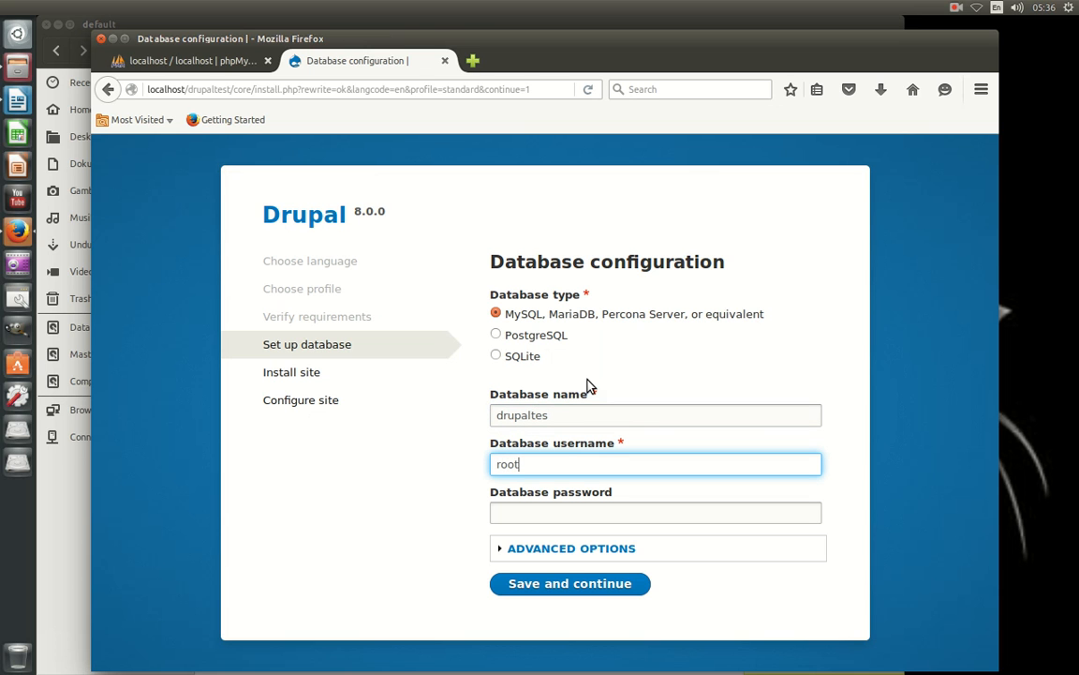
key(Tab)
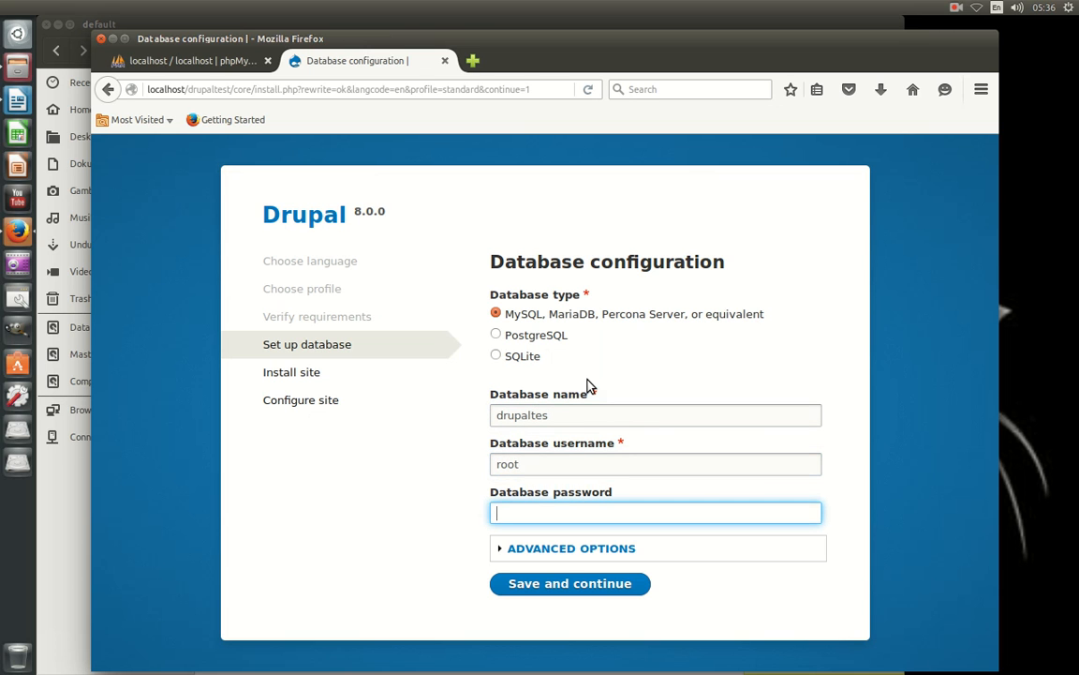
text(•••••••••)
Confirm host localhost and port 3306 under Advanced Options, save, and decline saving the login.
click(542, 550)
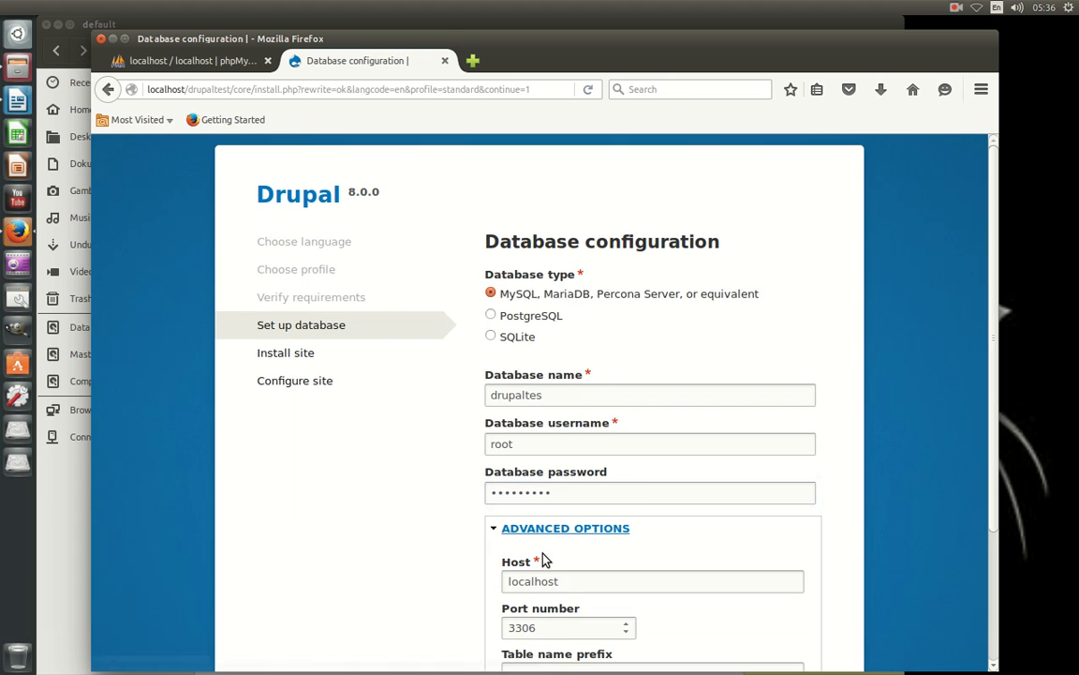
scroll(542, 560, down, 3)
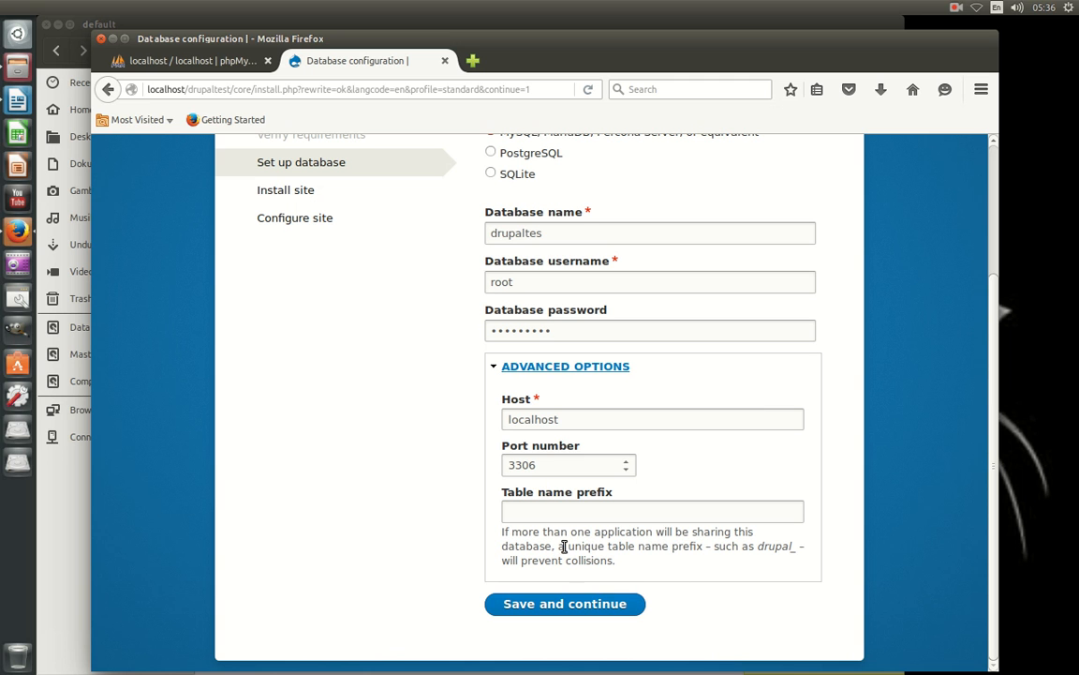
click(558, 465)
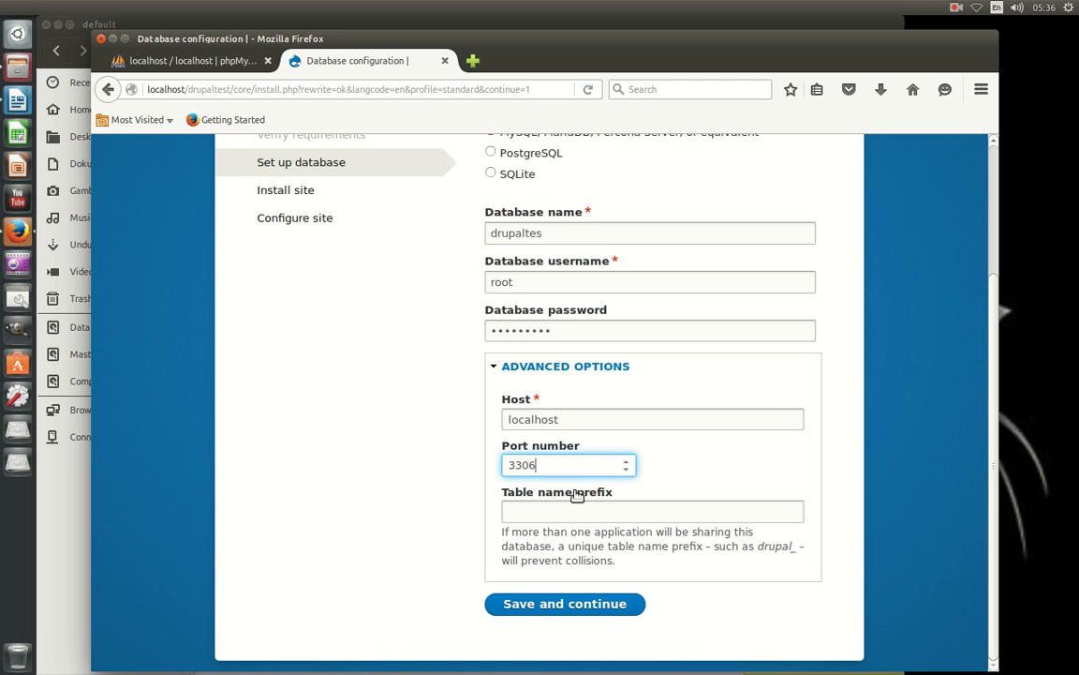
click(578, 605)
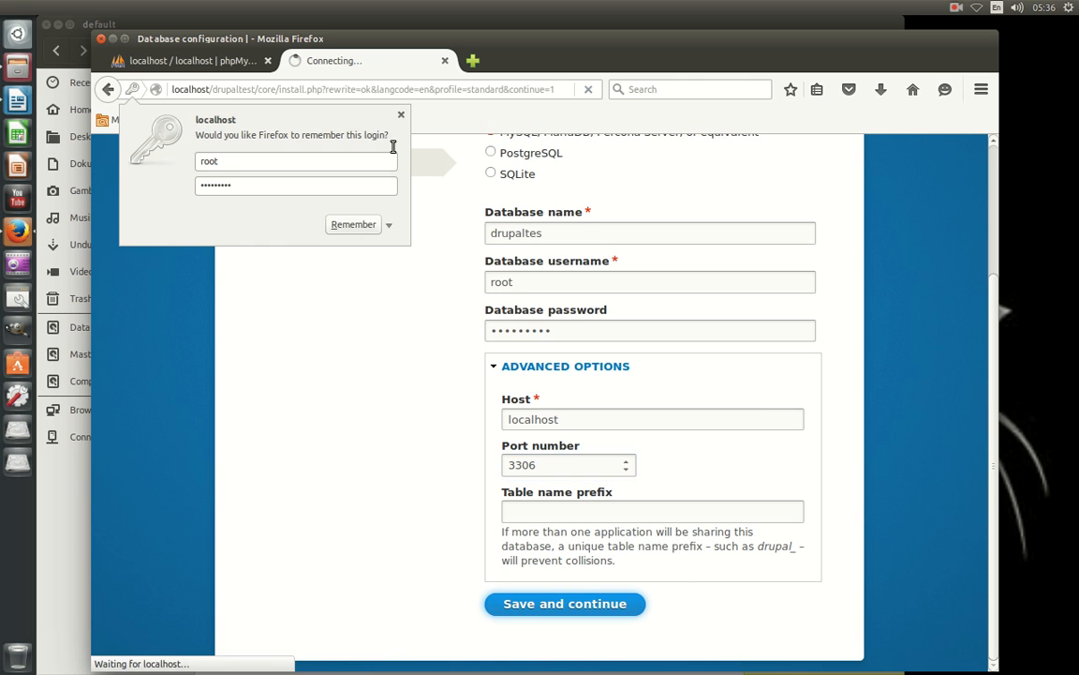
click(401, 114)
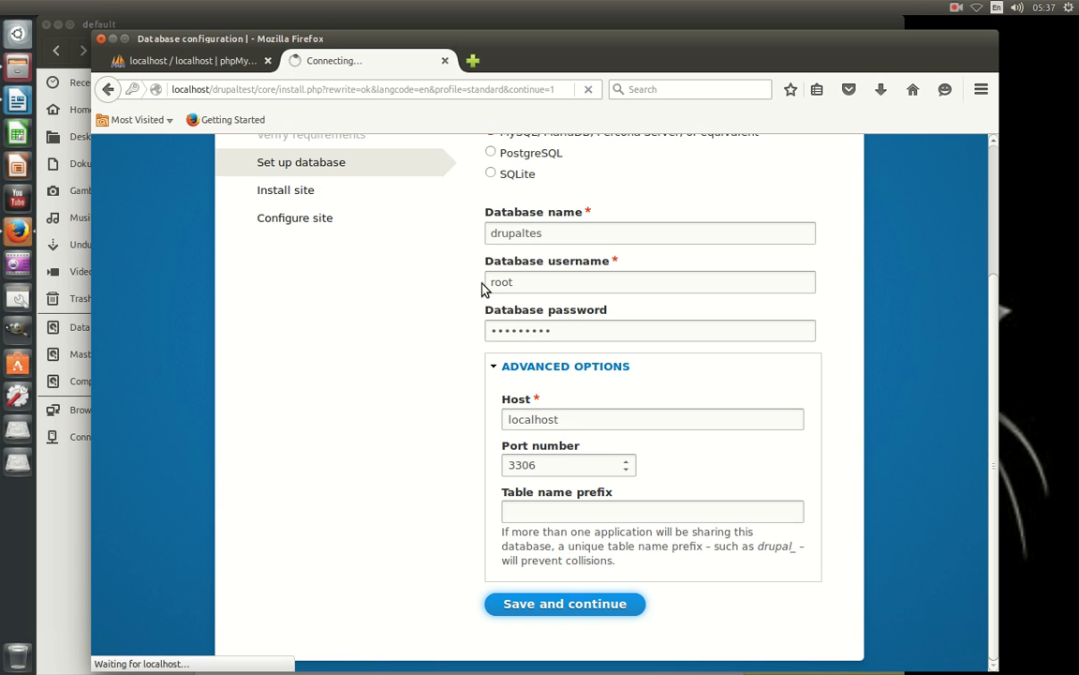
drag(564, 47, 570, 136)
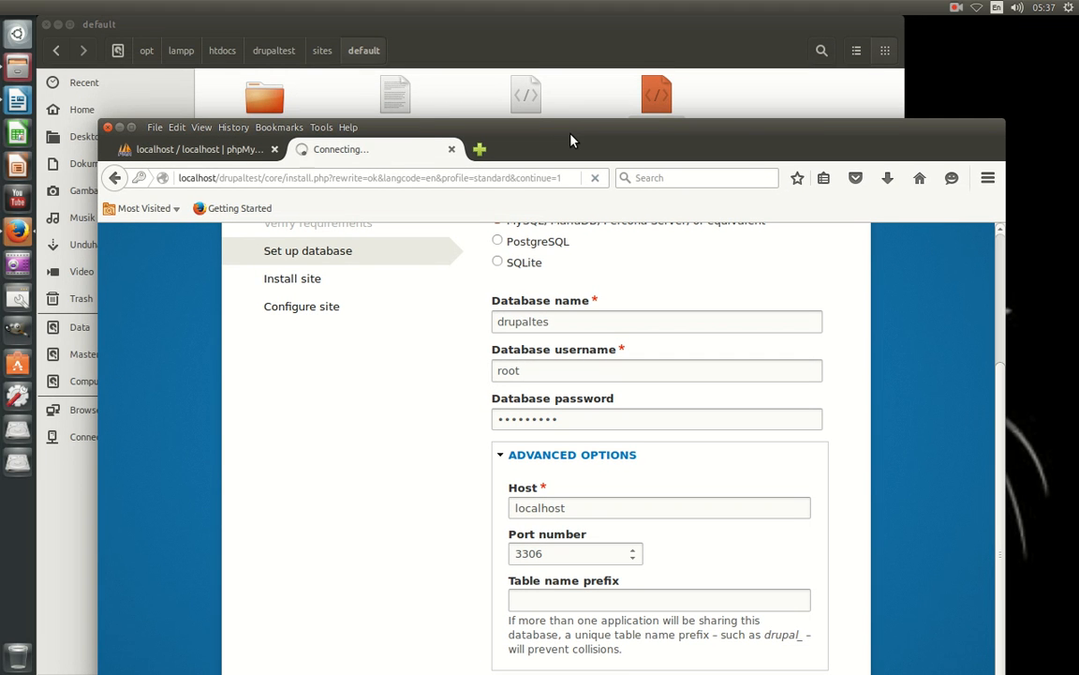
drag(571, 140, 570, 95)
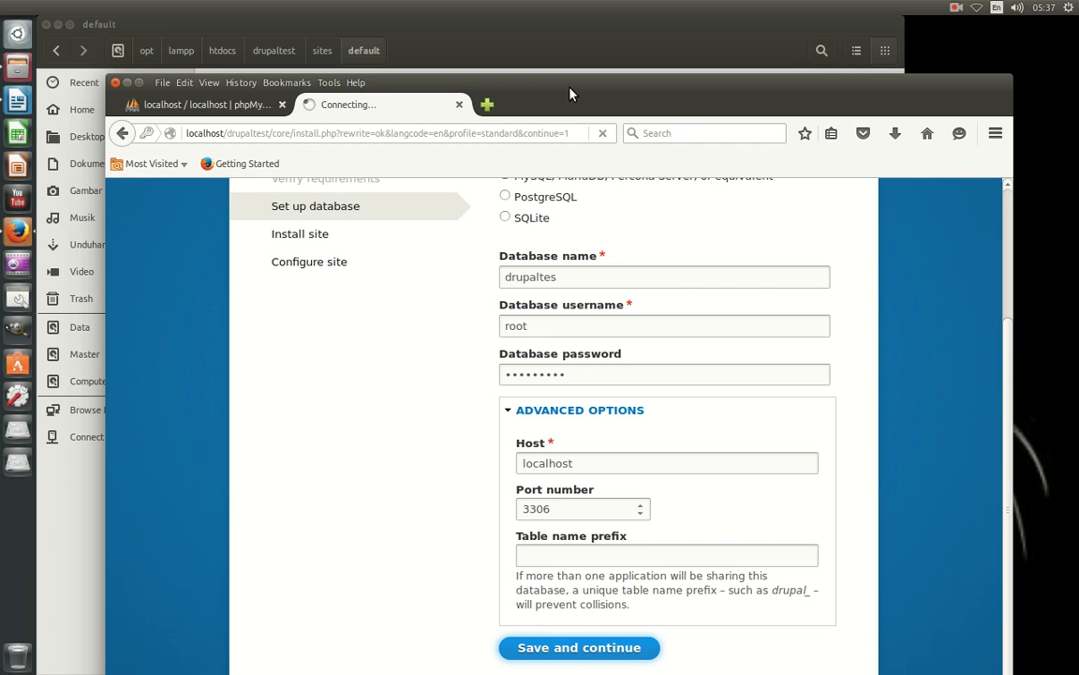
click(55, 31)
click(56, 26)
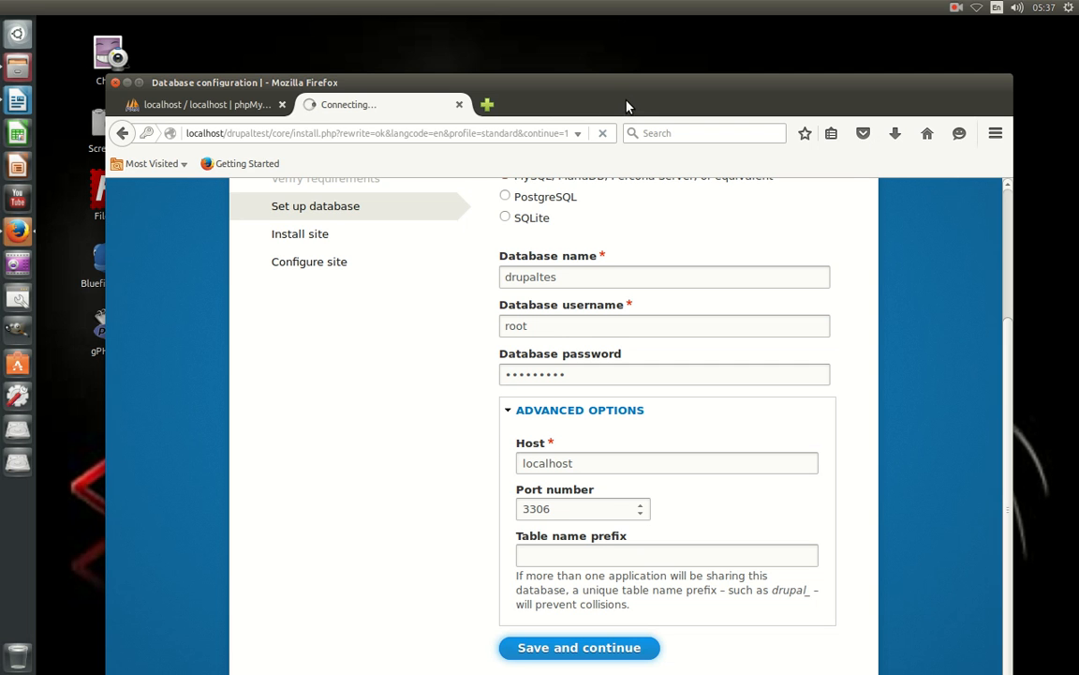
drag(625, 109, 721, 96)
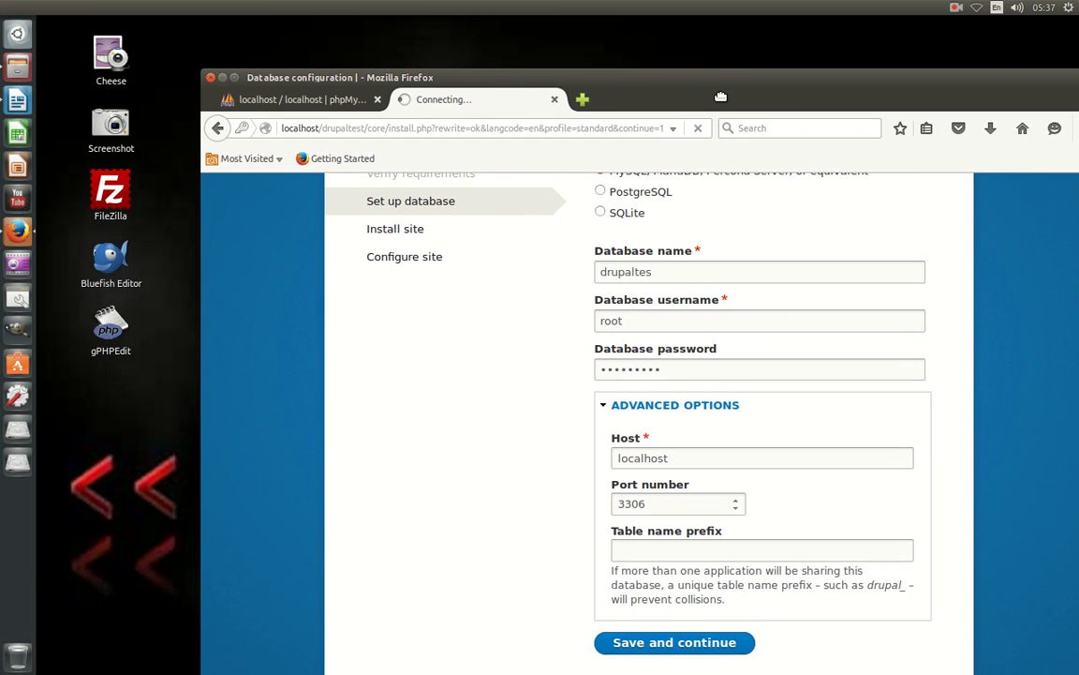
click(112, 66)
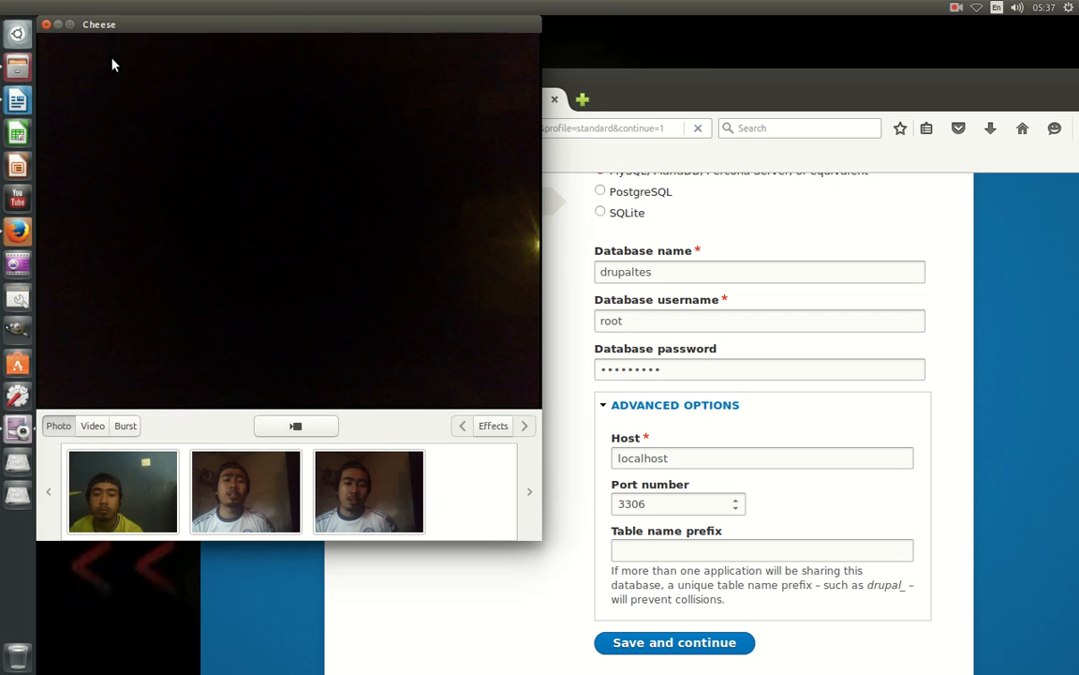
click(46, 24)
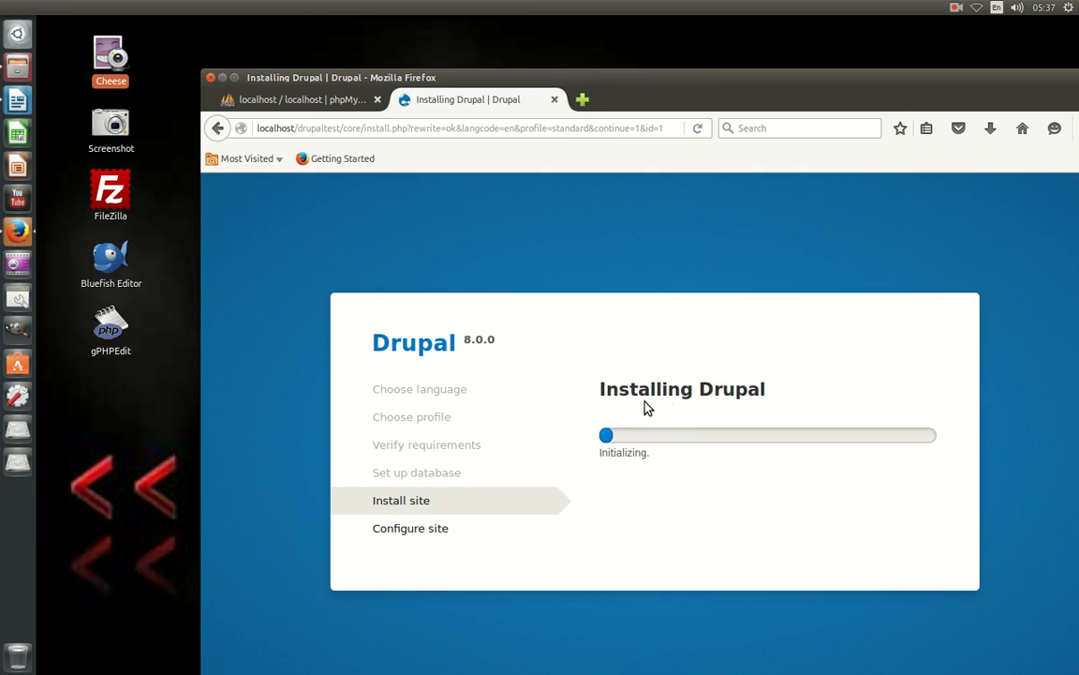
Move Firefox aside as installation reaches 3 of 40, and bring up Files at sites/default.
drag(720, 91, 695, 64)
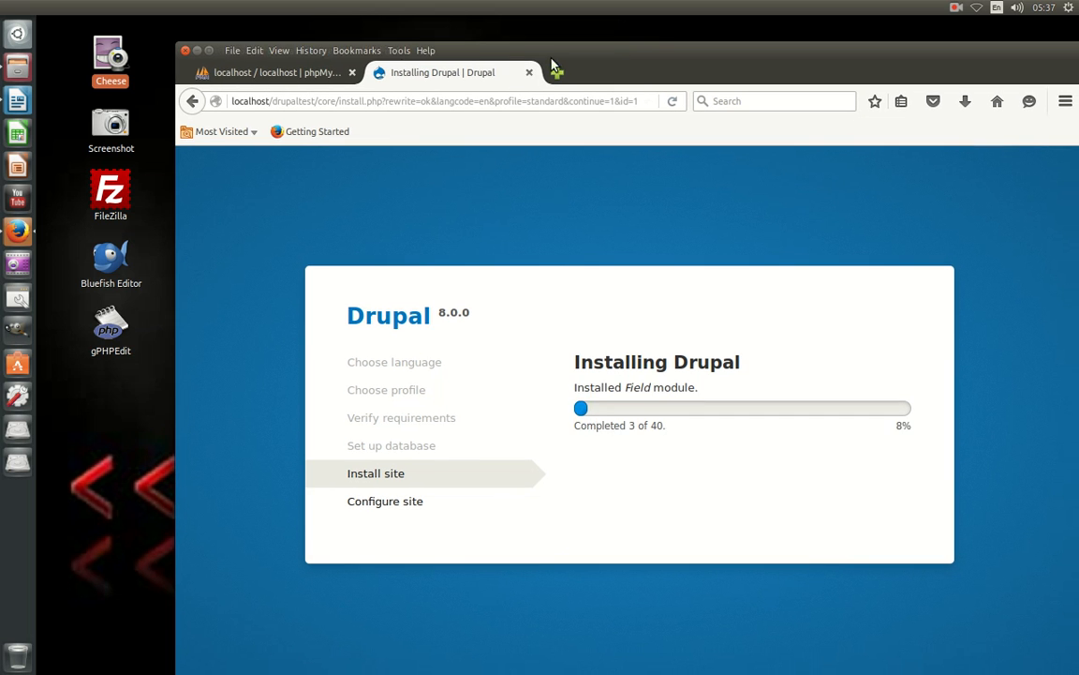
click(17, 68)
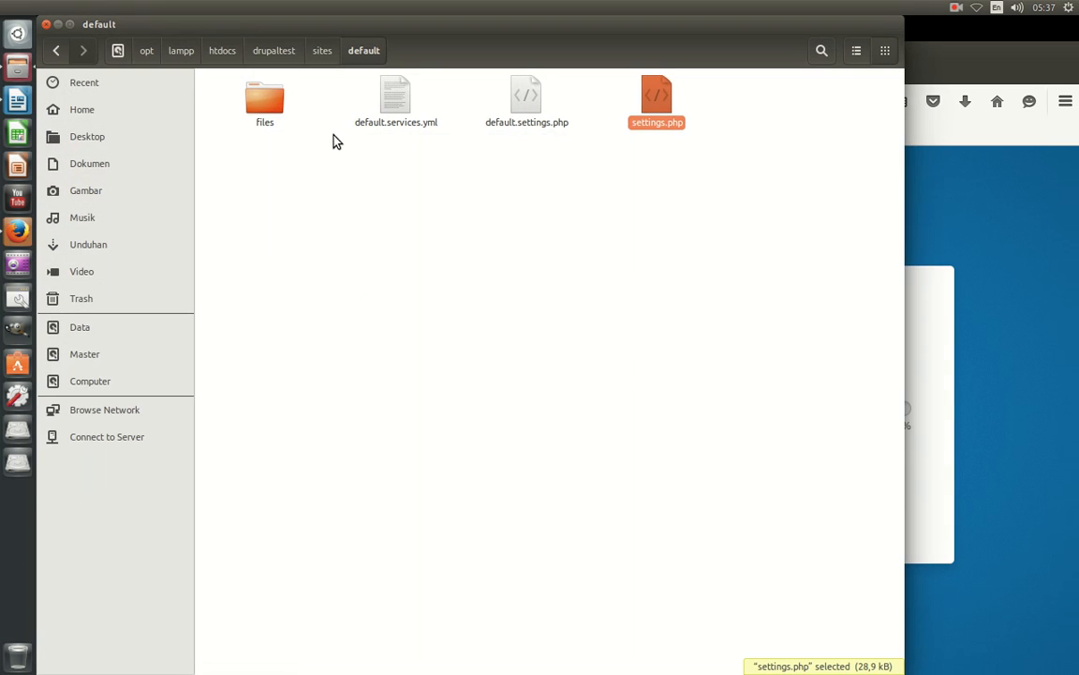
Check settings.php's permissions (read and write for everyone), then close the file manager.
right_click(637, 122)
click(709, 366)
click(430, 191)
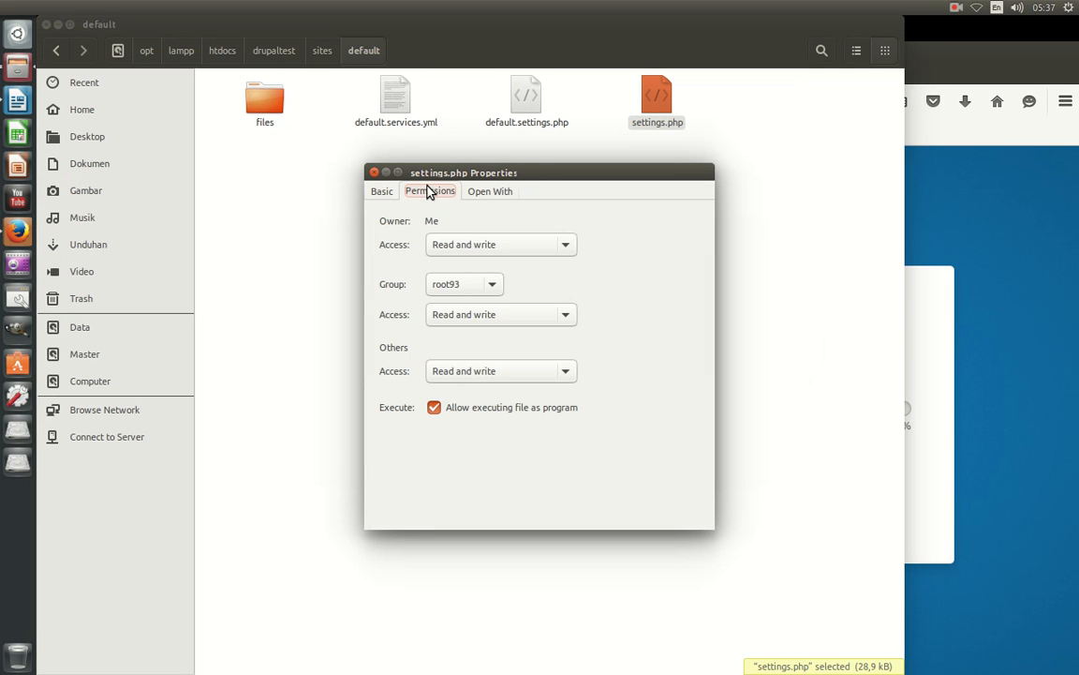
click(374, 172)
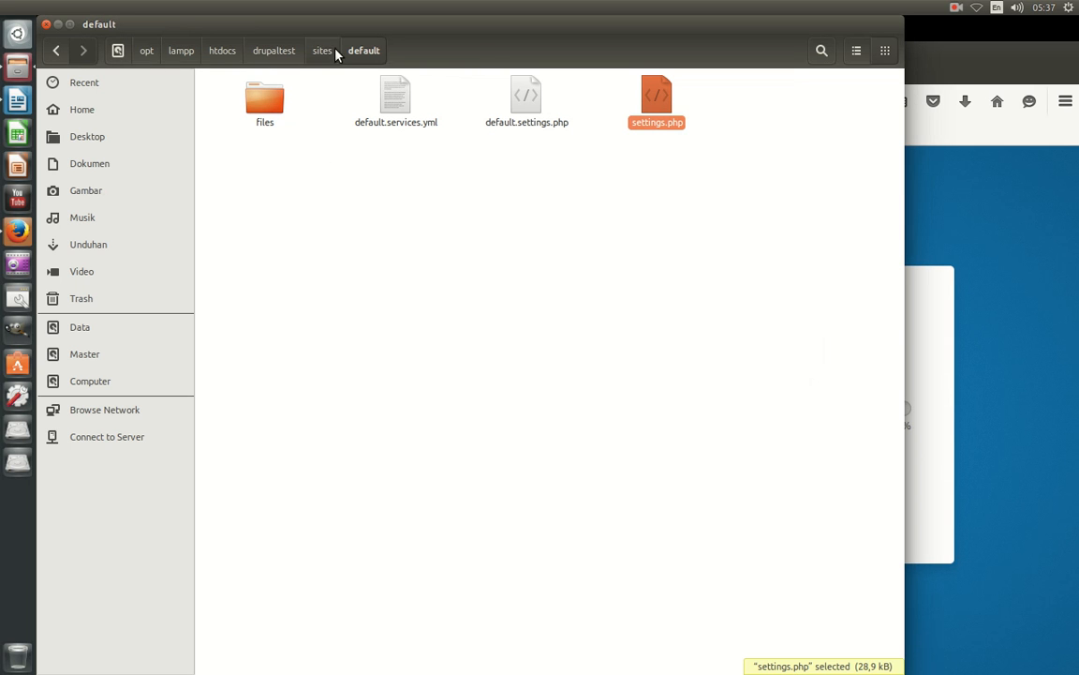
click(46, 25)
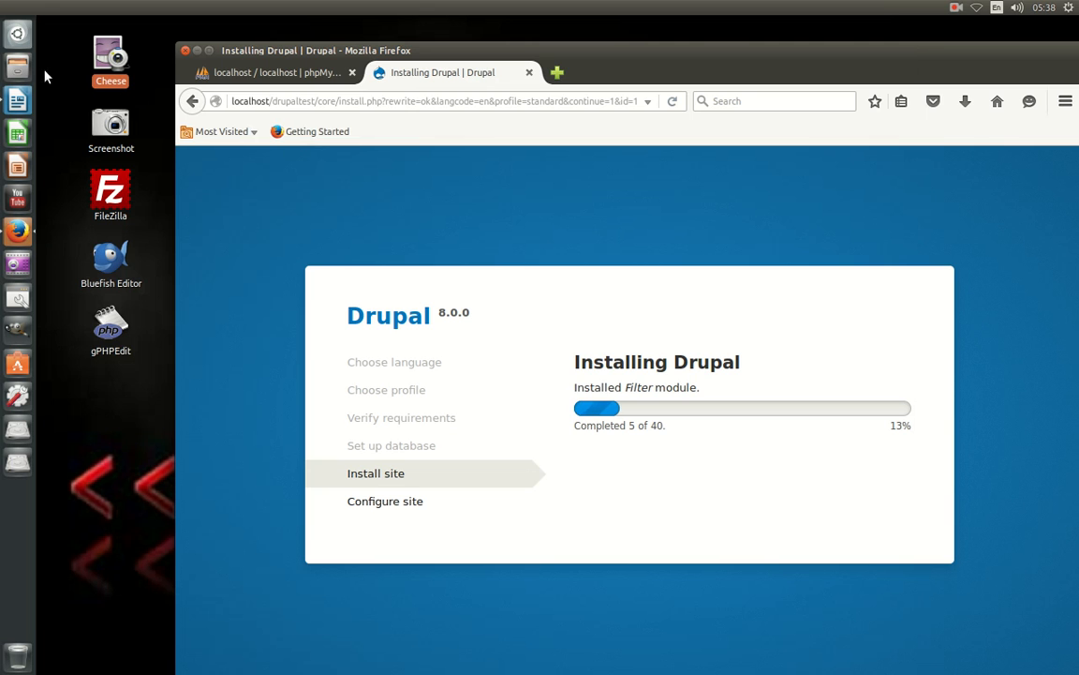
Open Files and browse from the computer root to /opt/lampp.
click(17, 66)
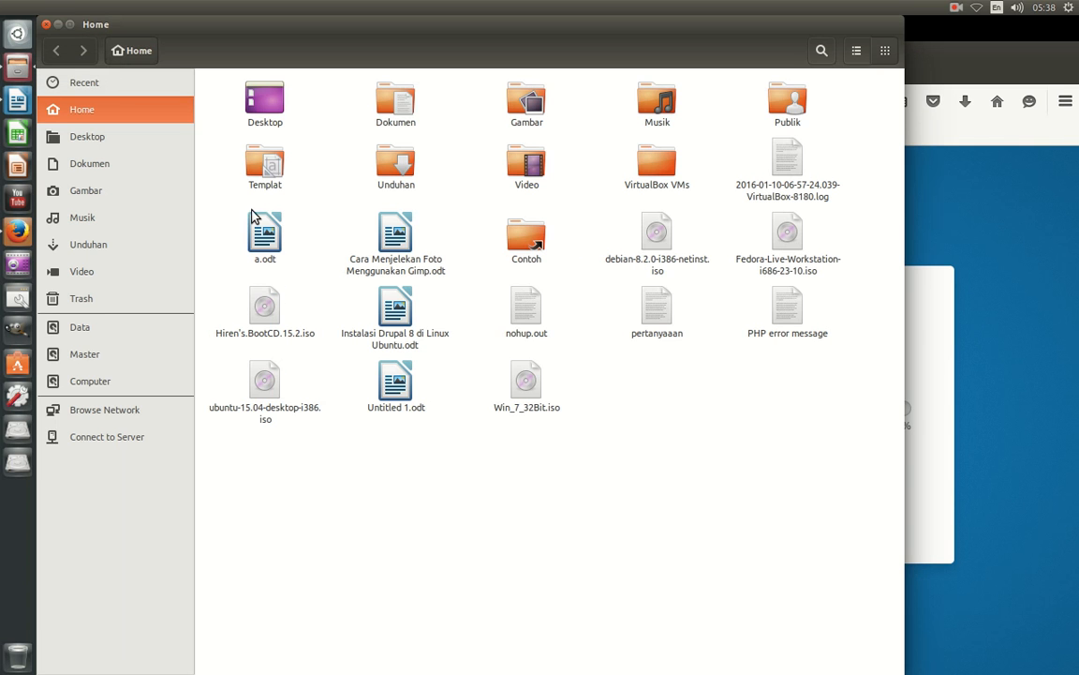
click(127, 382)
double_click(265, 227)
double_click(269, 111)
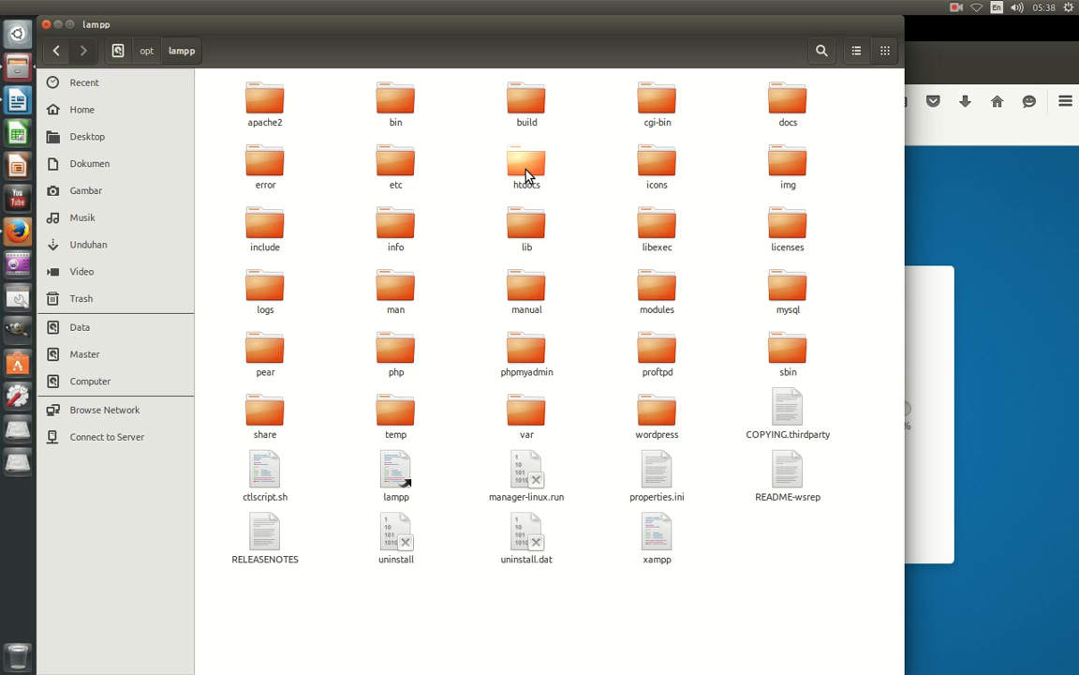
Review the htdocs folder's permissions in its Properties, then close Files.
click(528, 176)
right_click(528, 176)
click(570, 451)
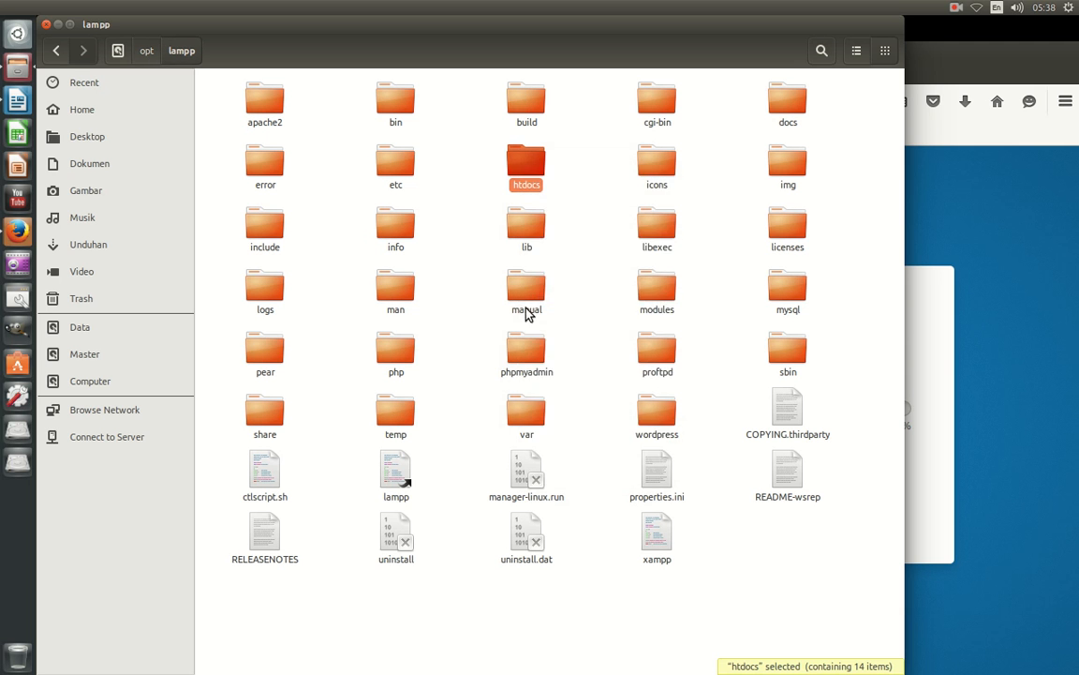
click(473, 219)
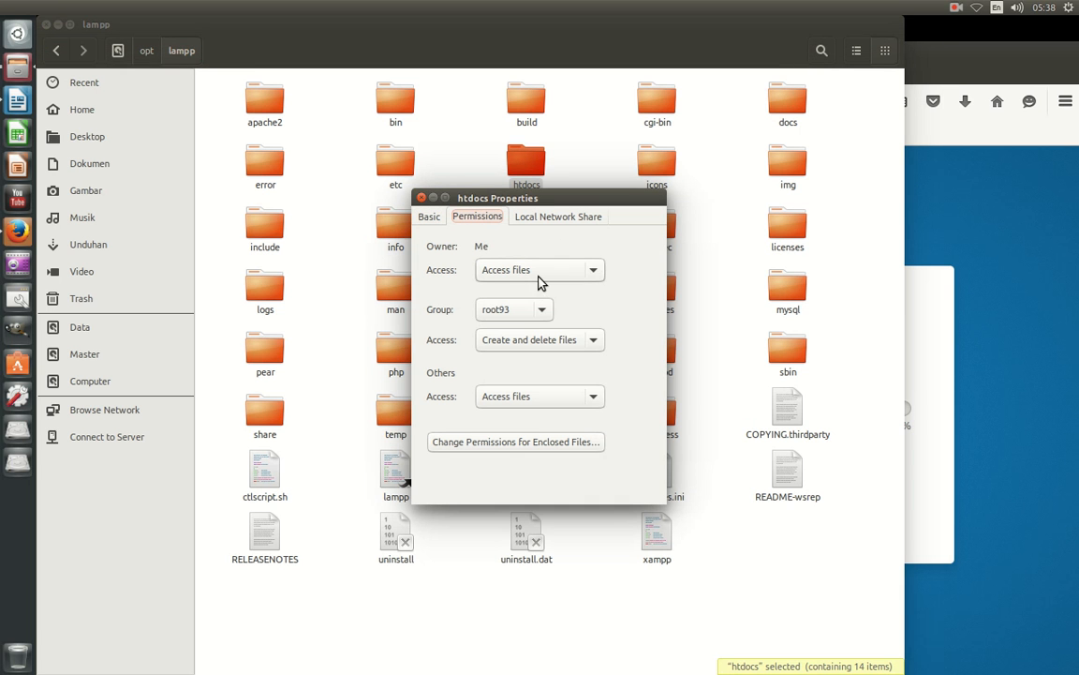
click(420, 198)
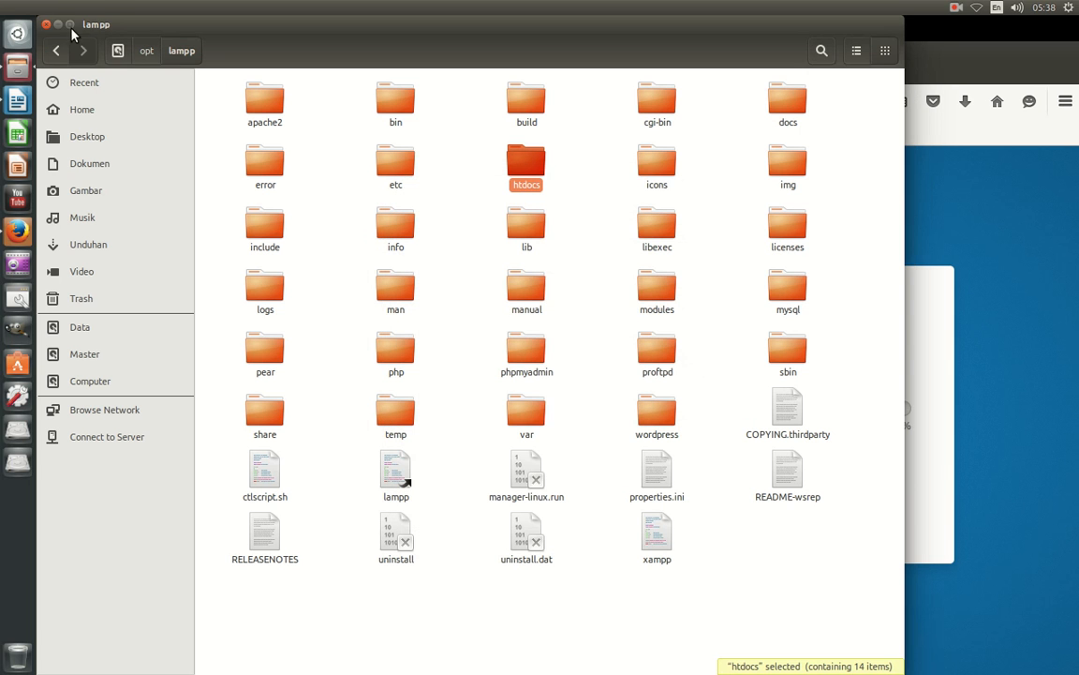
click(45, 24)
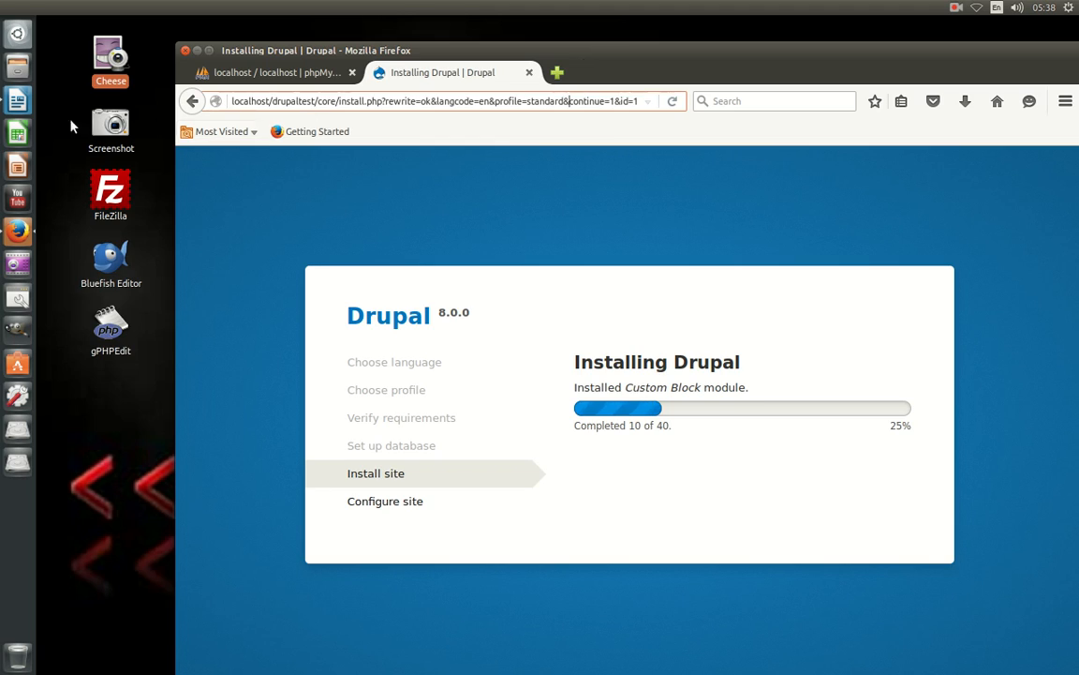
Bring the 'Instalasi Drupal 8 di Linux Ubuntu' guide in LibreOffice Writer to the front.
click(16, 99)
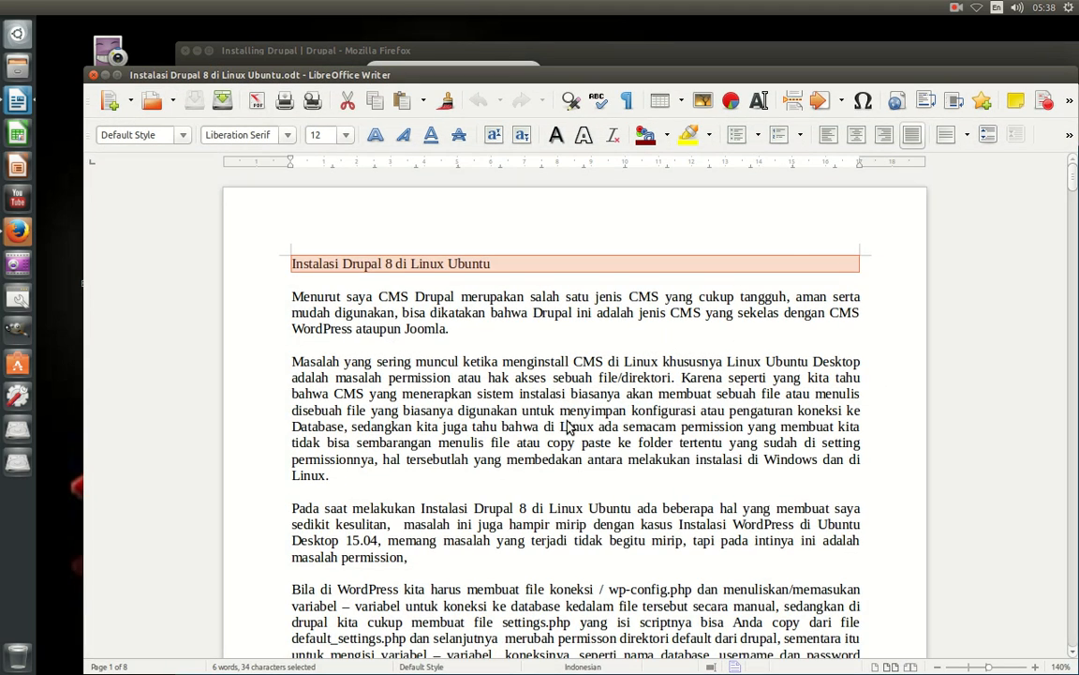
Scroll the Drupal guide to the Configure site screenshot, select it, and close Writer.
scroll(525, 393, down, 20)
click(469, 359)
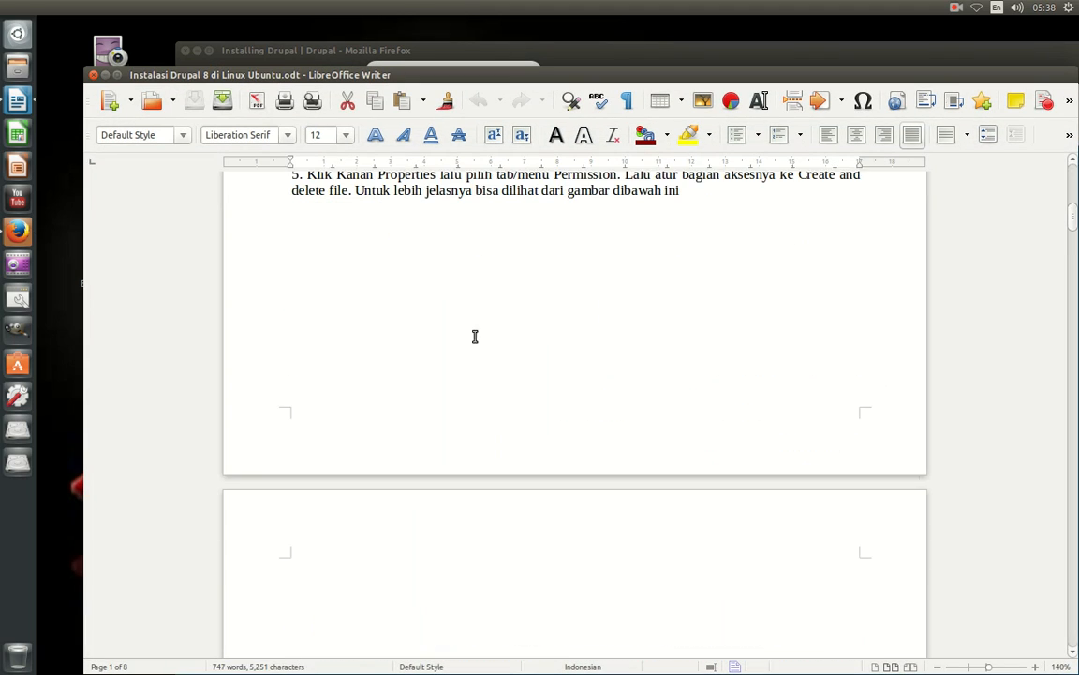
scroll(506, 292, down, 10)
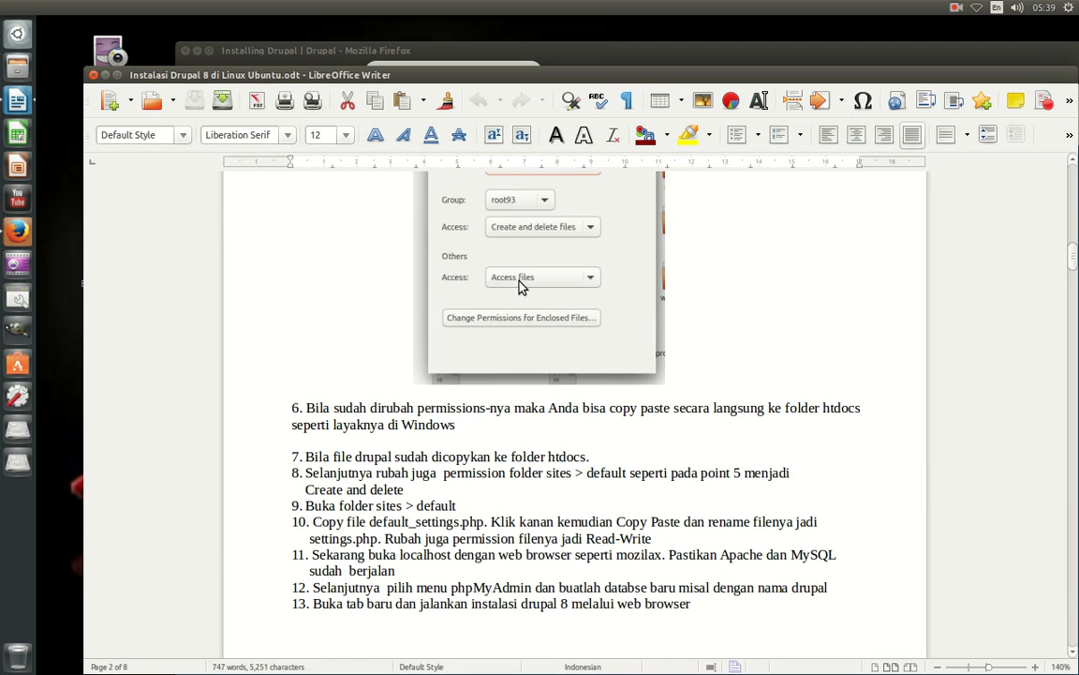
scroll(569, 357, down, 10)
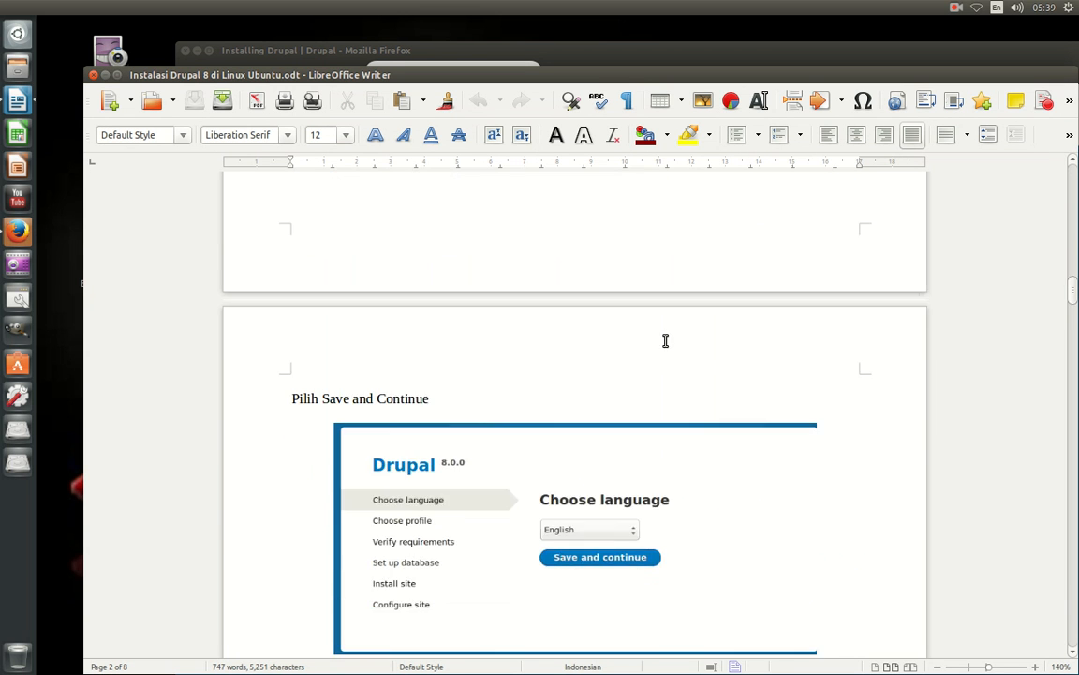
scroll(661, 339, down, 15)
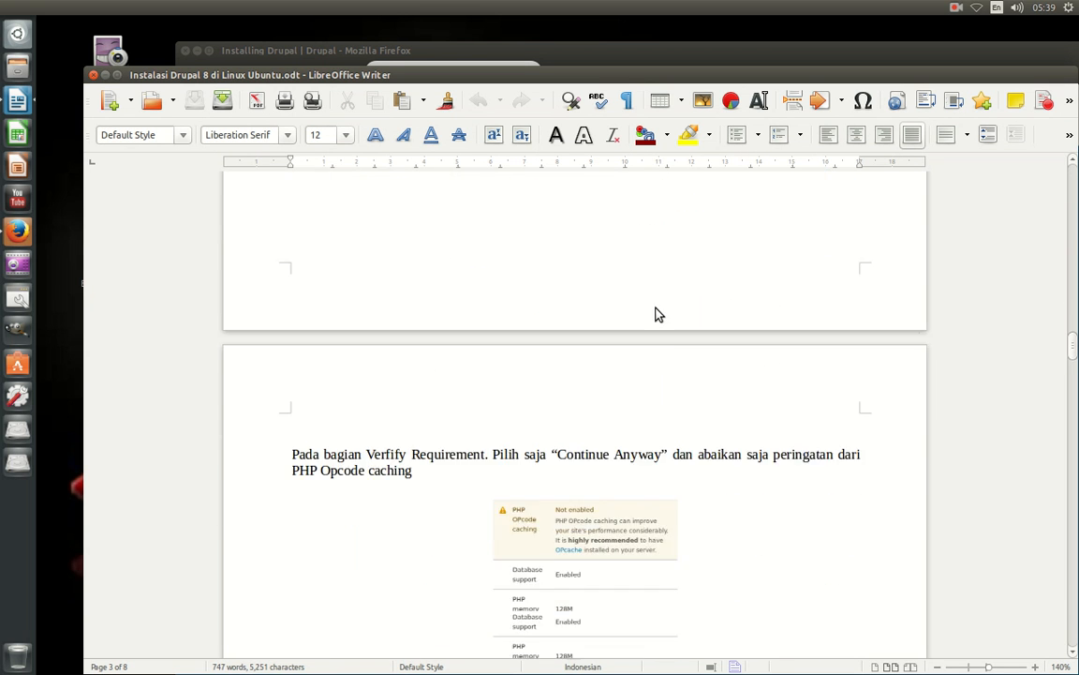
scroll(657, 303, down, 20)
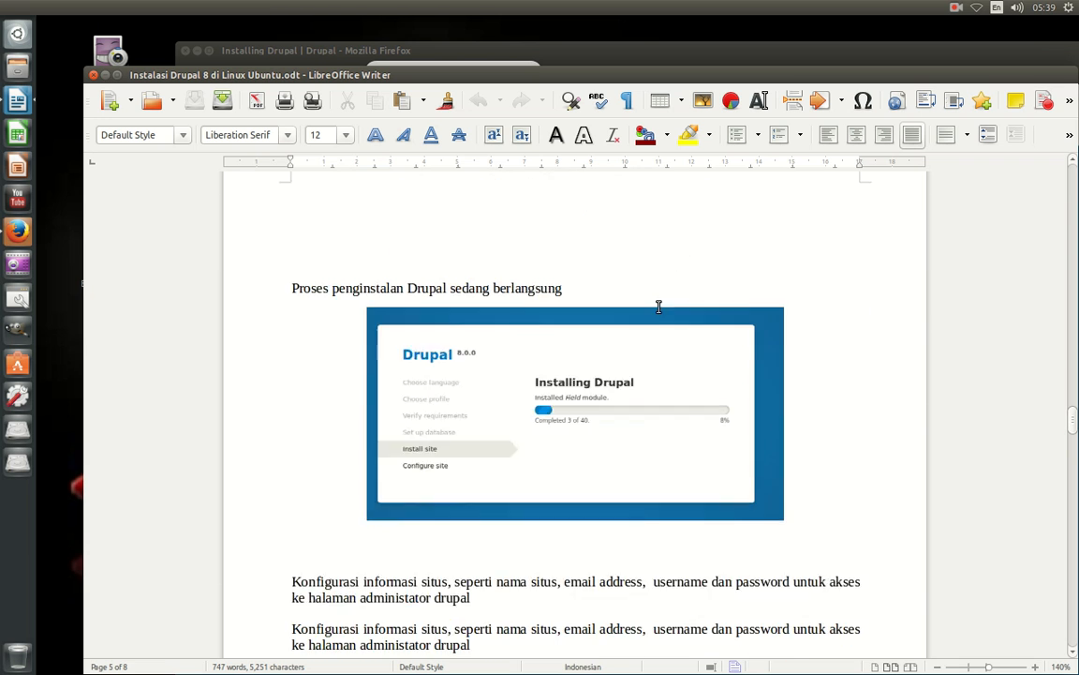
scroll(662, 312, down, 7)
scroll(658, 310, up, 2)
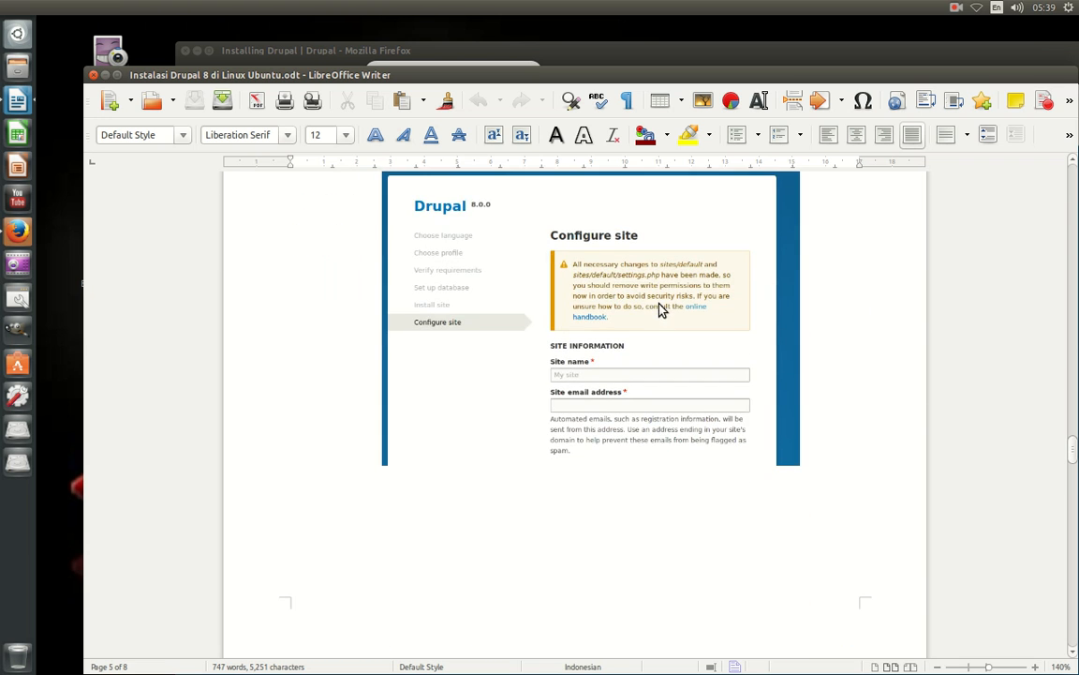
click(619, 277)
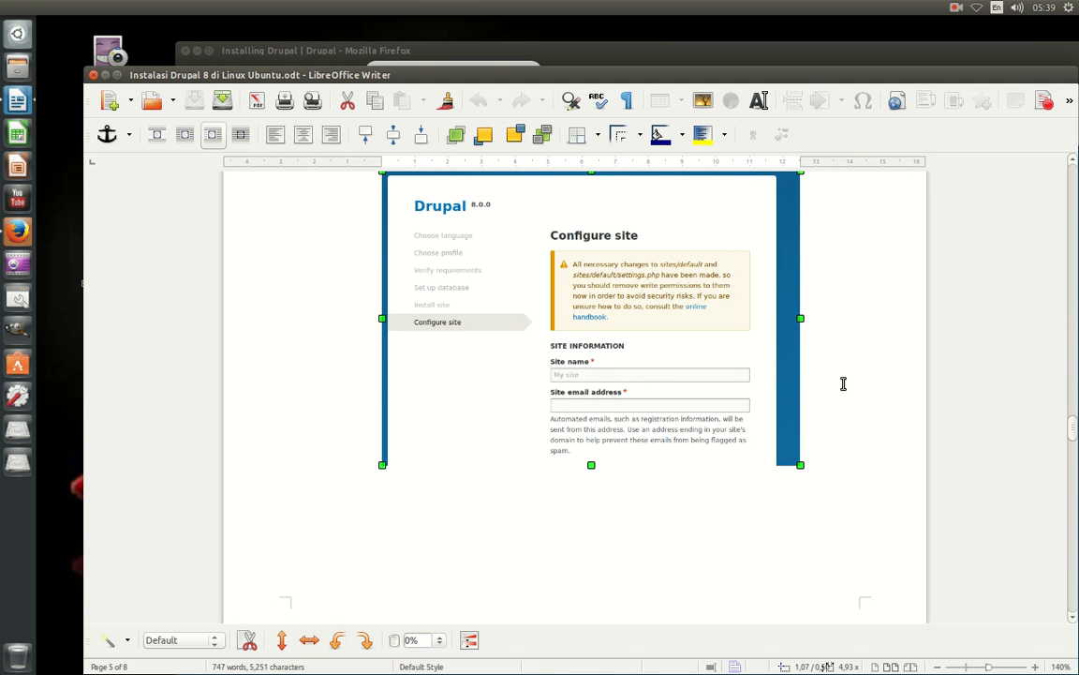
click(92, 75)
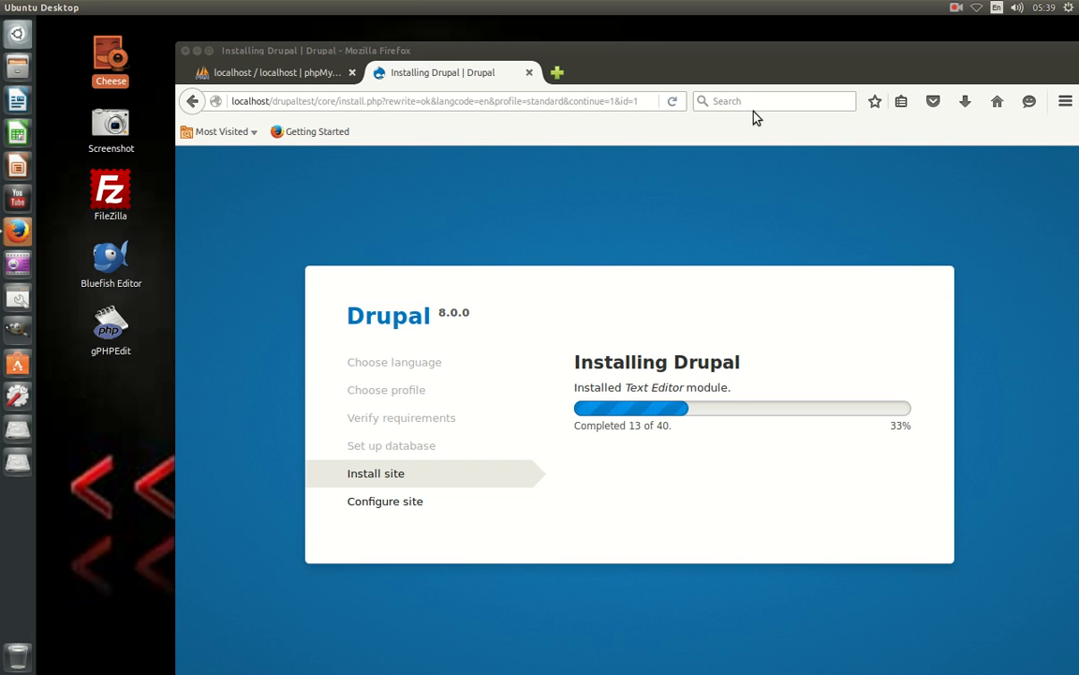
drag(693, 63, 659, 37)
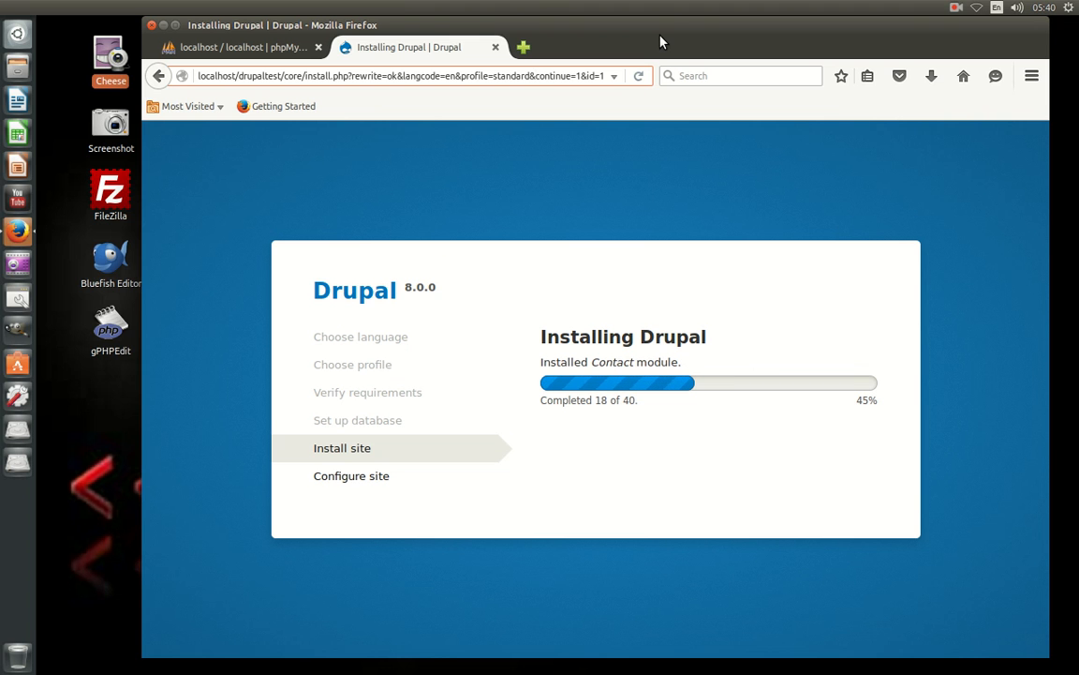
drag(661, 42, 628, 77)
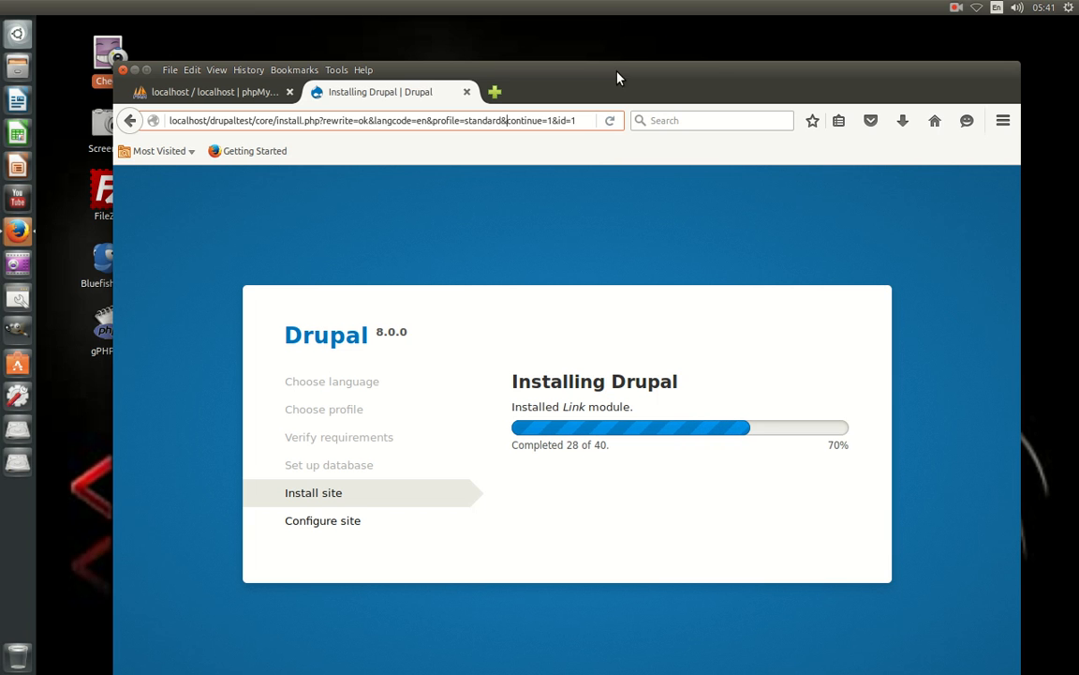
Focus Firefox, nudge its window up slightly, and open a blank new tab.
click(561, 88)
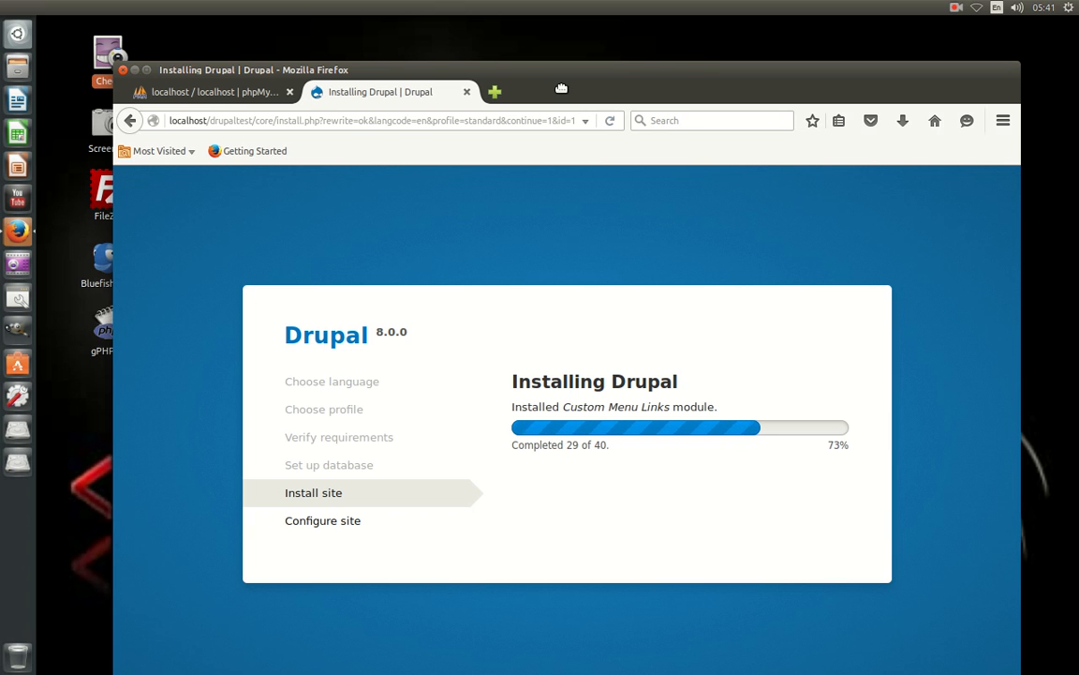
drag(561, 88, 562, 82)
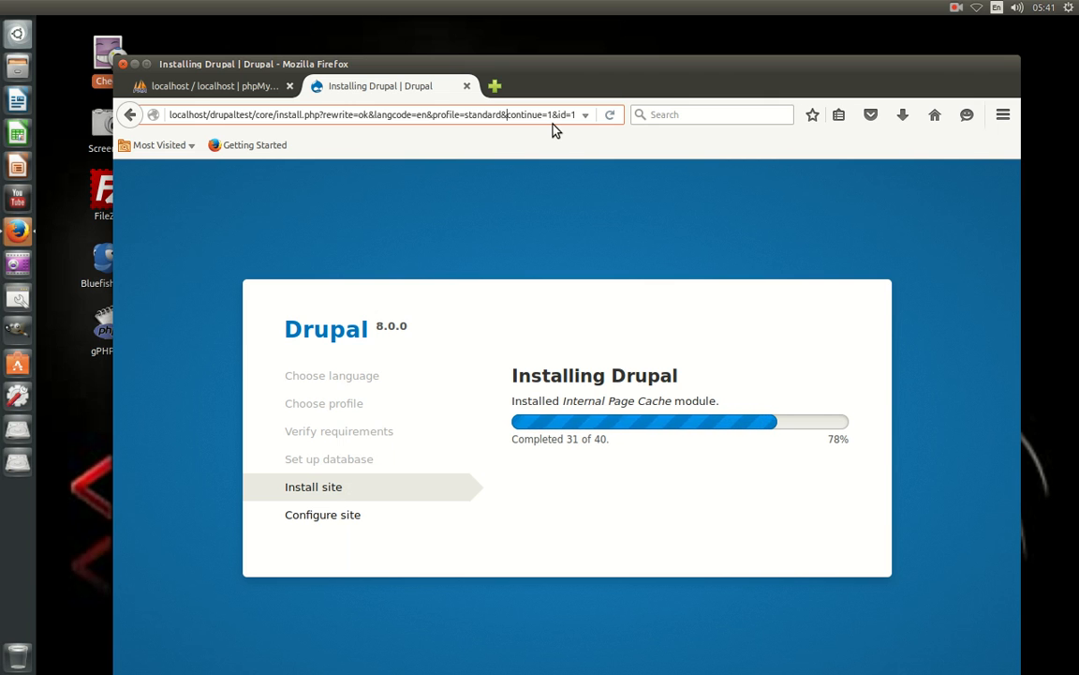
click(495, 85)
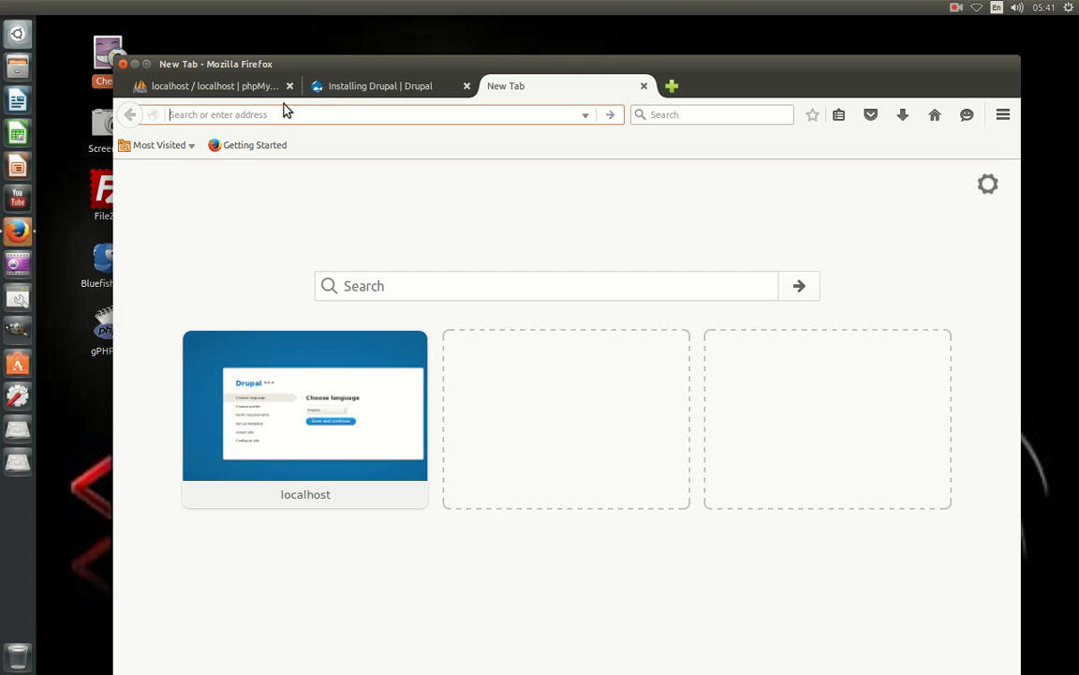
Check phpMyAdmin lists the drupaltest database, then return to the Installing Drupal tab.
click(225, 84)
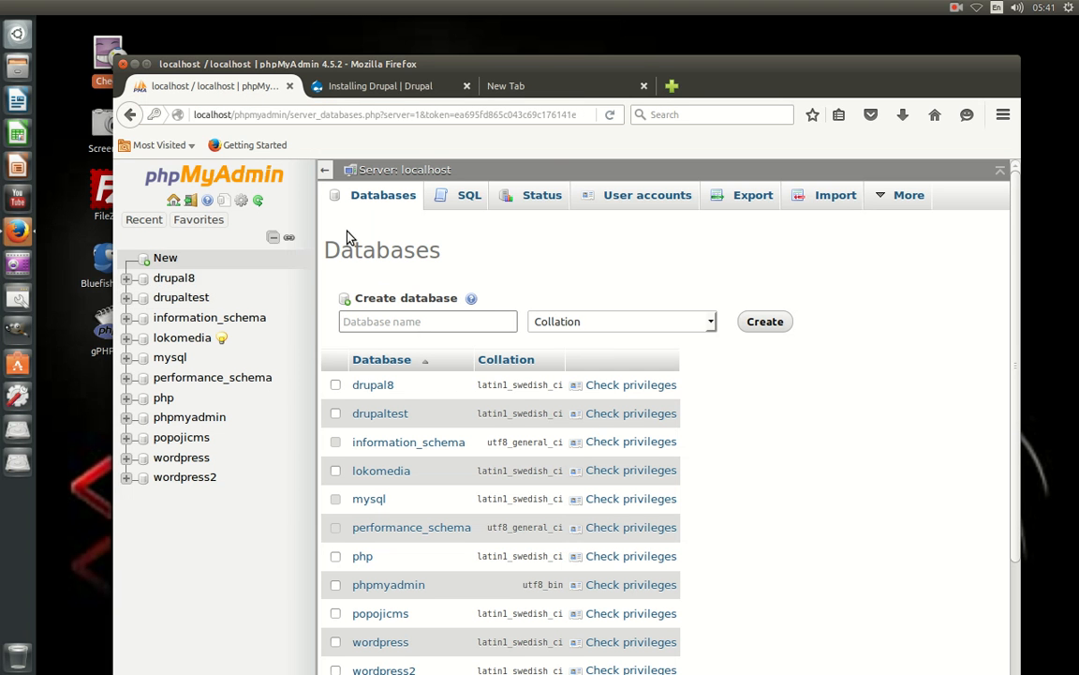
click(520, 82)
click(398, 94)
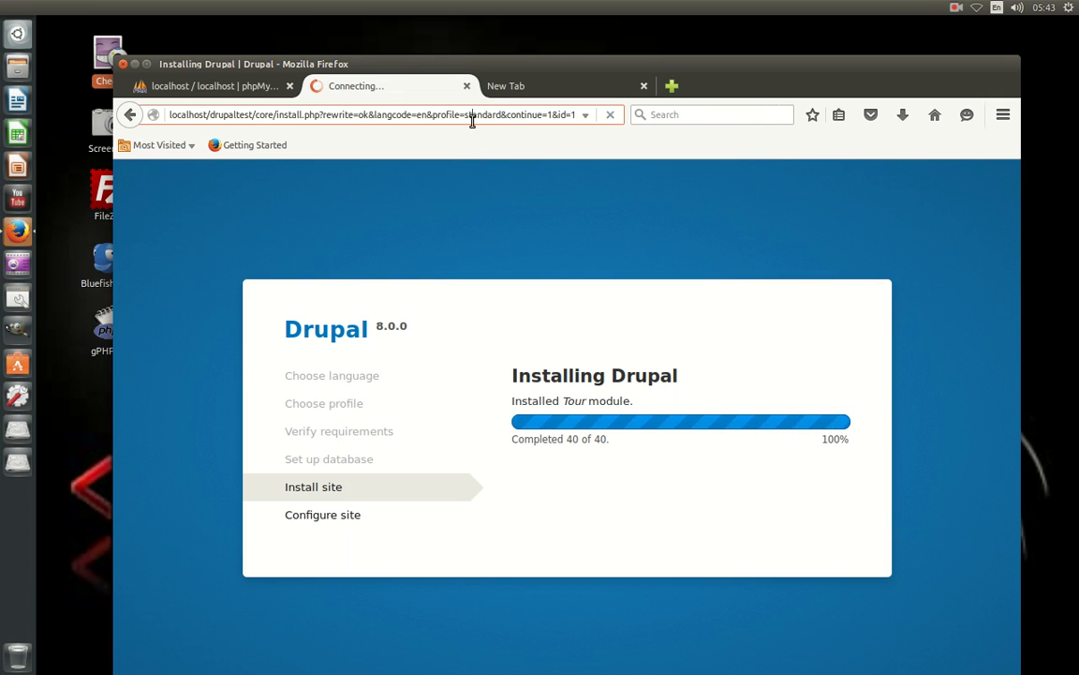
drag(472, 117, 473, 120)
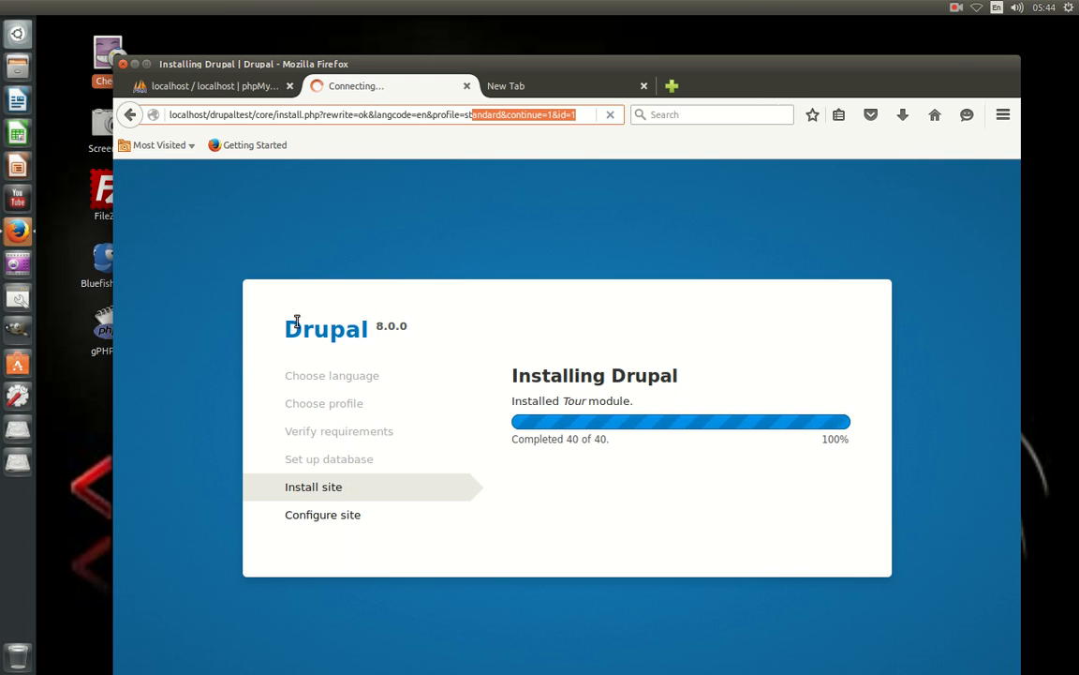
Open Files, glance at drupaltest in Dokumen, then browse to /opt/lampp.
click(20, 73)
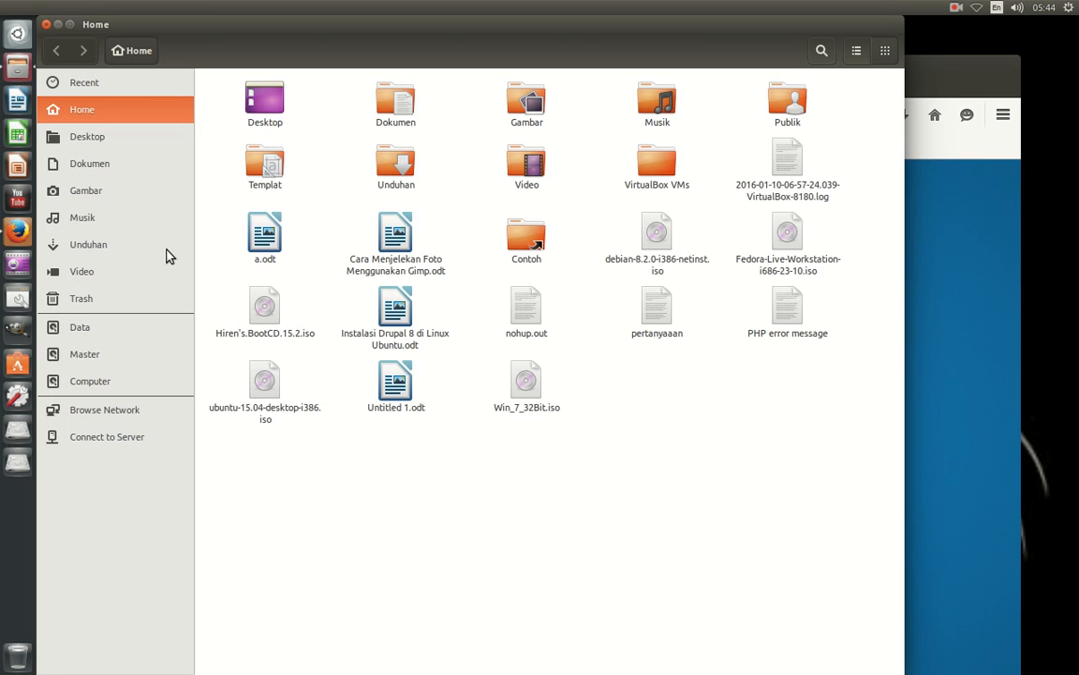
click(118, 165)
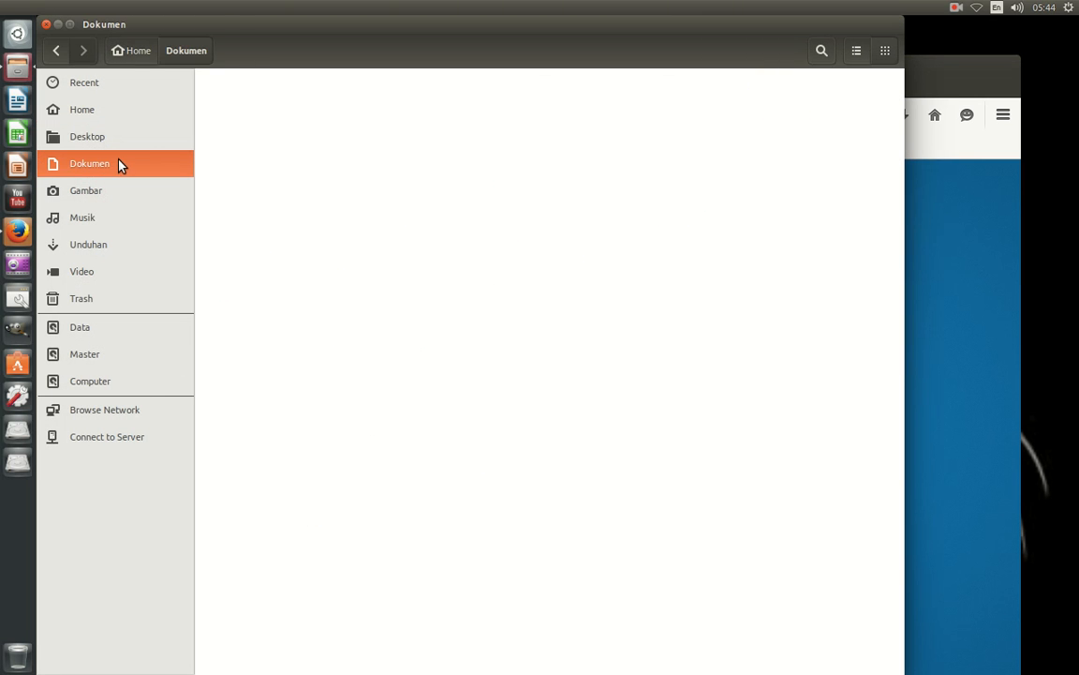
right_click(280, 111)
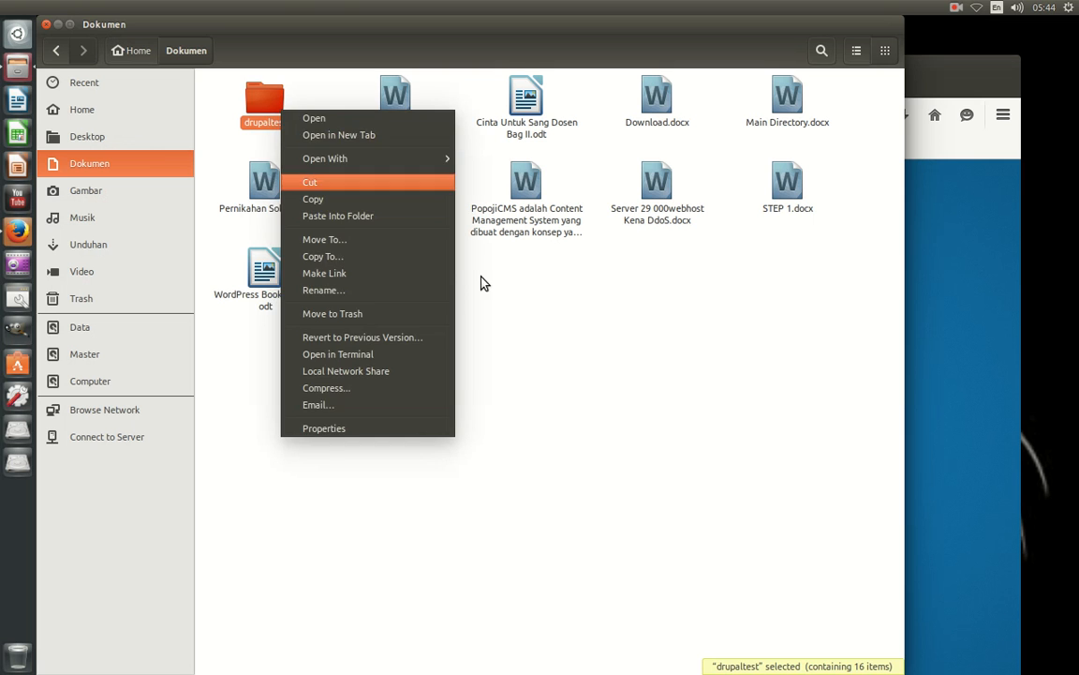
click(332, 389)
click(111, 384)
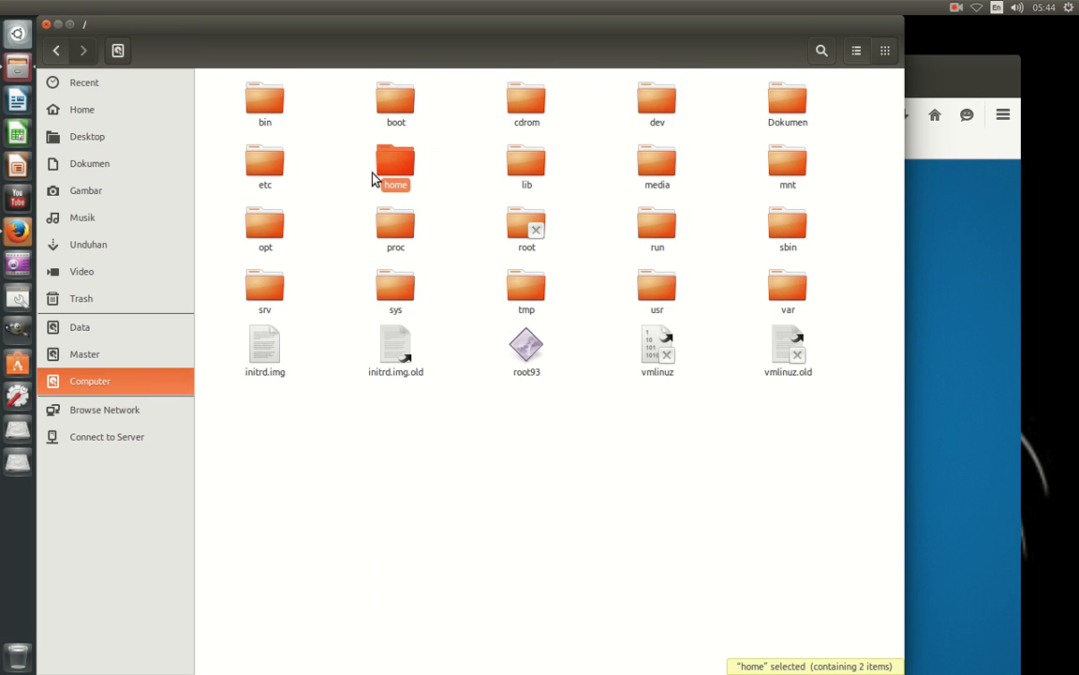
double_click(264, 245)
double_click(267, 103)
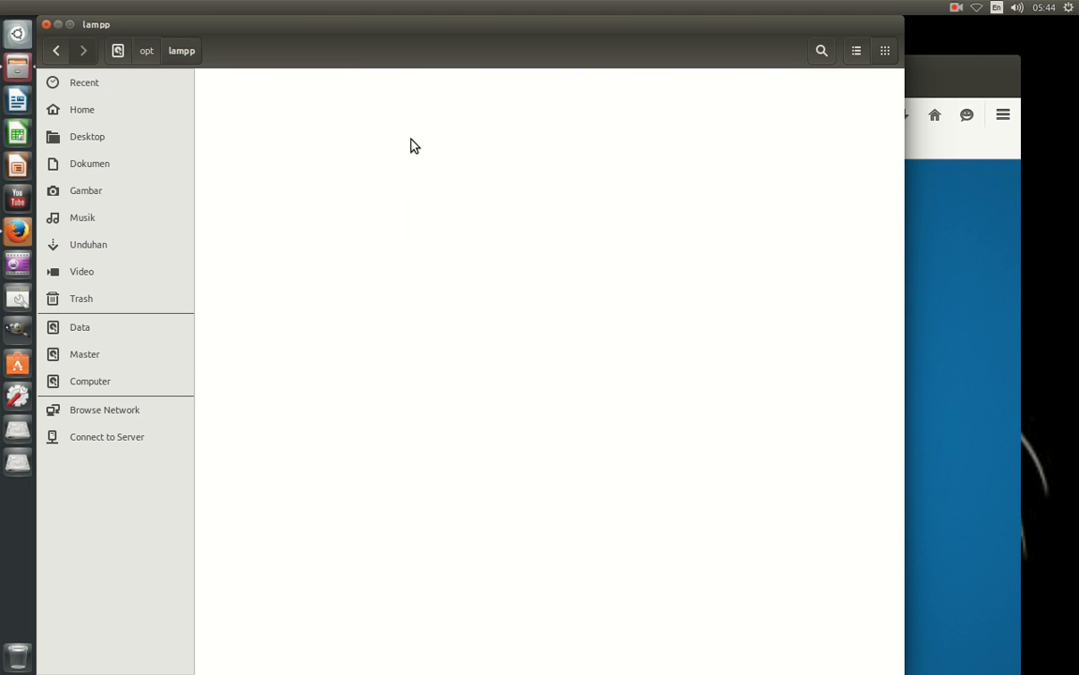
Review the htdocs folder's permissions, leaving owner access at Access files.
right_click(531, 161)
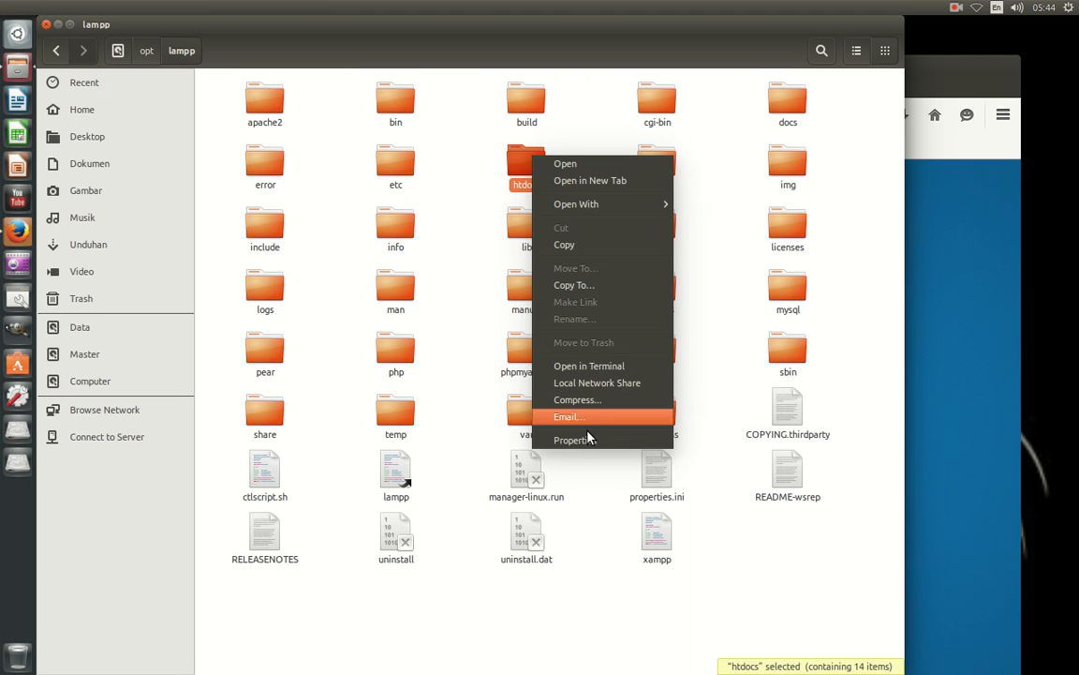
click(571, 399)
click(494, 218)
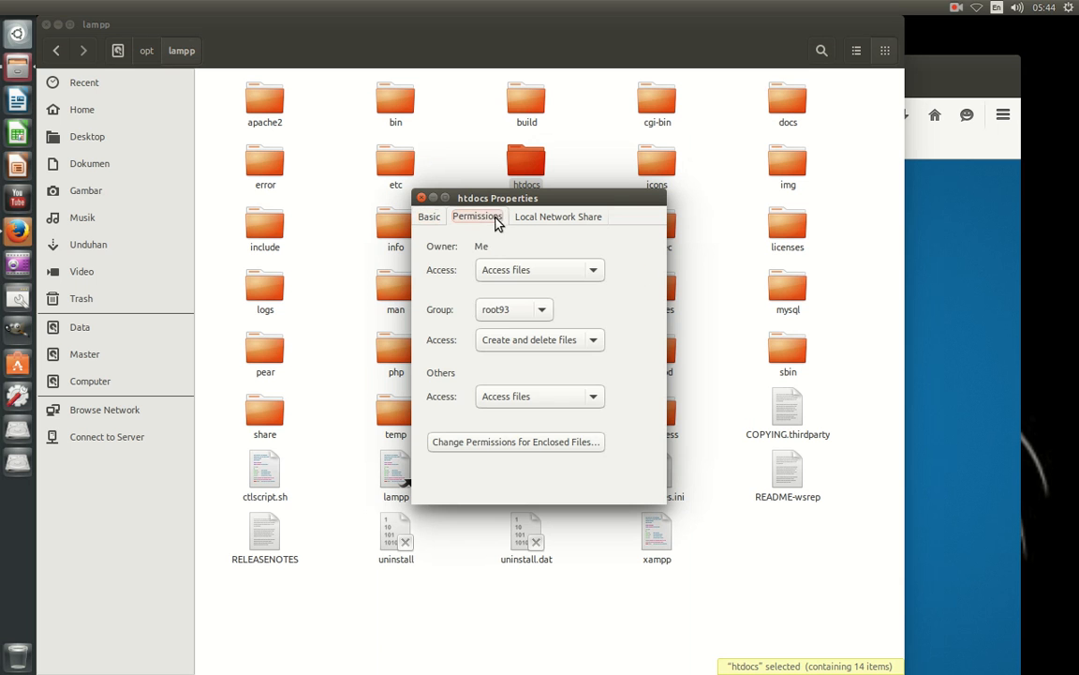
click(530, 272)
click(530, 272)
click(421, 198)
Open the htdocs folder and restore the Files window to a smaller size.
double_click(509, 170)
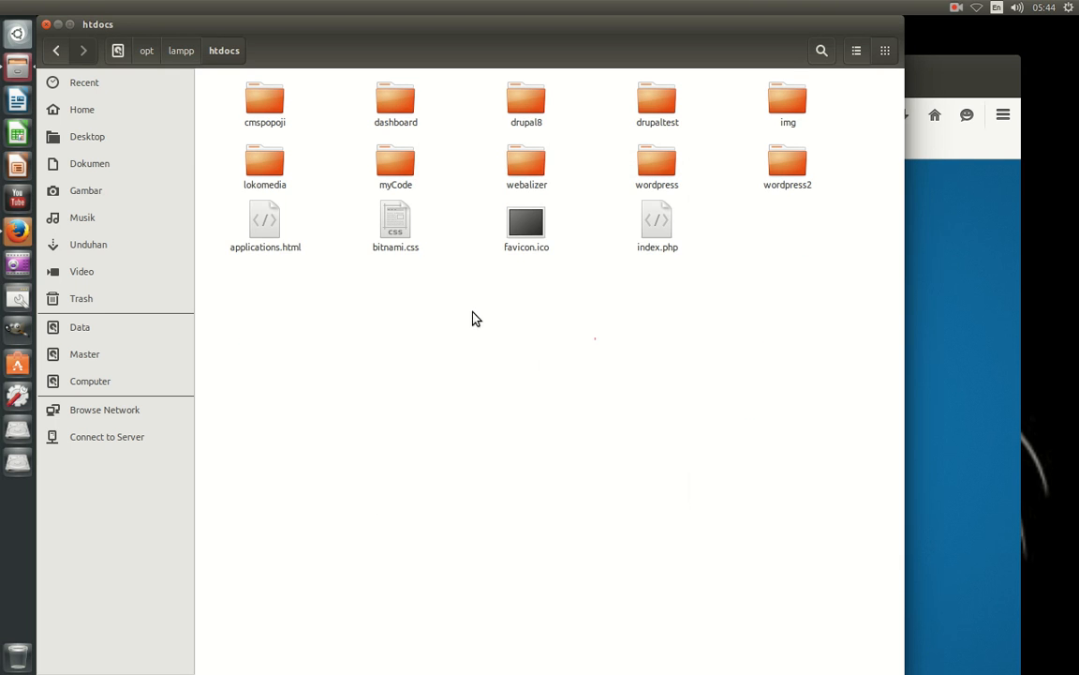
click(58, 59)
key(super)
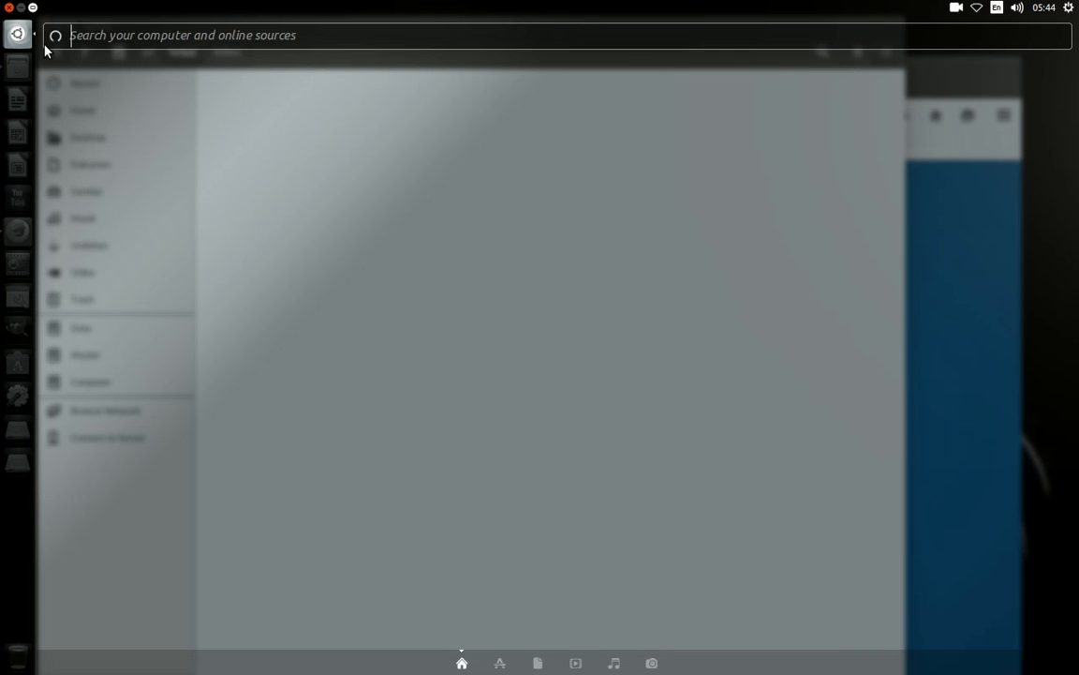
click(17, 32)
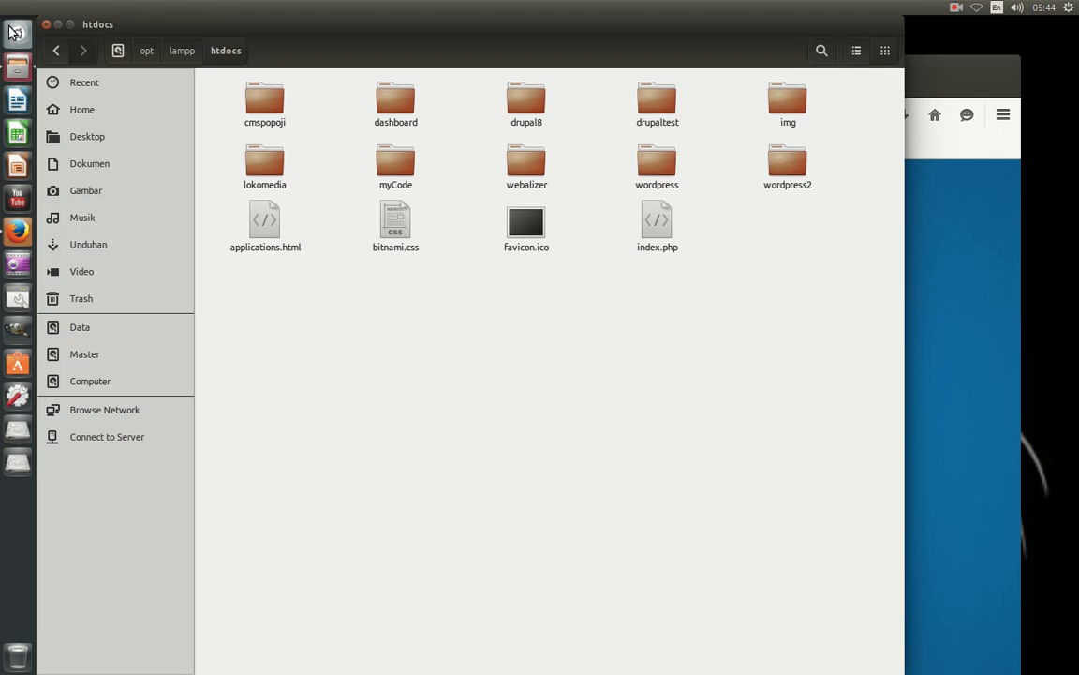
click(16, 34)
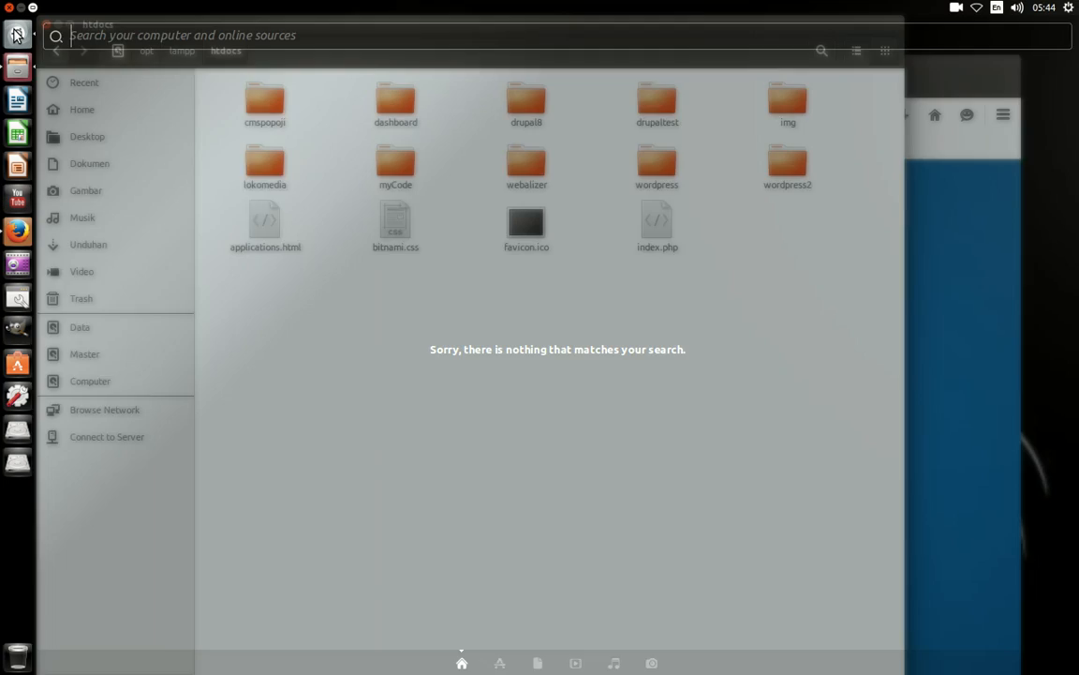
click(17, 34)
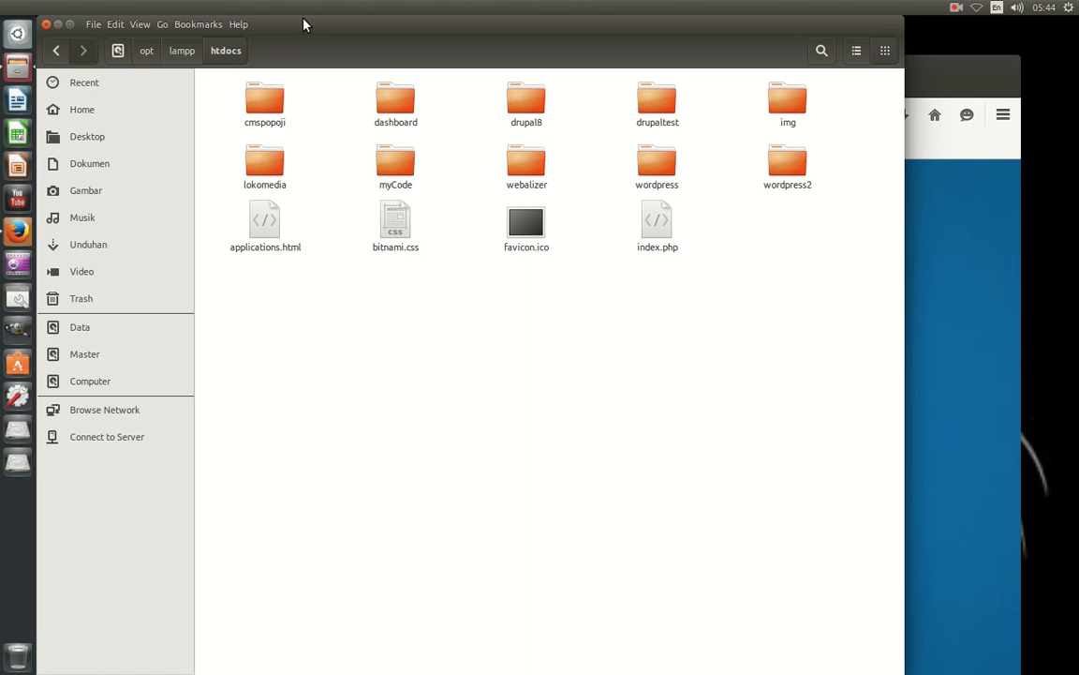
drag(303, 21, 356, 101)
Browse into drupaltest/sites/default and view settings.php's permissions in its Properties.
double_click(689, 191)
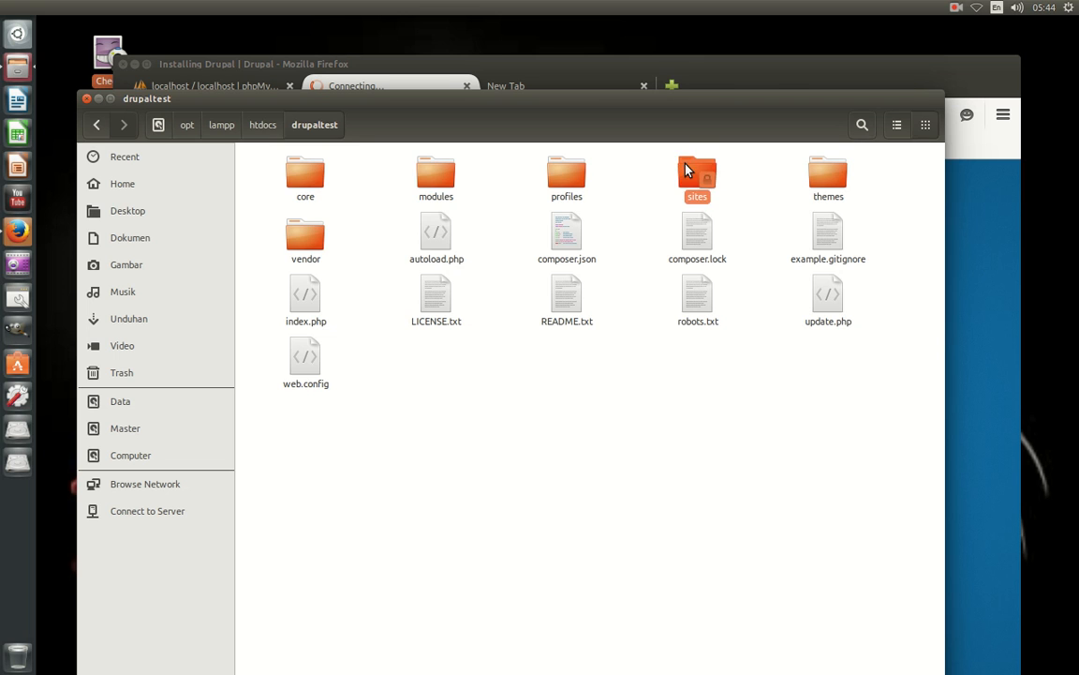
double_click(689, 174)
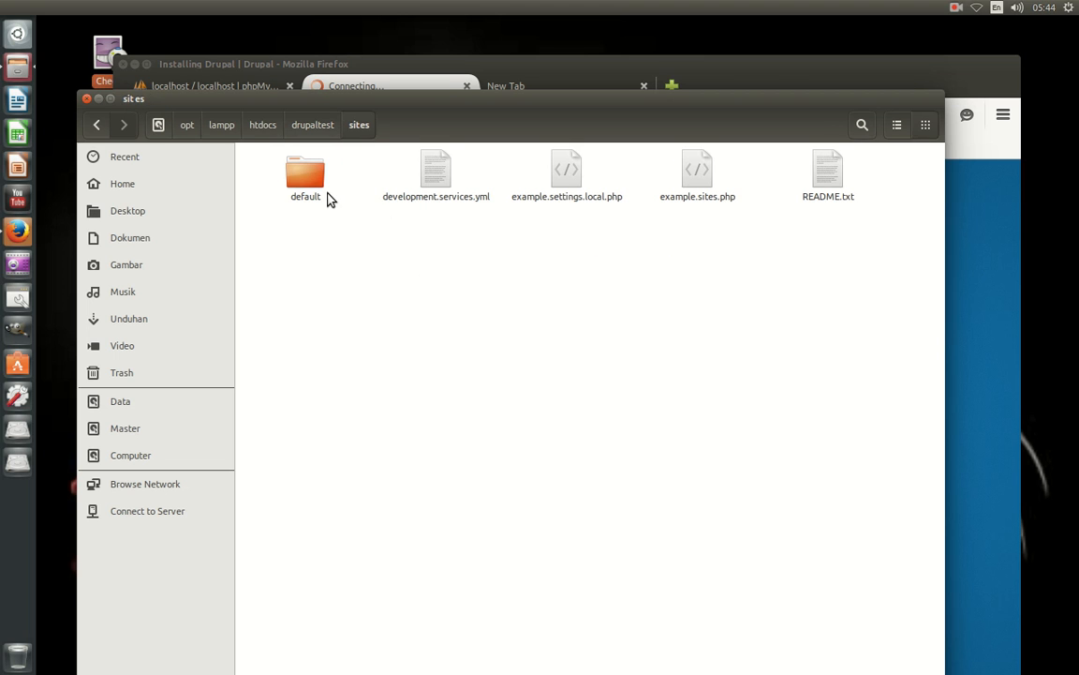
double_click(328, 198)
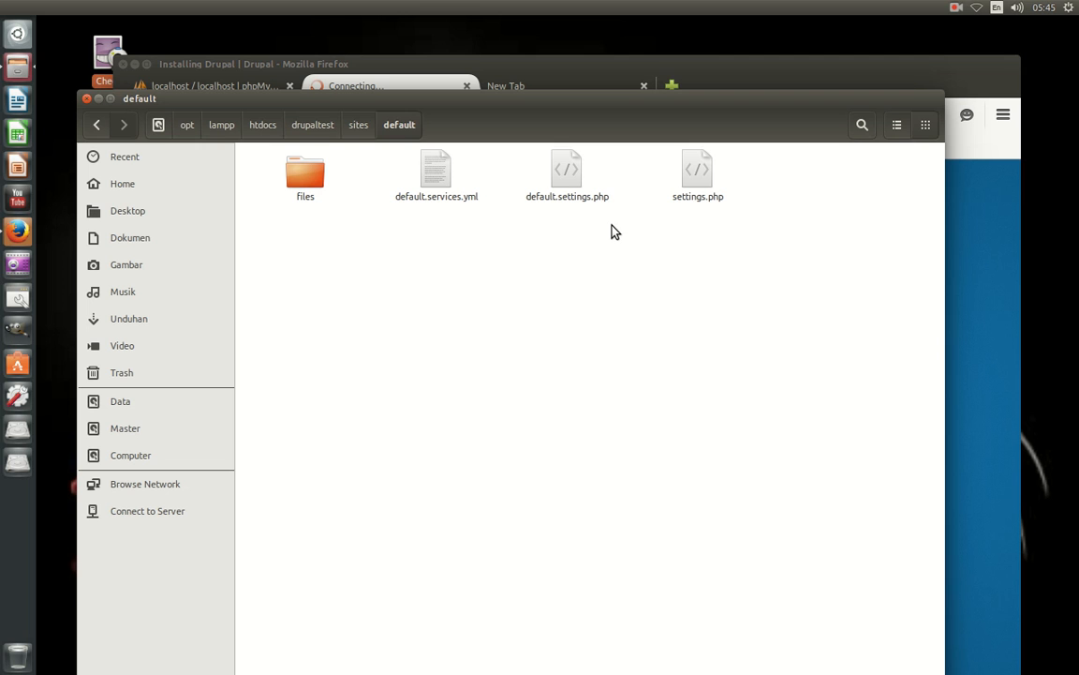
right_click(705, 206)
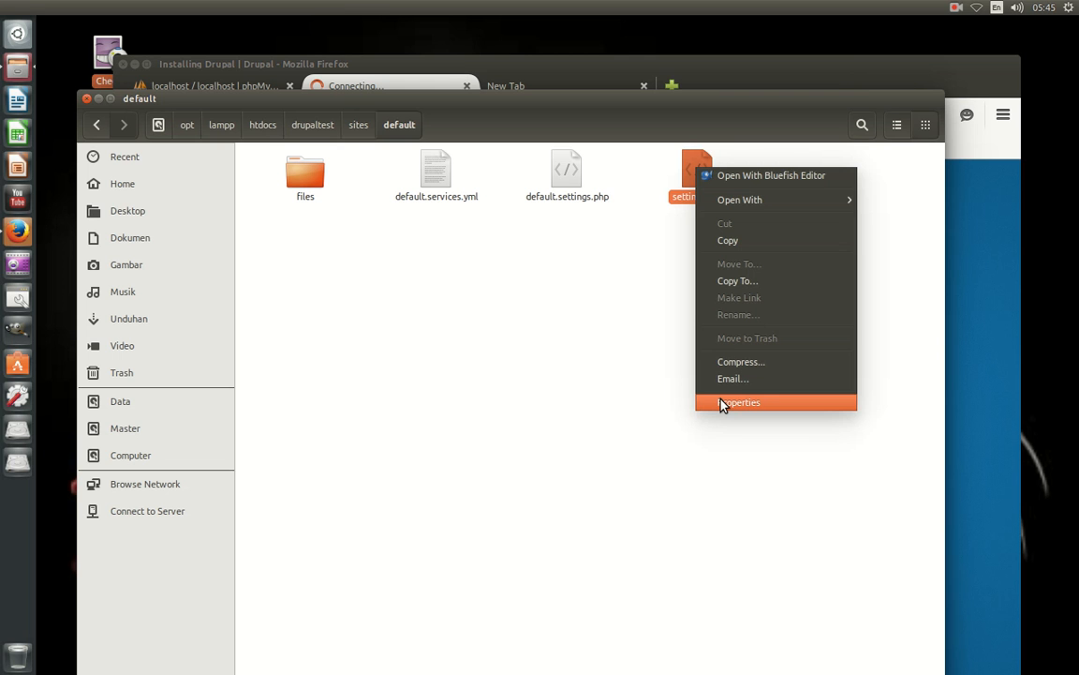
click(722, 404)
click(430, 192)
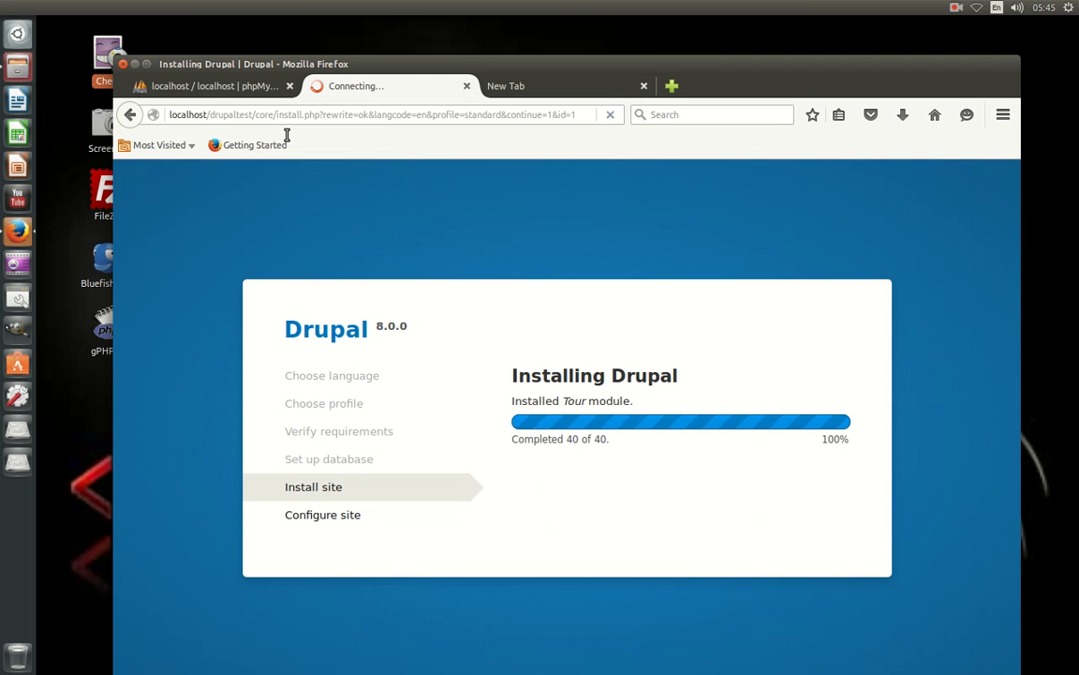
Select the end of the installer page address while the installation completes.
drag(578, 115, 472, 116)
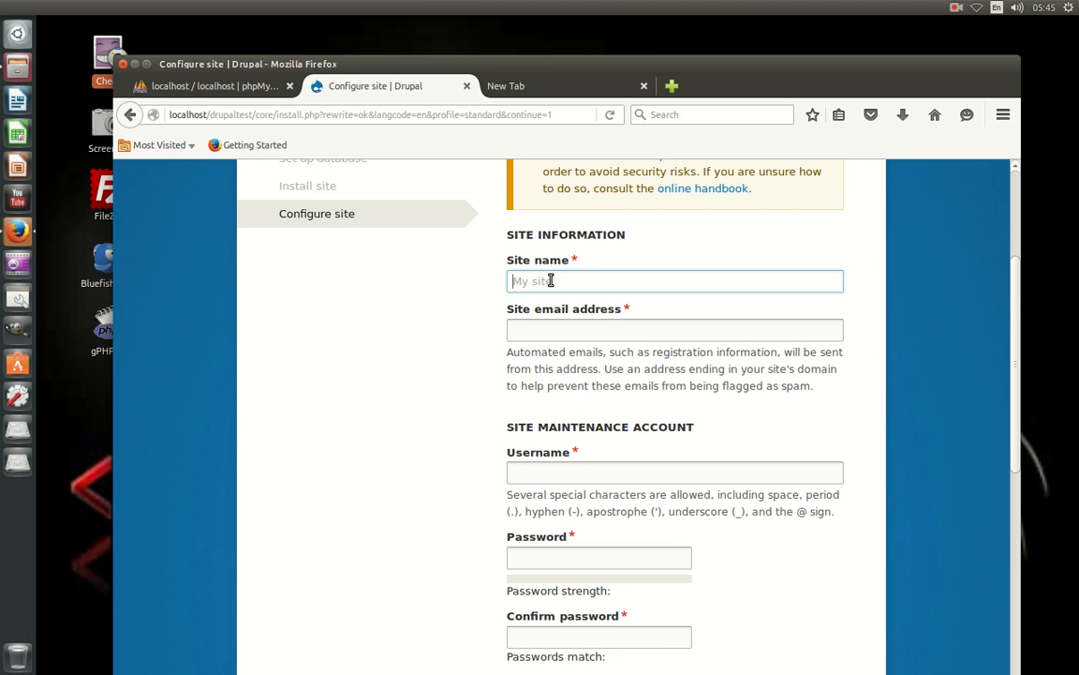
Enter site name ROOT98 and the site e-mail address.
text(ROOT98)
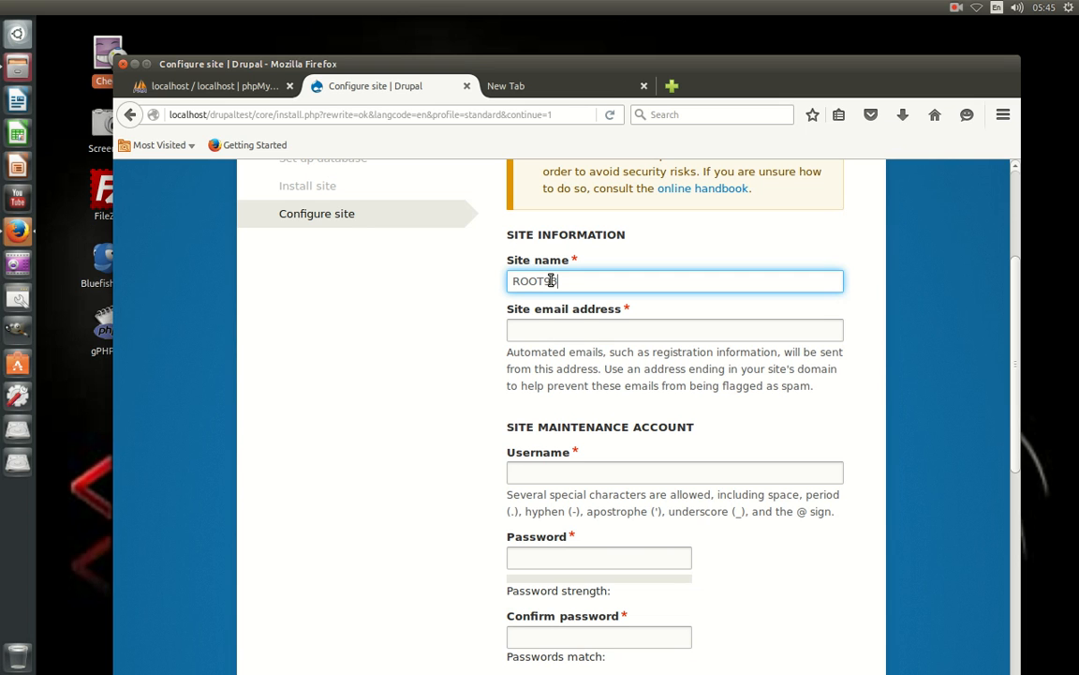
click(540, 329)
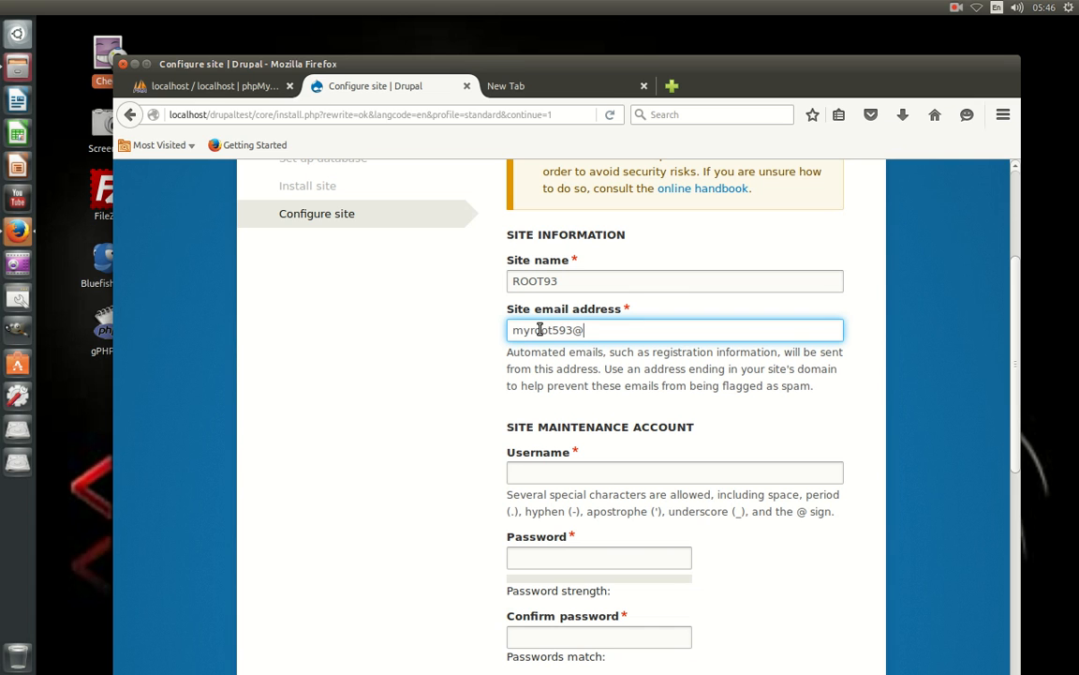
Fill in maintenance username admin, the account password, and its confirmation.
click(590, 473)
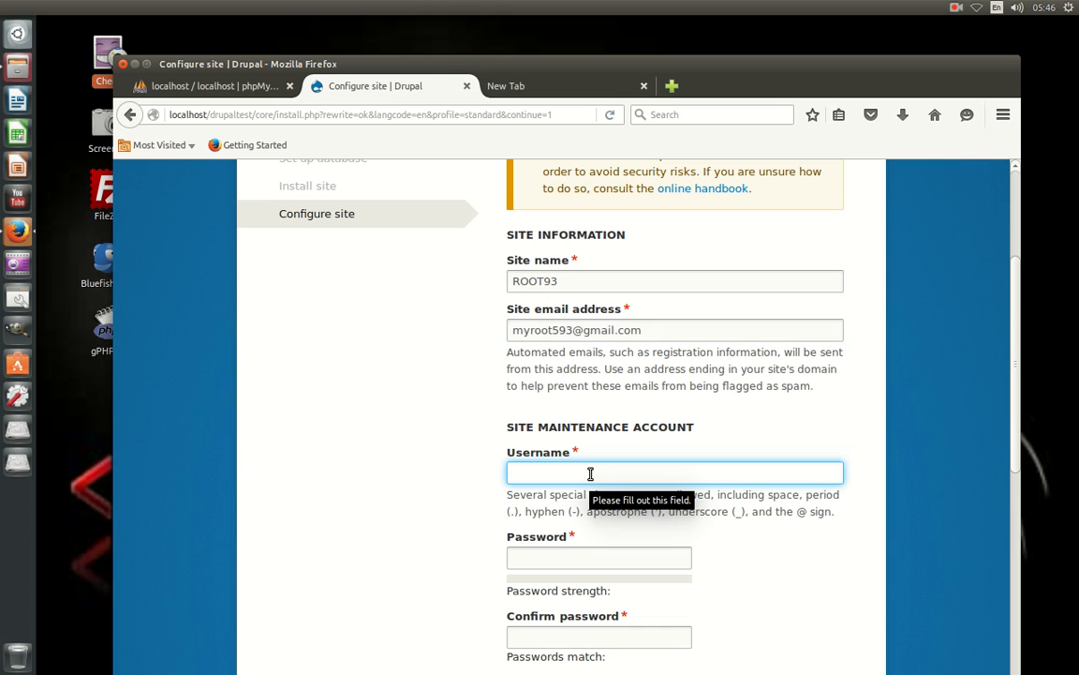
text(admin)
key(Tab)
text(admin)
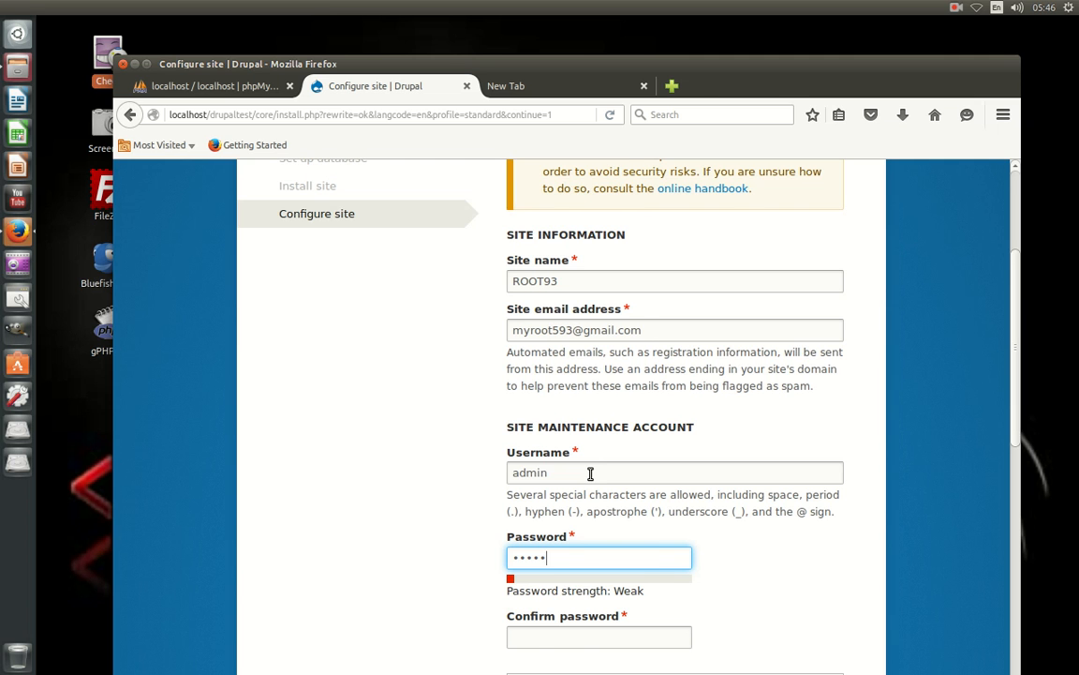
text(1234)
scroll(600, 480, down, 3)
key(Tab)
text(adm)
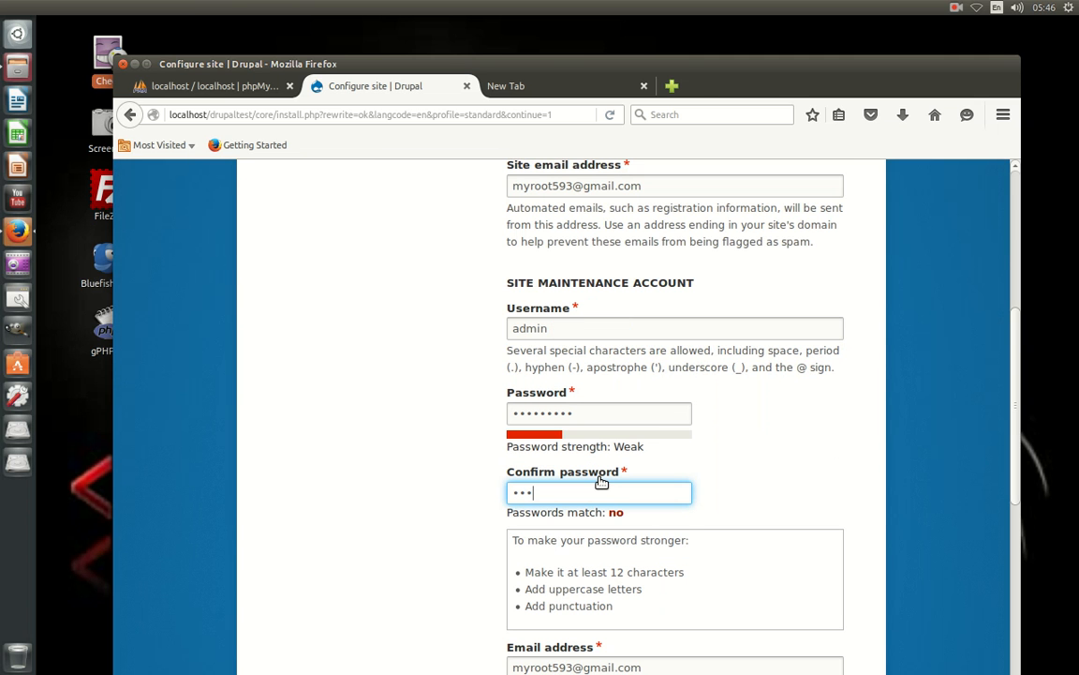
scroll(643, 456, up, 3)
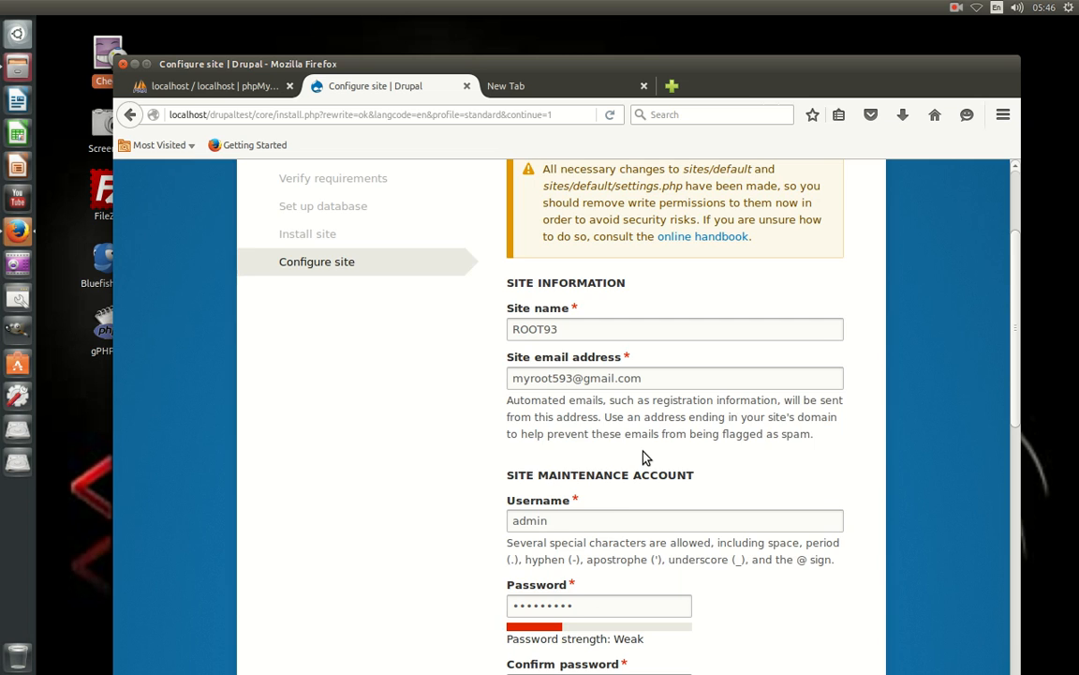
scroll(645, 457, down, 5)
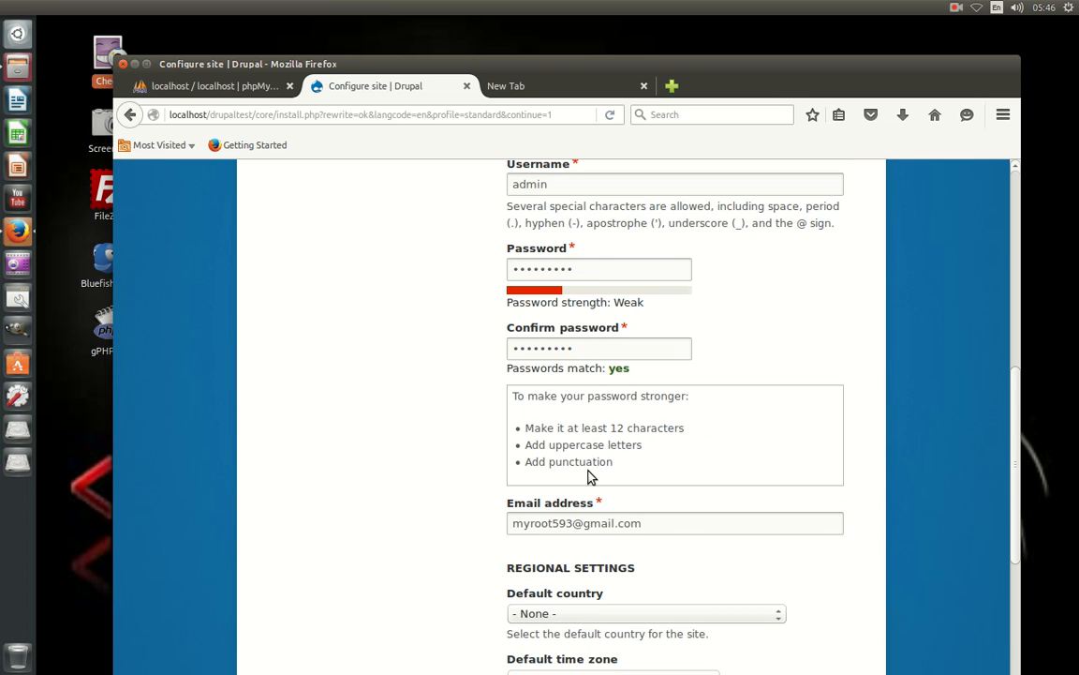
scroll(611, 328, down, 4)
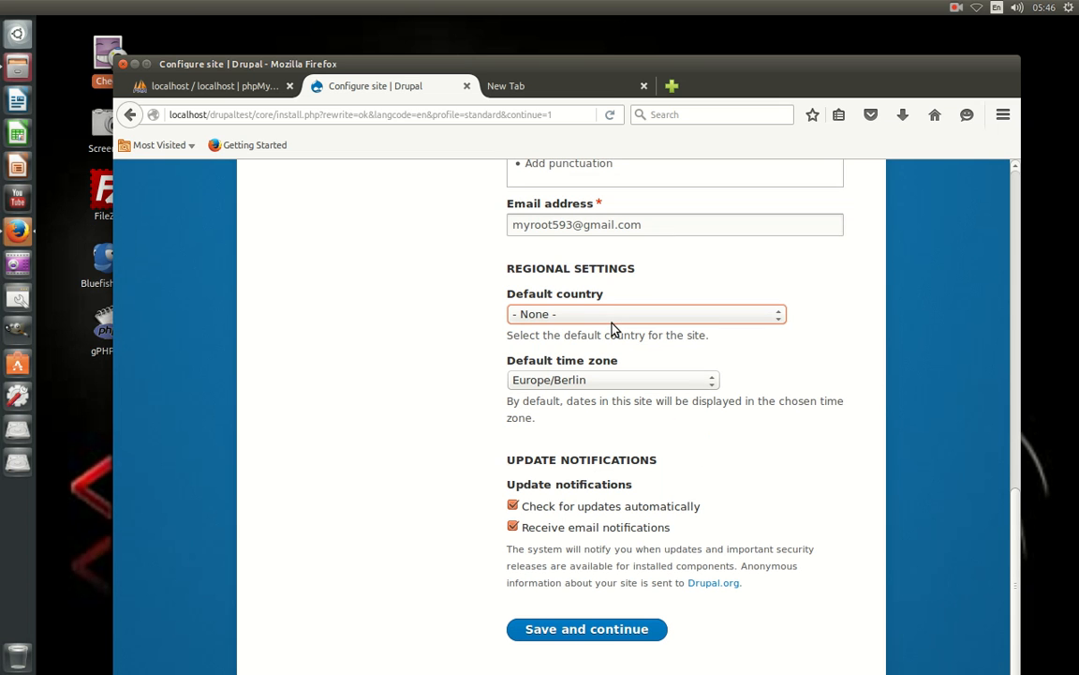
Choose Indonesia as default country and Asia/Bangkok as time zone, then submit with Save and continue.
click(574, 426)
click(574, 380)
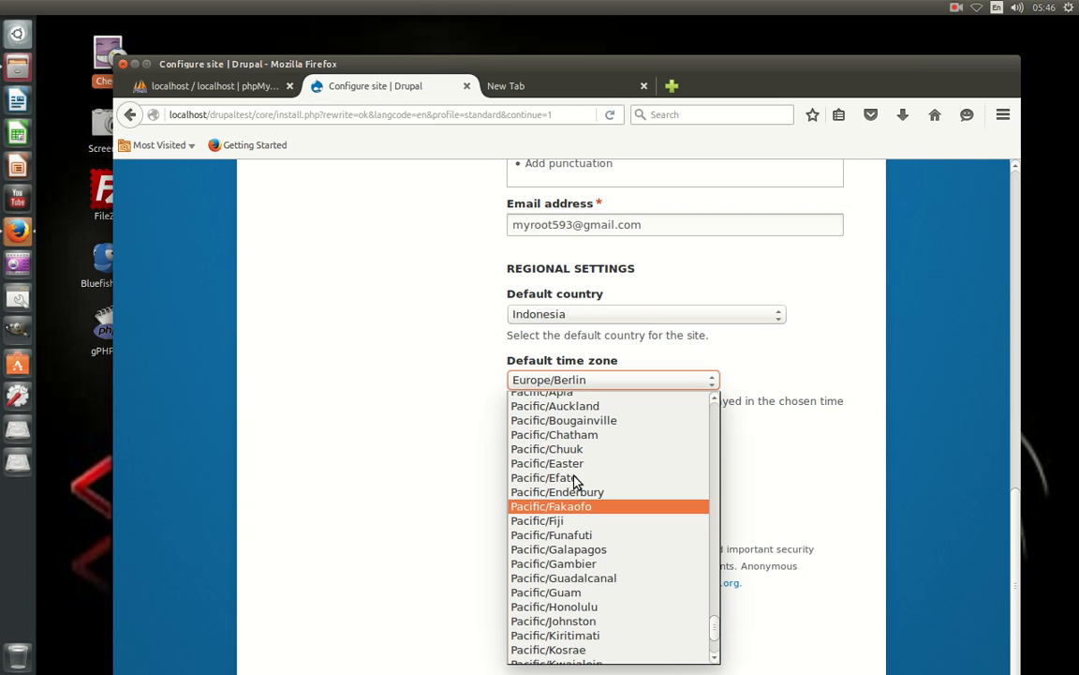
scroll(581, 496, down, 6)
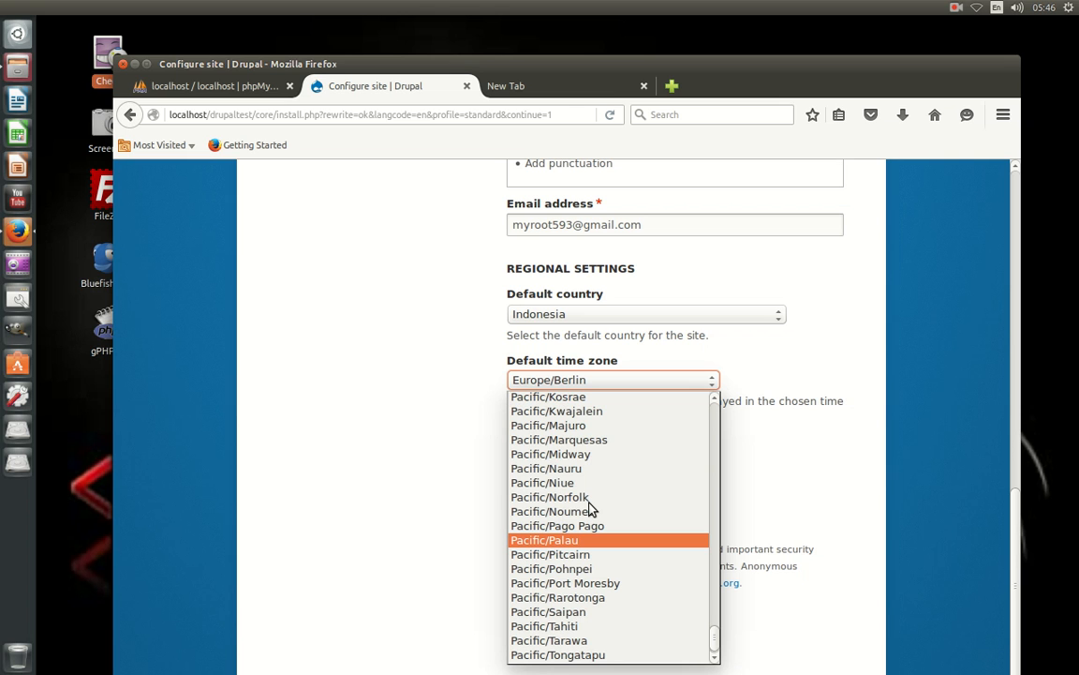
scroll(588, 511, up, 20)
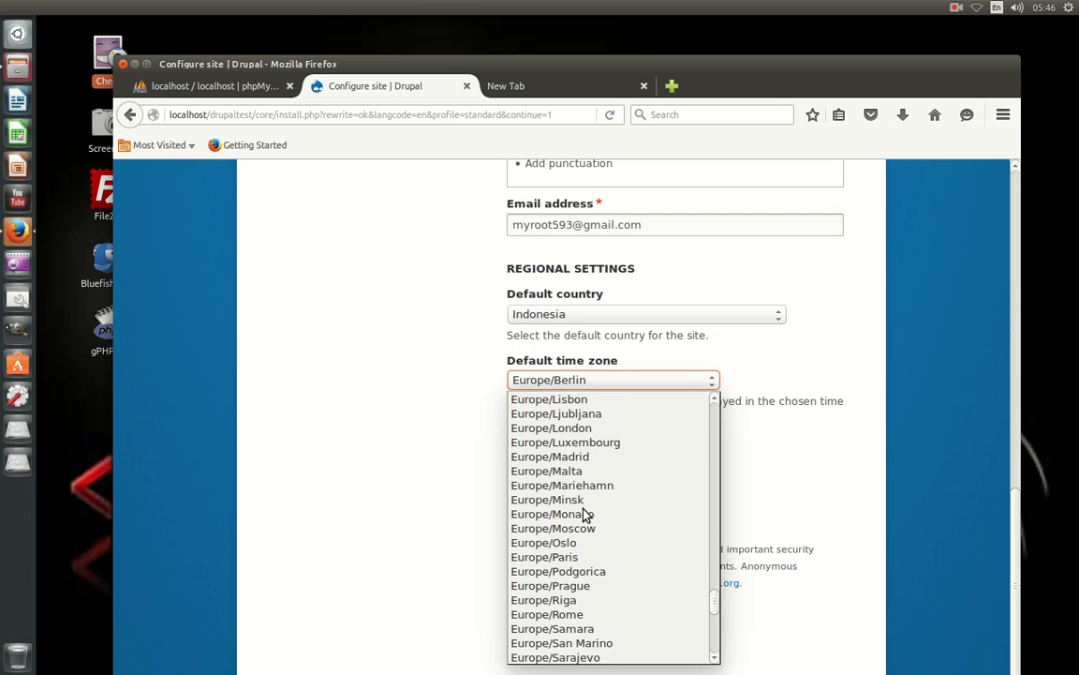
scroll(566, 501, up, 20)
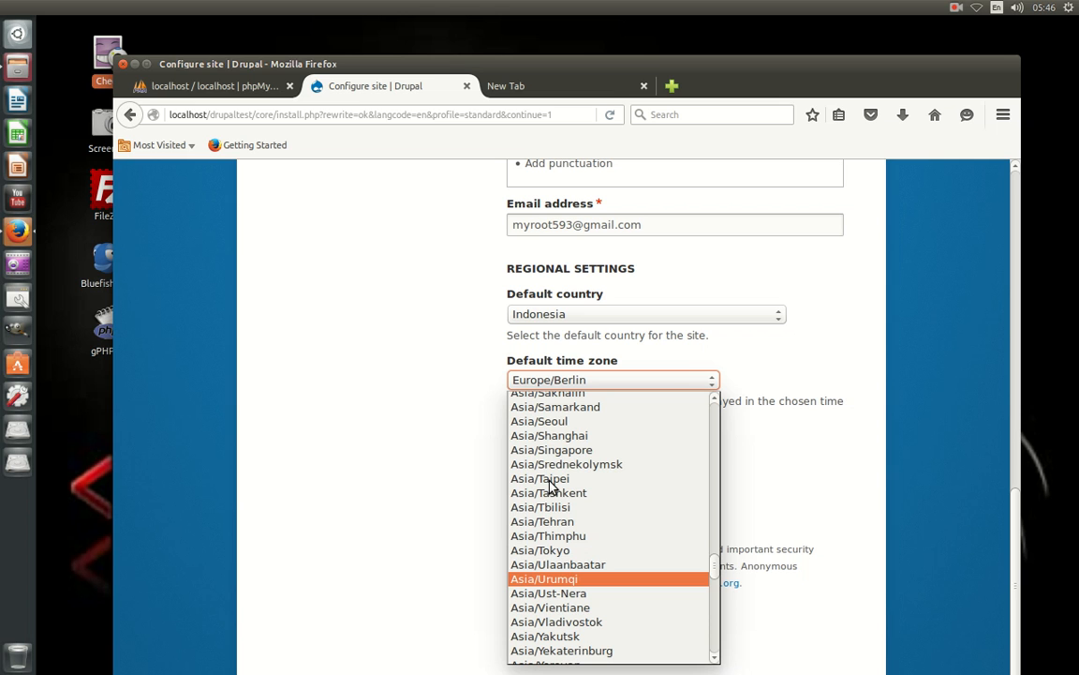
scroll(551, 485, up, 15)
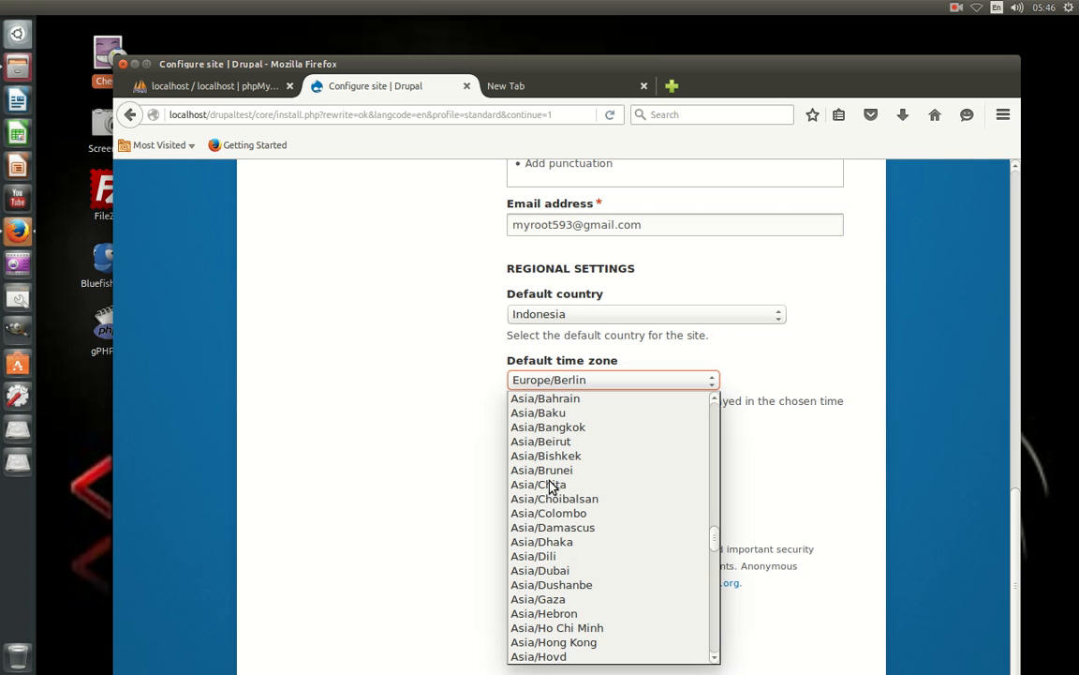
click(605, 426)
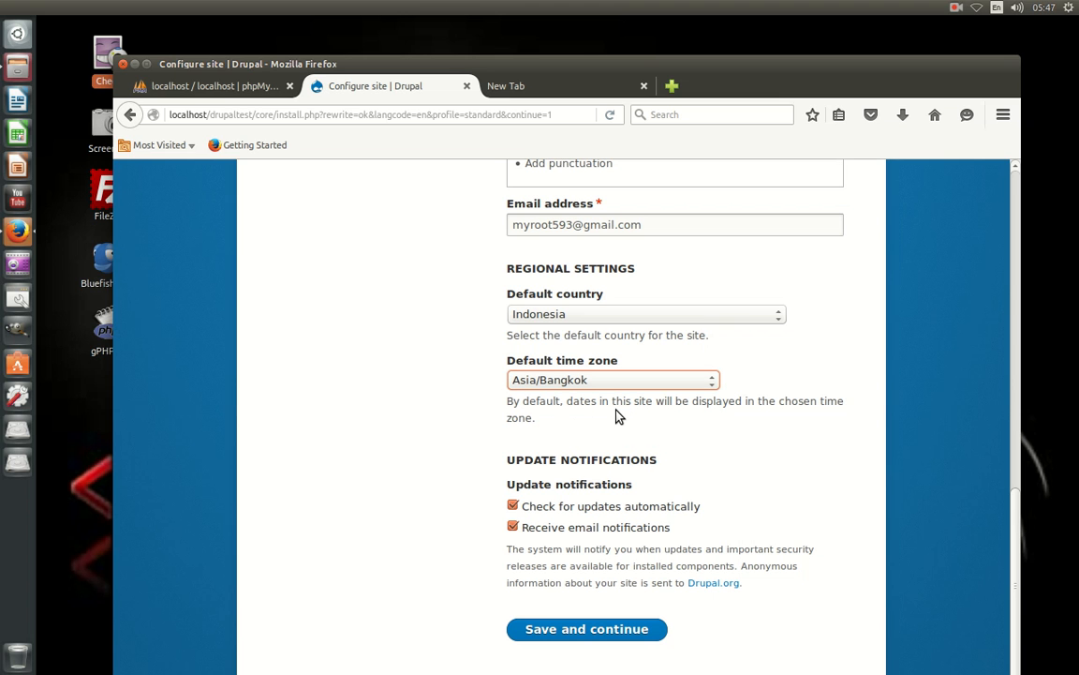
key(Return)
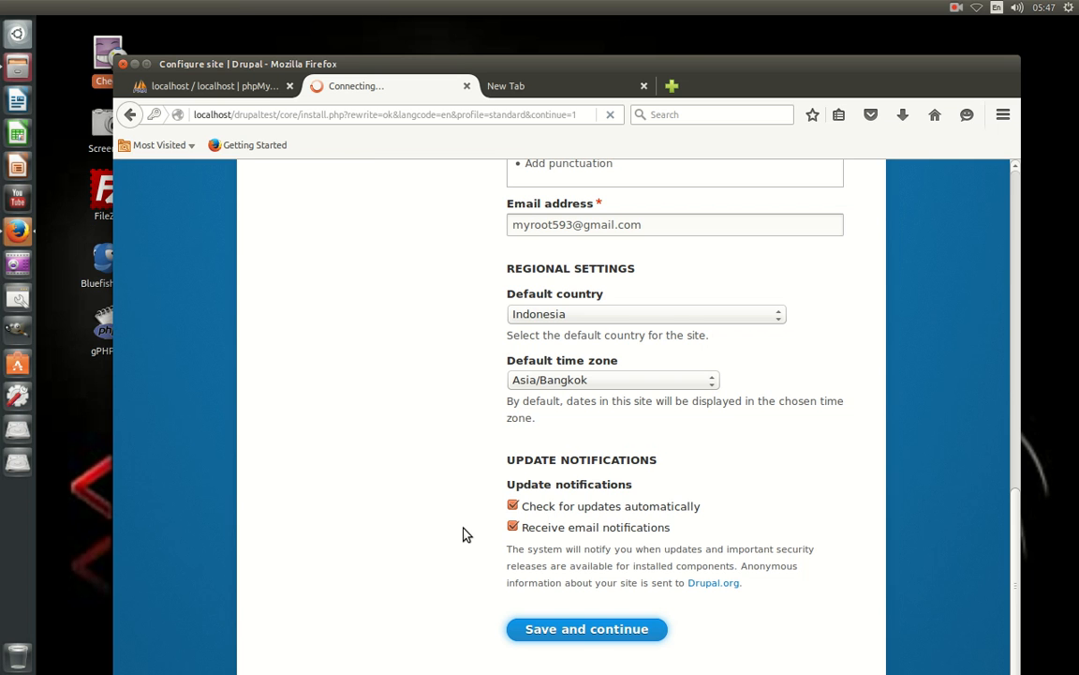
Scroll to the top of the new ROOT93 welcome page once installation finishes.
scroll(583, 316, up, 15)
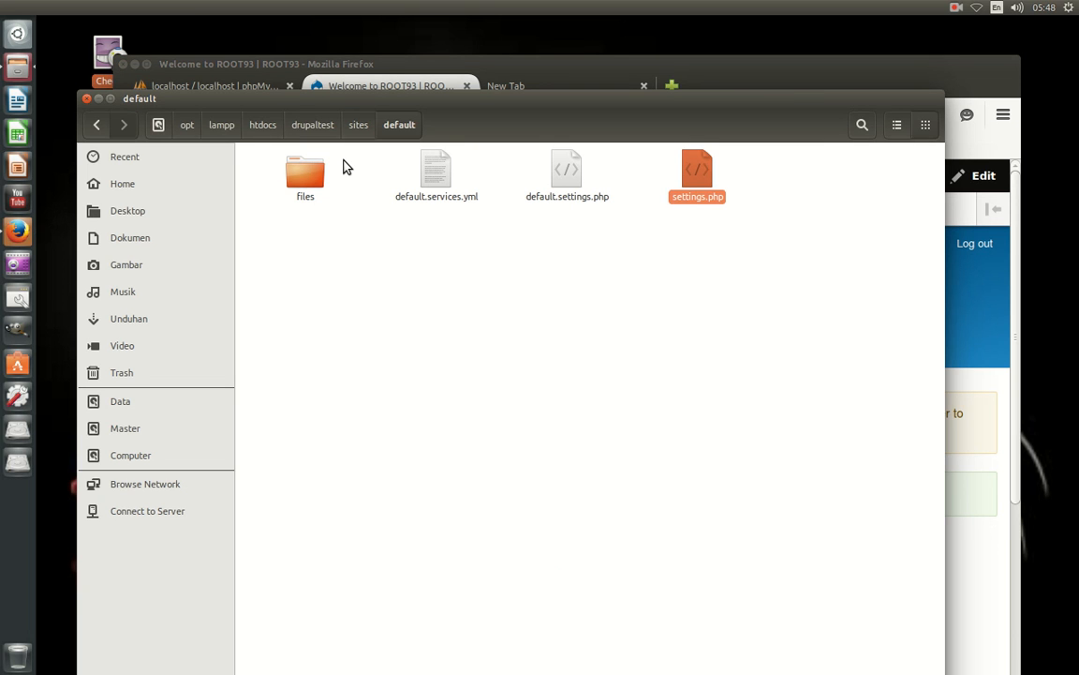
Open the Permissions settings of settings.php, showing owner, group and others at Read and write.
click(525, 245)
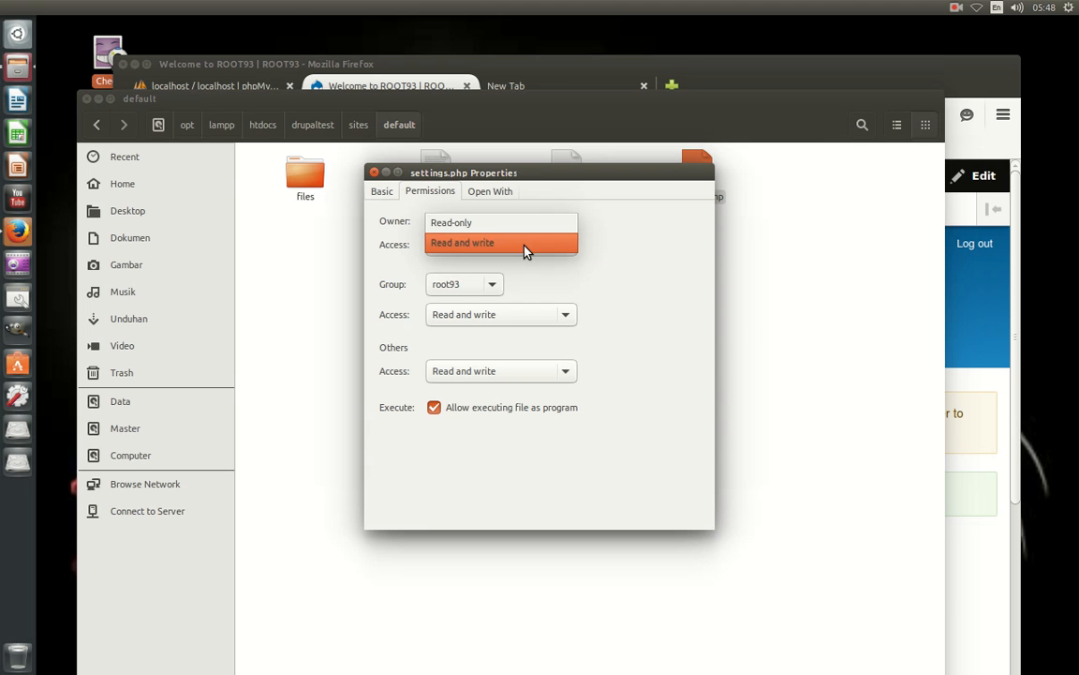